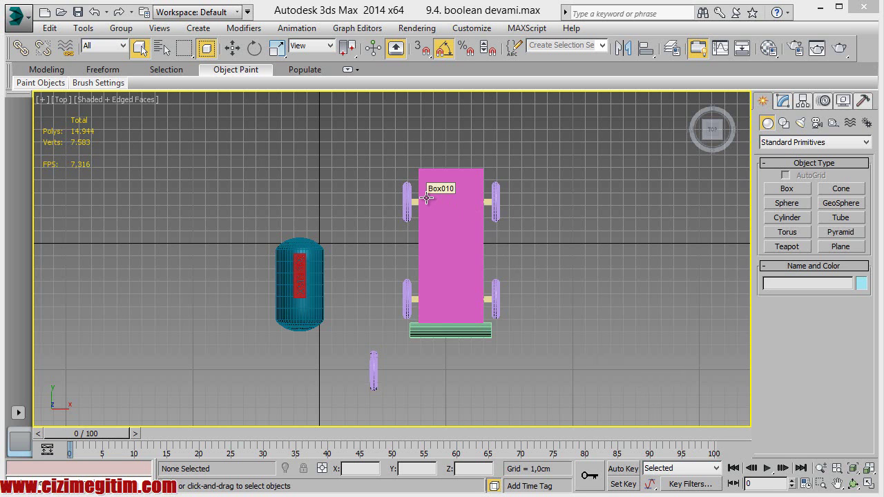
Unhide all hidden locomotive parts and orbit to inspect the train in 3D.
middle_click_drag(621, 275, 613, 274)
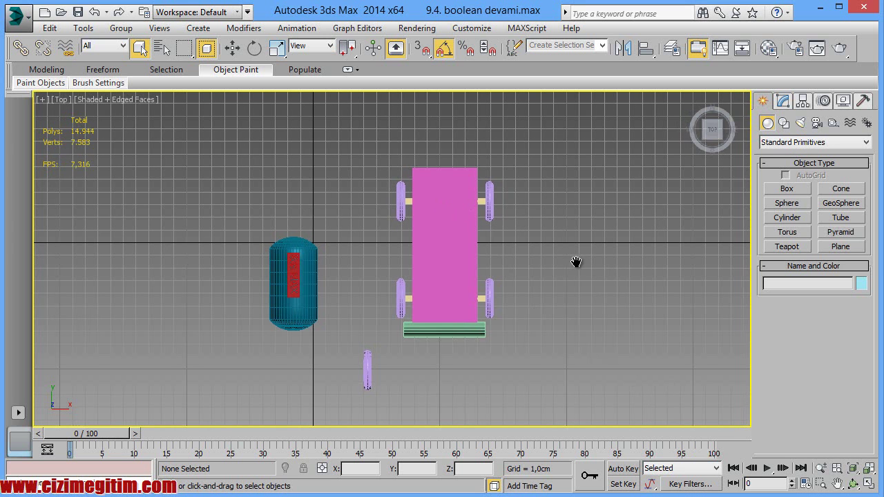
right_click(319, 254)
left_click(342, 191)
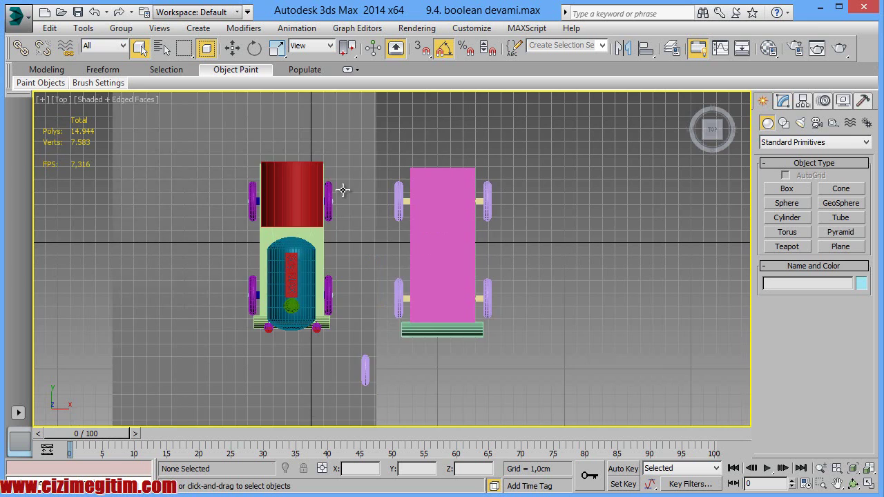
middle_click_drag(369, 293, 340, 272)
middle_click_drag(504, 299, 497, 328)
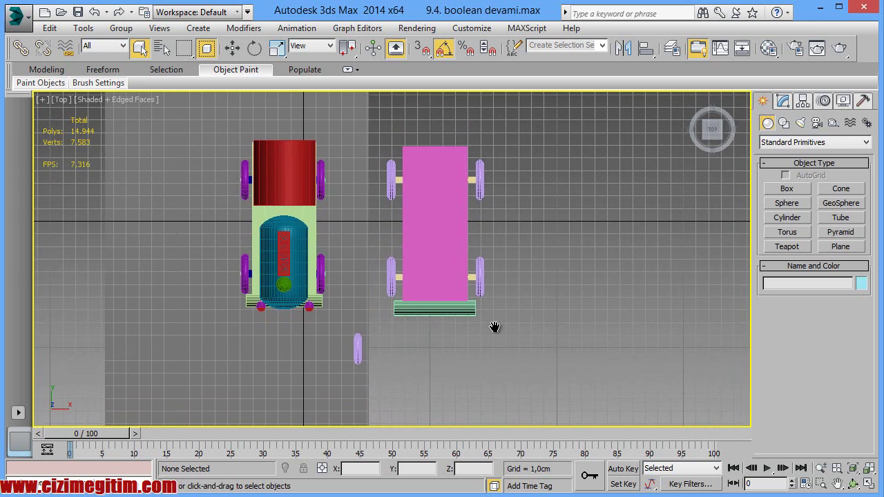
left_click(856, 483)
mouse_move(404, 290)
left_mouse_down()
mouse_move(335, 274)
mouse_move(320, 188)
left_mouse_up()
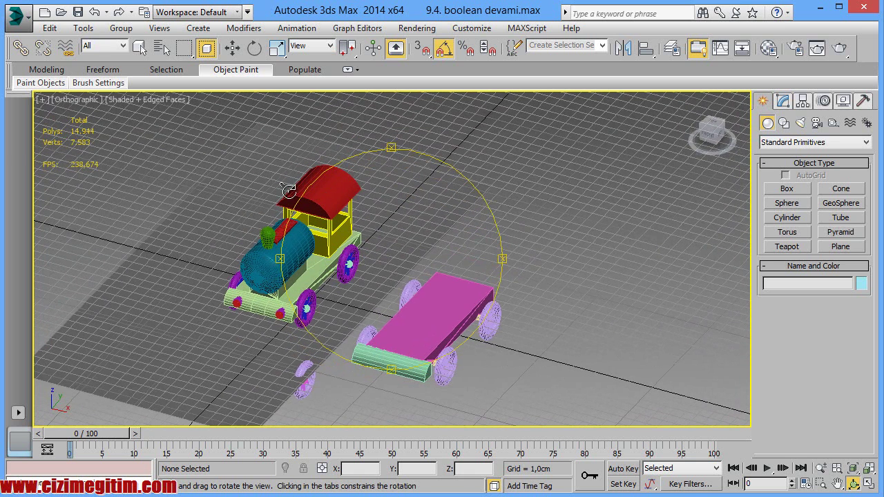
right_click(447, 252)
Frame the locomotive and pink cart together in the Top view, shown as wireframe.
key("t")
scroll(504, 314, "up", 3)
scroll(431, 278, "up", 4)
middle_click_drag(431, 278, 533, 325)
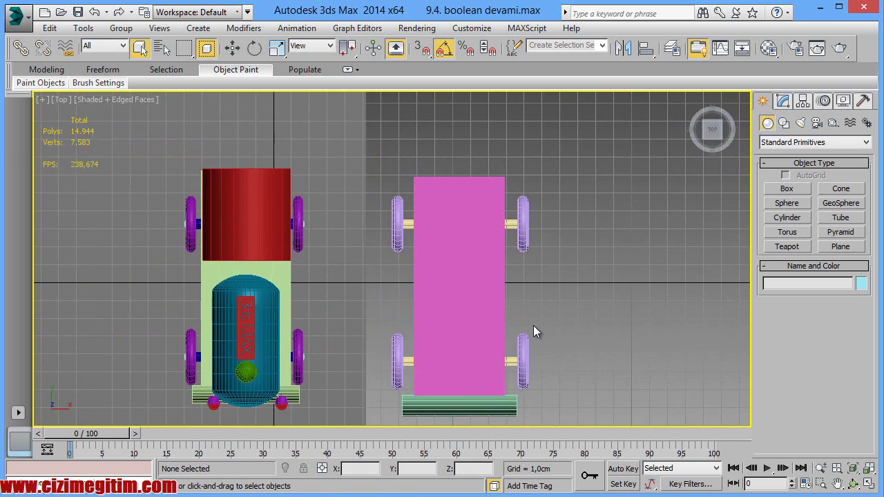
key("F3")
middle_click_drag(427, 260, 404, 274)
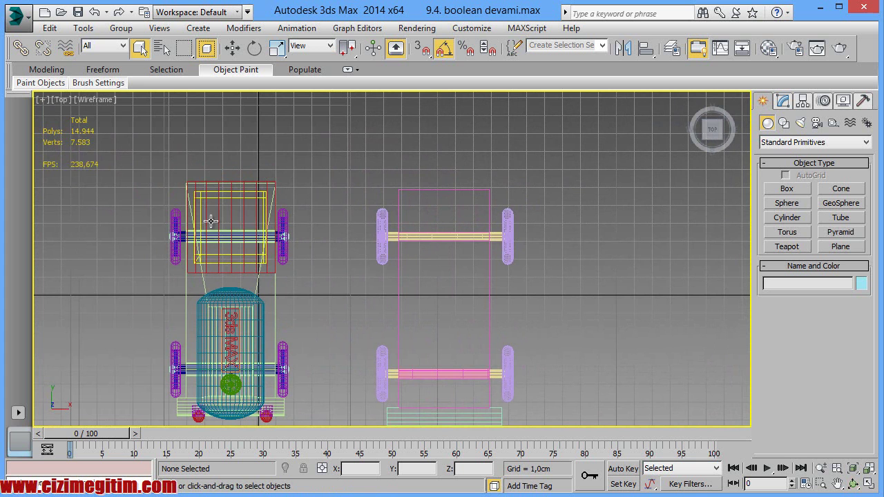
mouse_move(395, 243)
middle_mouse_down()
mouse_move(339, 165)
mouse_move(349, 197)
middle_mouse_up()
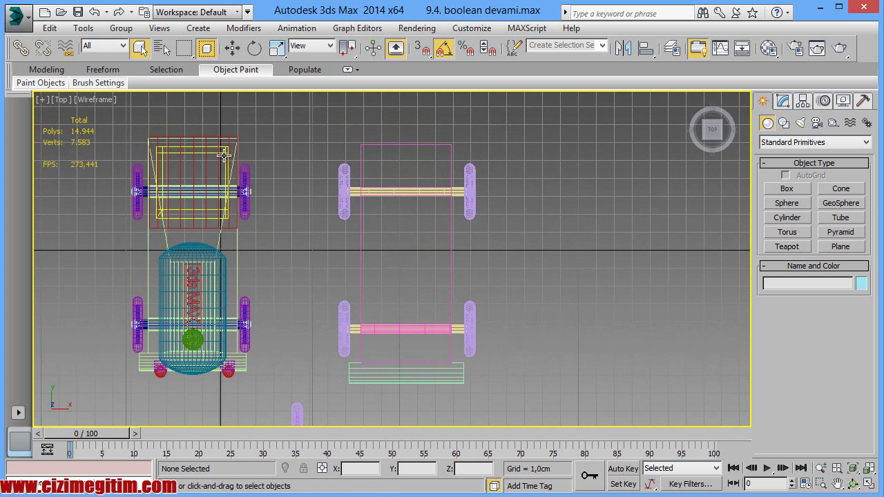
middle_click_drag(270, 230, 368, 264)
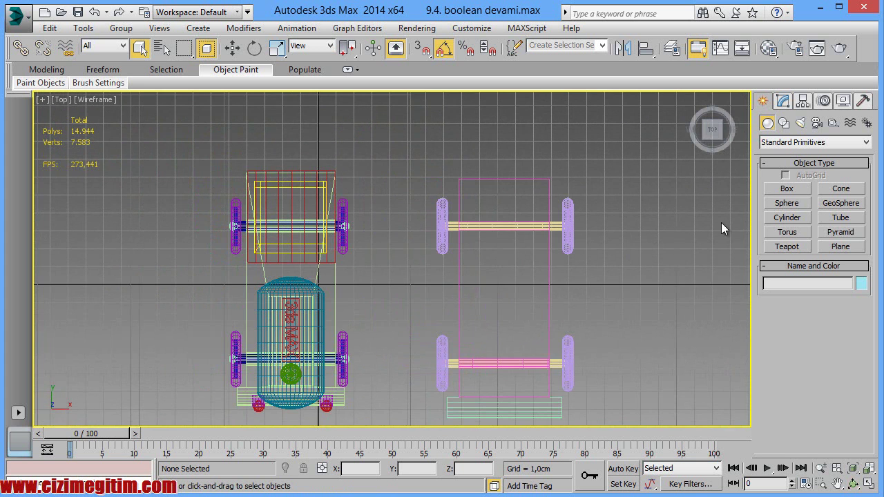
Draw a box standing on the pink cart, about 6,75cm tall.
left_click(803, 186)
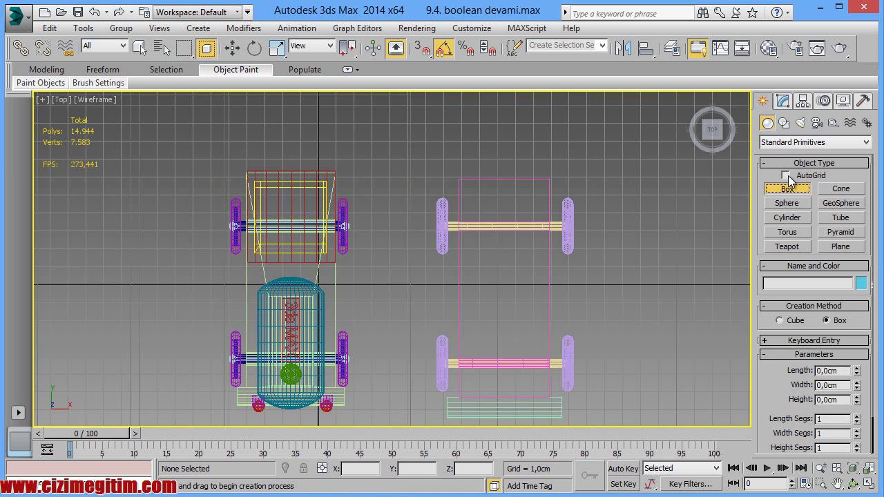
middle_click_drag(463, 259, 451, 249)
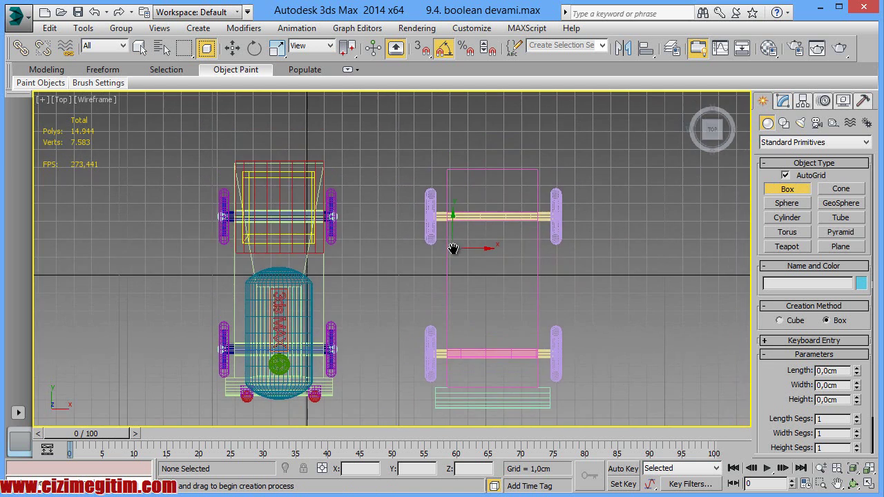
left_click_drag(456, 180, 531, 248)
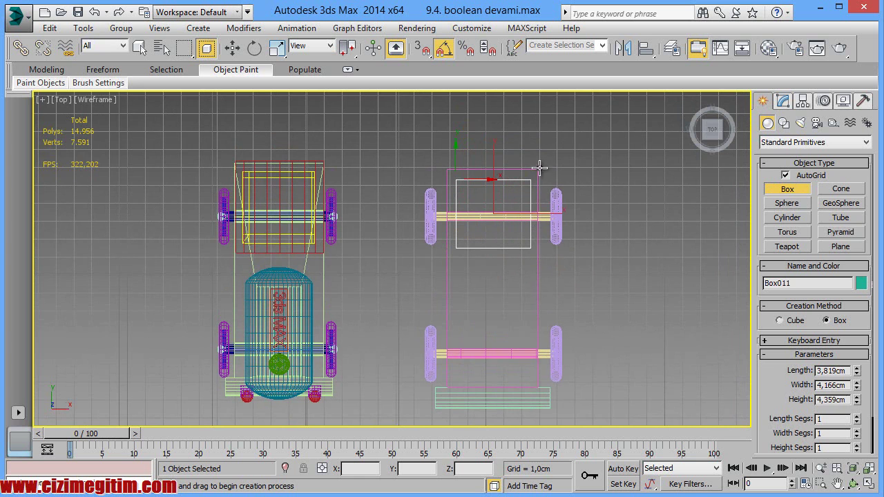
left_click(548, 129)
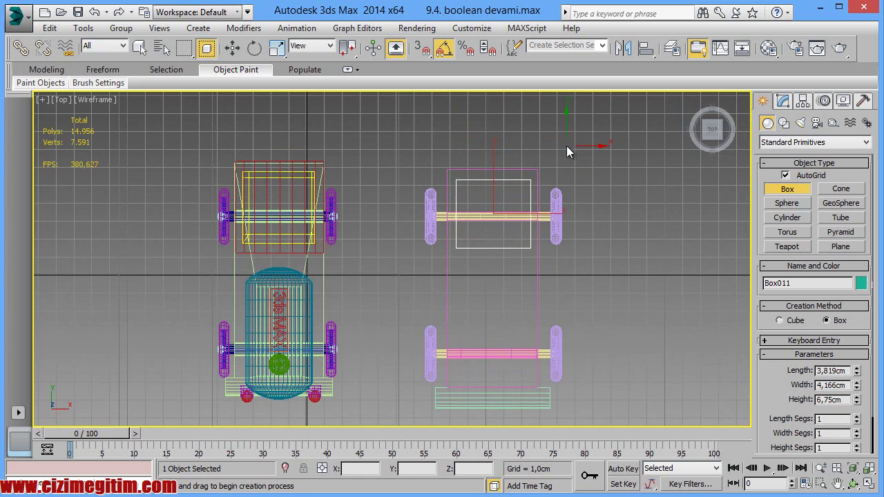
right_click(568, 148)
left_click(691, 103)
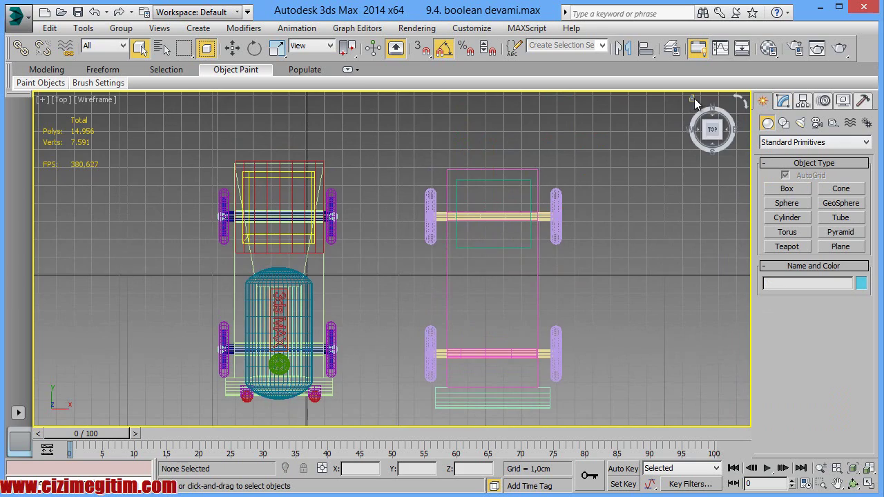
left_click(692, 100)
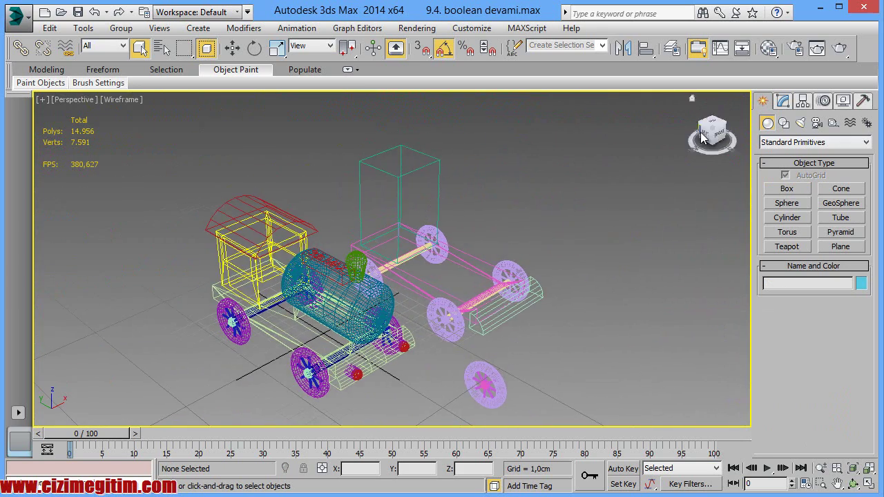
Lower Box011's height to 4,253cm and view it from the Front.
left_click(783, 101)
left_click(436, 171)
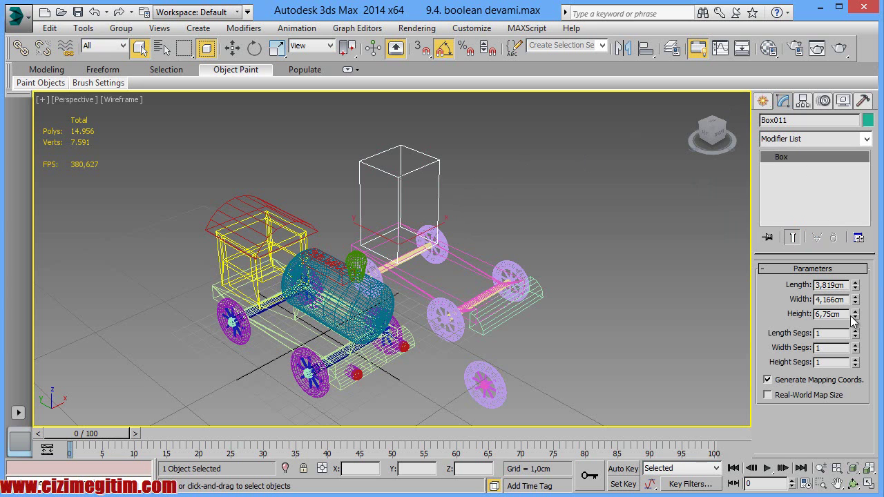
left_click_drag(857, 321, 856, 341)
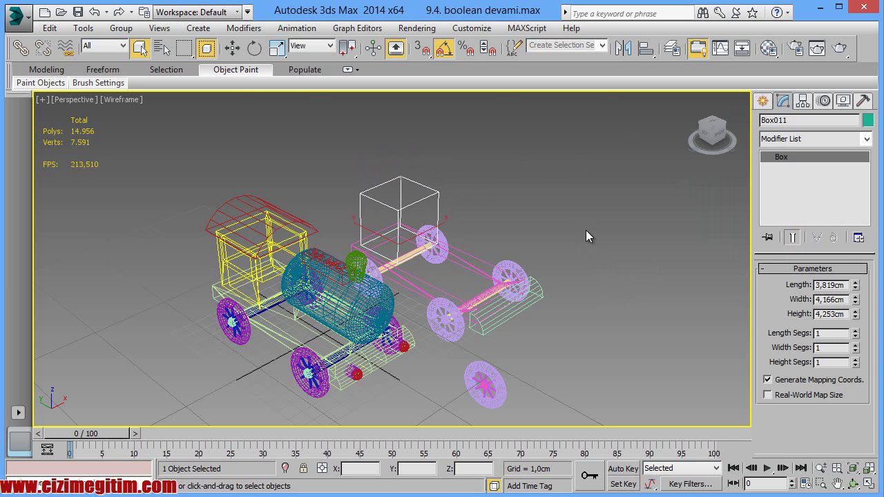
key("f")
mouse_move(574, 226)
middle_mouse_down()
mouse_move(528, 214)
mouse_move(504, 223)
mouse_move(519, 237)
middle_mouse_up()
scroll(286, 202, "up", 2)
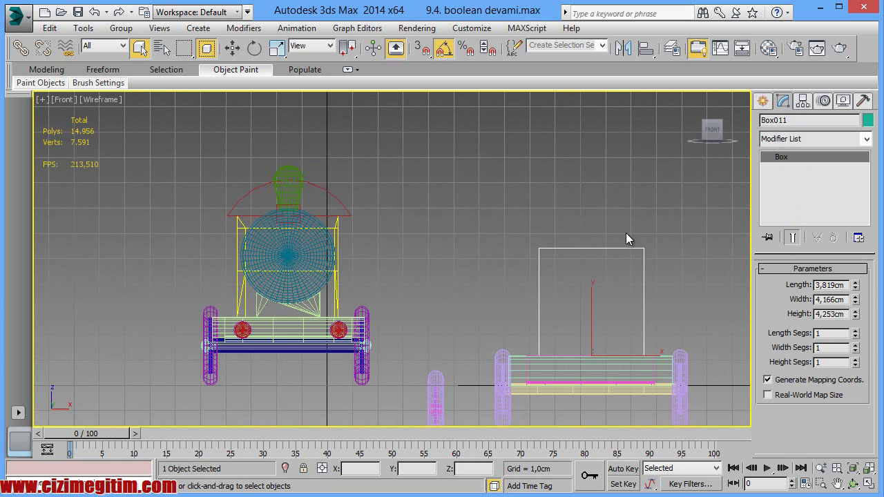
Choose Cylinder with AutoGrid off and add Midpoint to the snap settings.
middle_click_drag(677, 241, 612, 239)
left_click(763, 100)
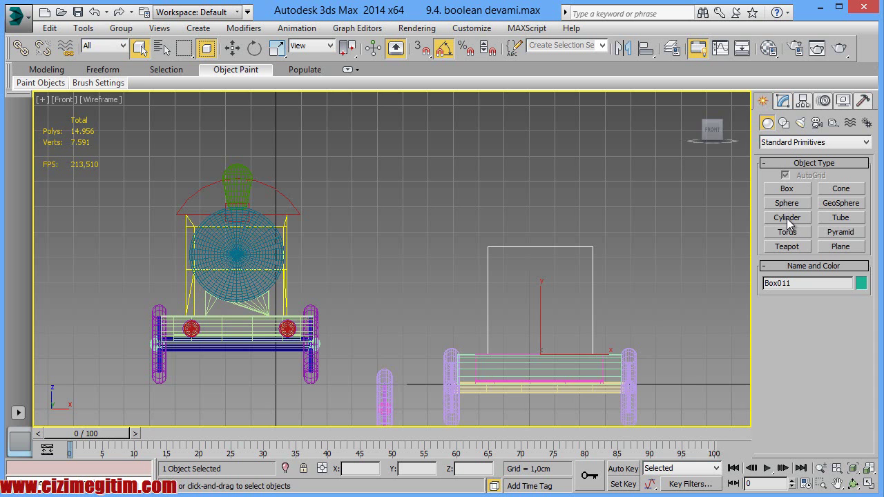
left_click(787, 218)
middle_click_drag(588, 272, 588, 255)
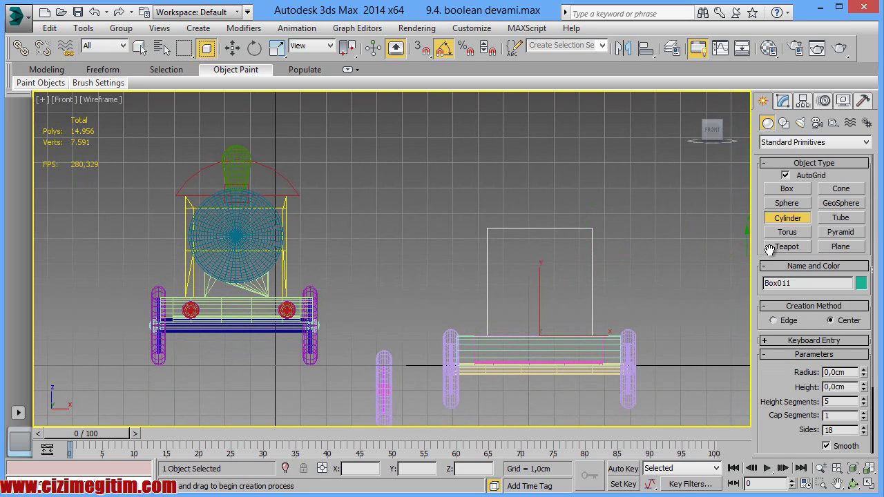
left_click(786, 174)
right_click(423, 53)
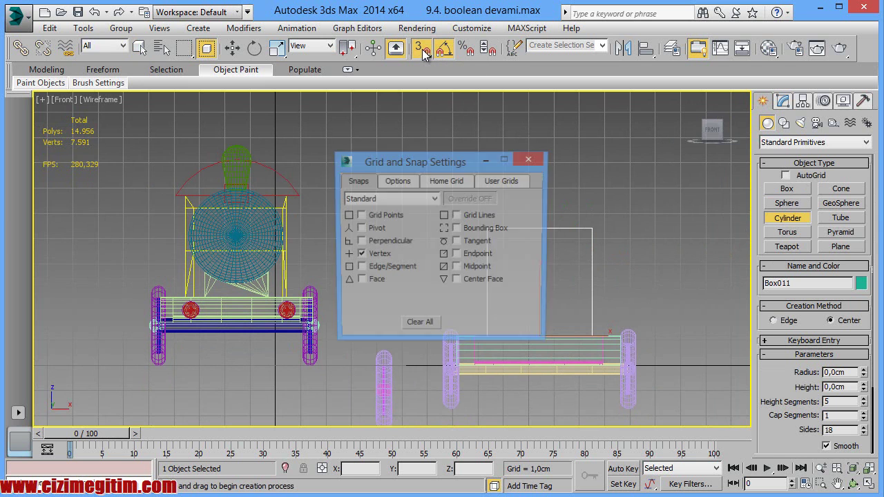
left_click(465, 268)
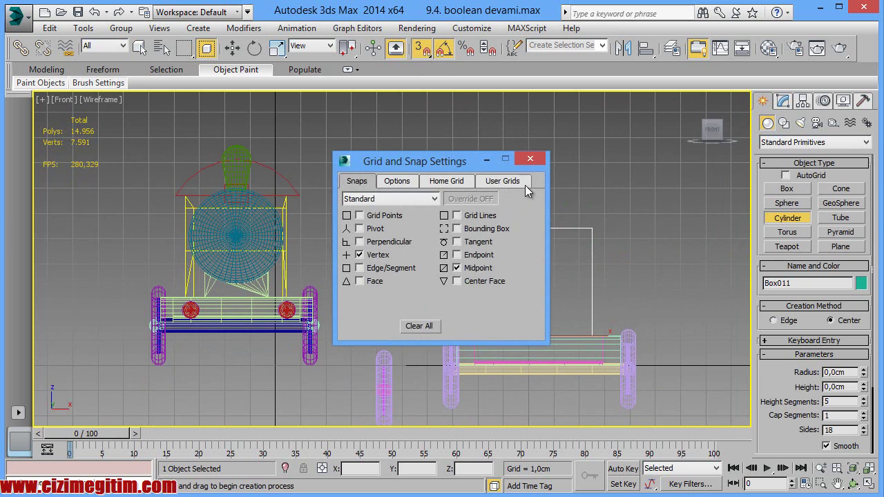
left_click(529, 159)
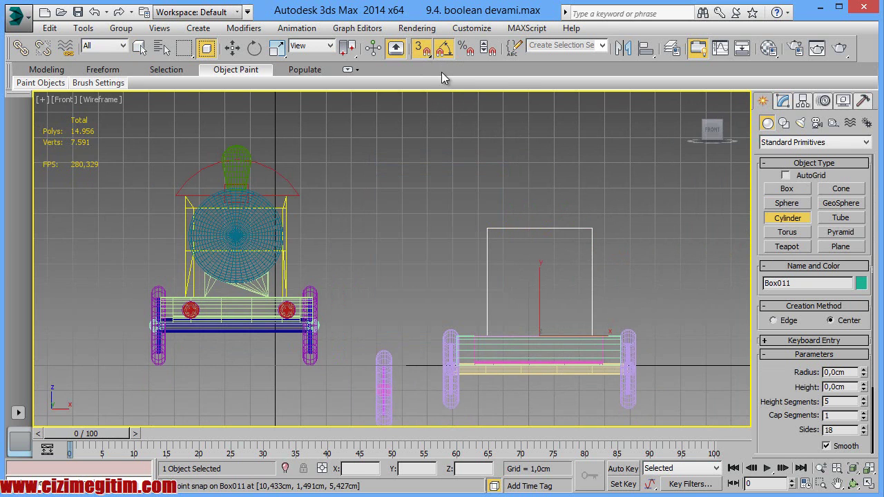
With angle snap off, draw a thin cylinder from the box's top centre.
left_click(447, 54)
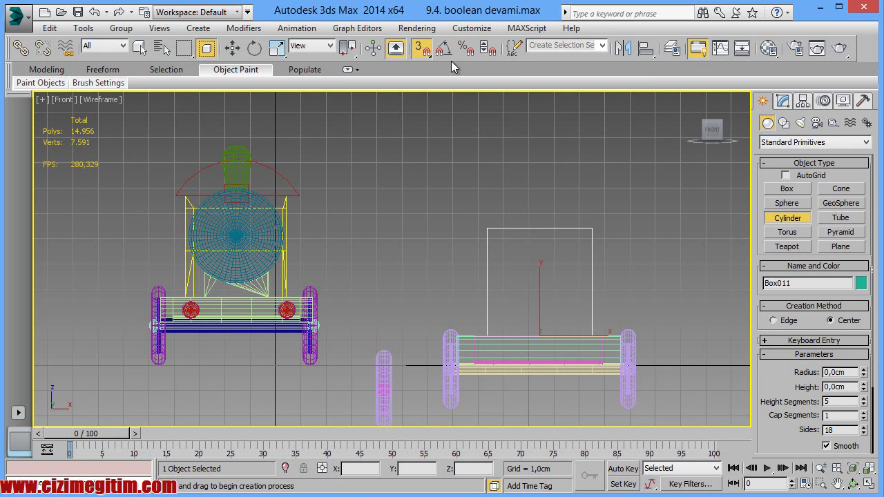
left_click_drag(539, 229, 603, 236)
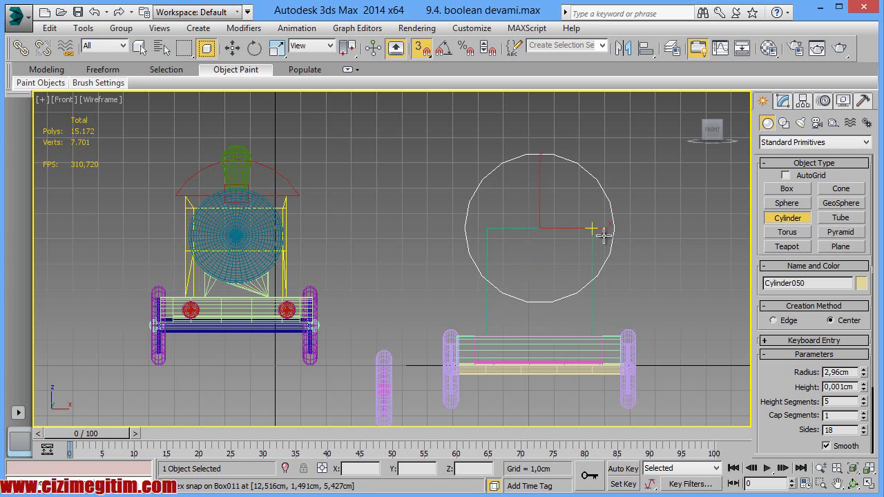
key("s")
left_click_drag(603, 236, 604, 236)
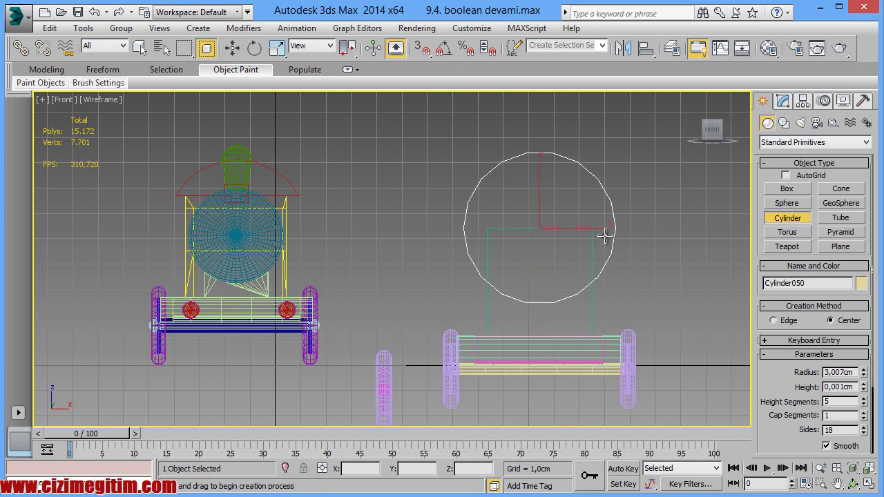
mouse_move(604, 236)
left_mouse_down()
mouse_move(614, 237)
mouse_move(592, 237)
mouse_move(611, 238)
left_mouse_up()
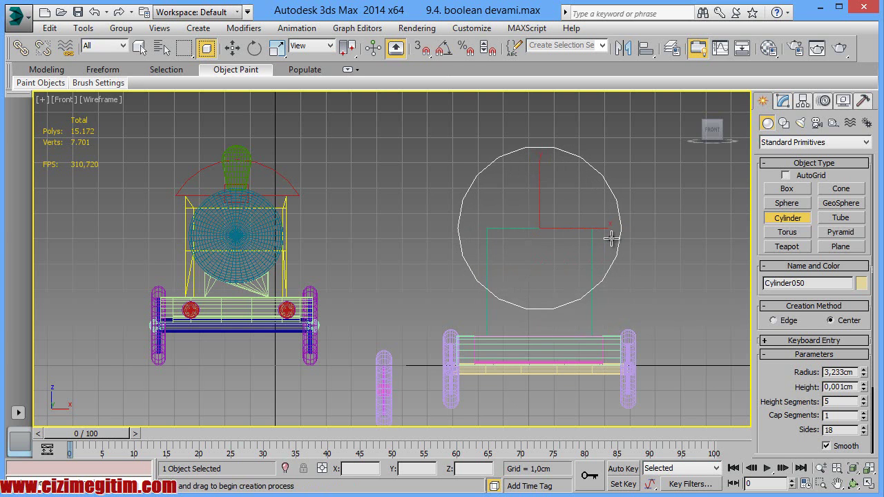
right_click(715, 221)
Orbit to inspect the new cylinder, then raise its sides to 22.
left_click(854, 483)
mouse_move(527, 281)
left_mouse_down()
mouse_move(438, 258)
mouse_move(368, 271)
mouse_move(427, 265)
left_mouse_up()
right_click(428, 264)
left_click(783, 101)
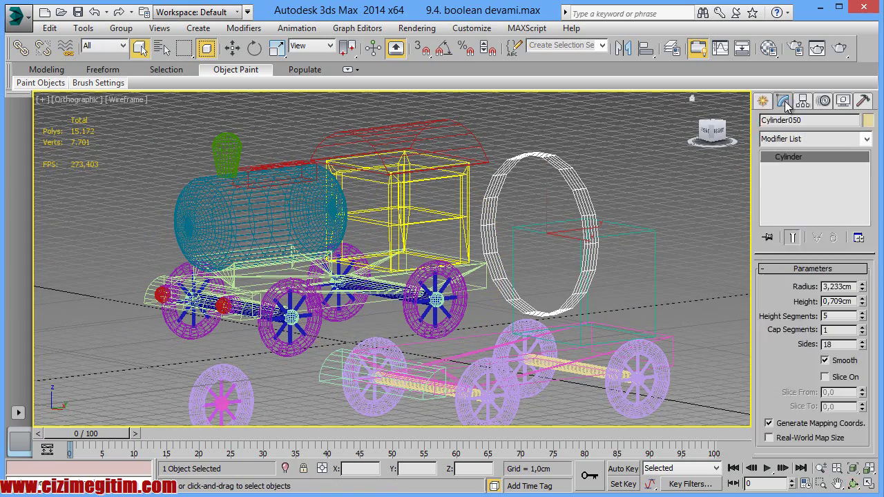
left_click(862, 342)
mouse_move(863, 346)
left_mouse_down()
mouse_move(855, 181)
mouse_move(831, 163)
left_mouse_up()
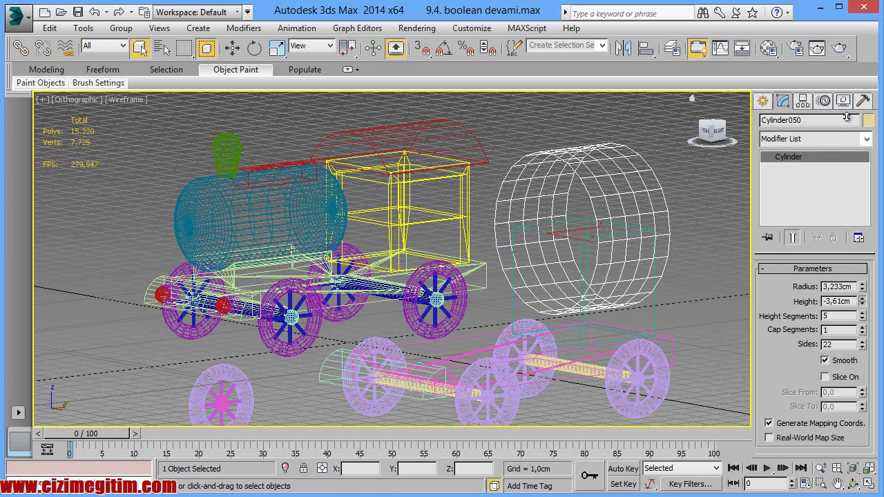
In Top view, lengthen the cylinder to 4,837cm and nudge it into the box outline.
key("t")
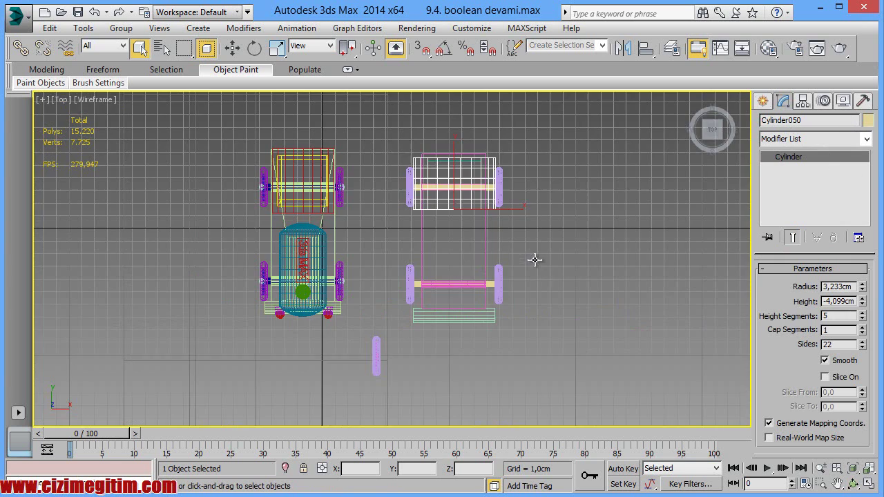
scroll(520, 222, "up", 4)
scroll(451, 205, "up", 1)
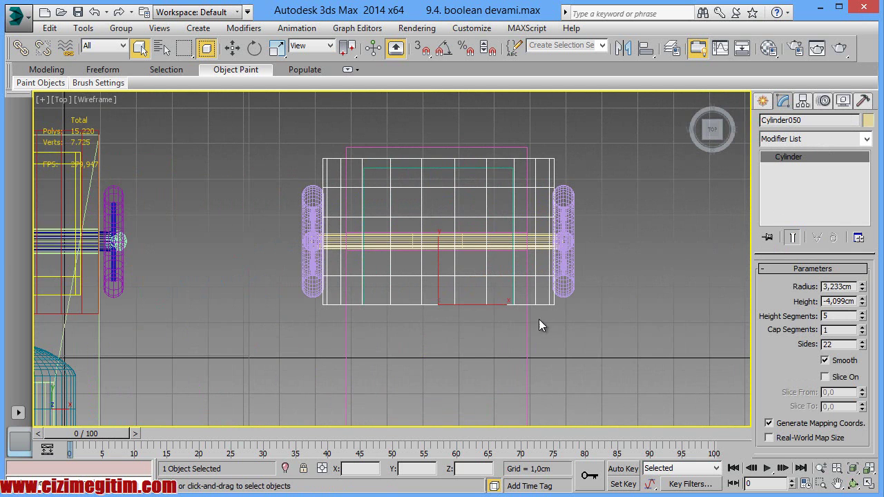
left_click_drag(863, 304, 861, 313)
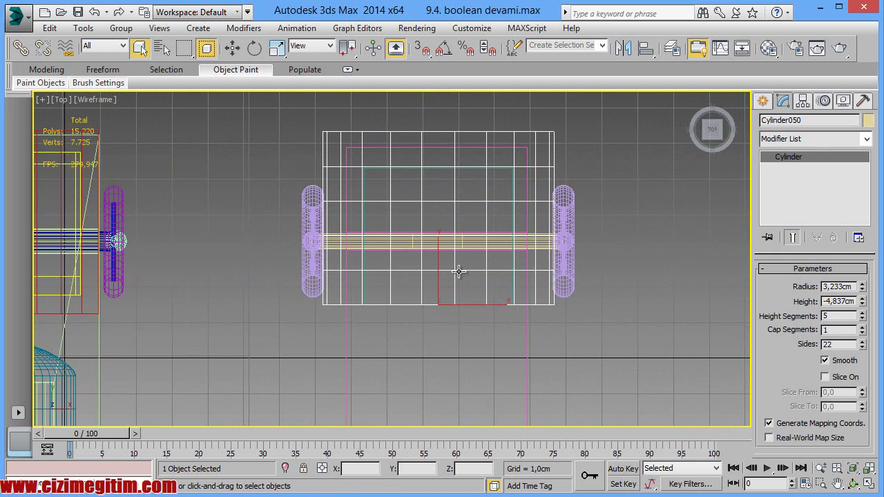
key("w")
left_click_drag(438, 250, 439, 265)
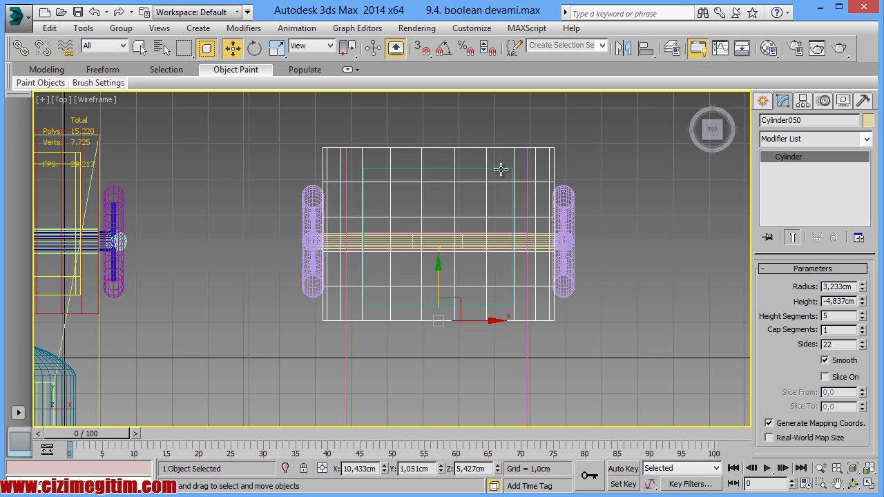
Shrink the cylinder radius to 3,007cm, then select Box011.
middle_click_drag(505, 195, 523, 256)
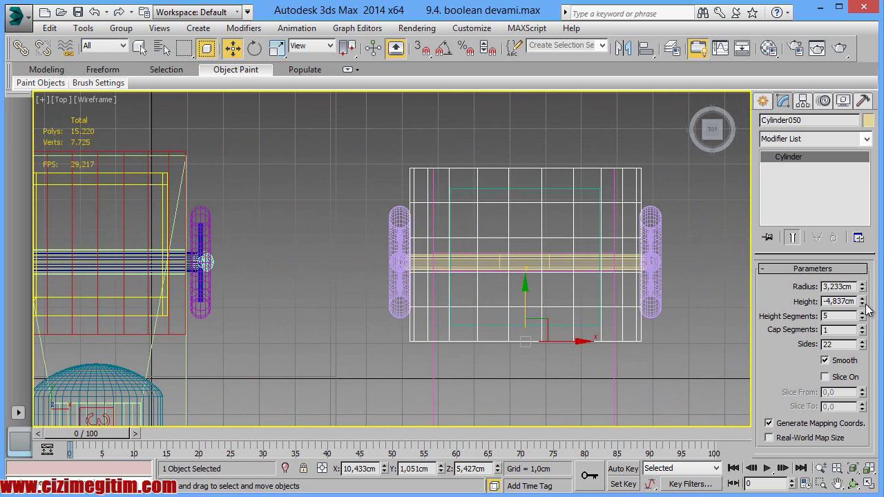
left_click_drag(863, 290, 863, 307)
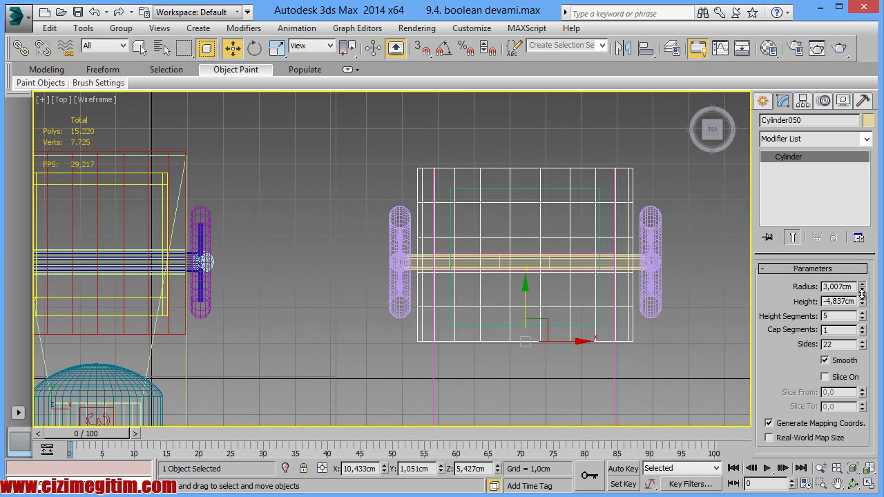
left_click(584, 189)
middle_click_drag(562, 241, 544, 212)
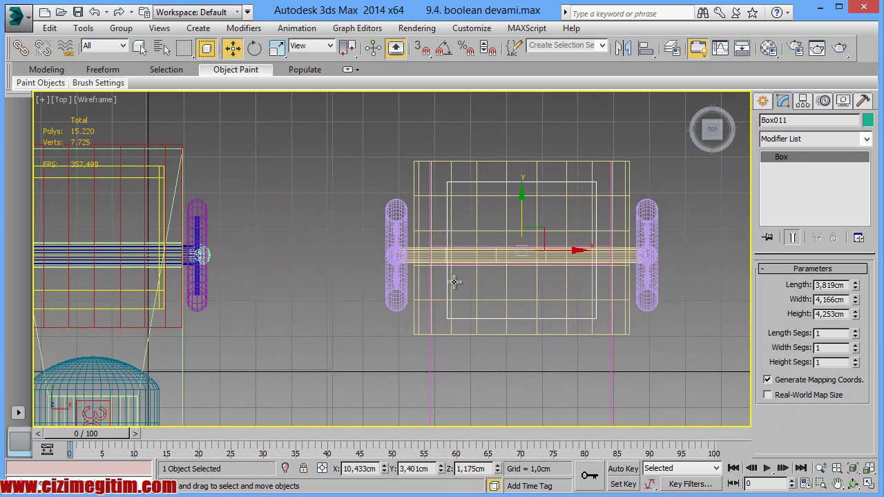
middle_click_drag(454, 190, 516, 247)
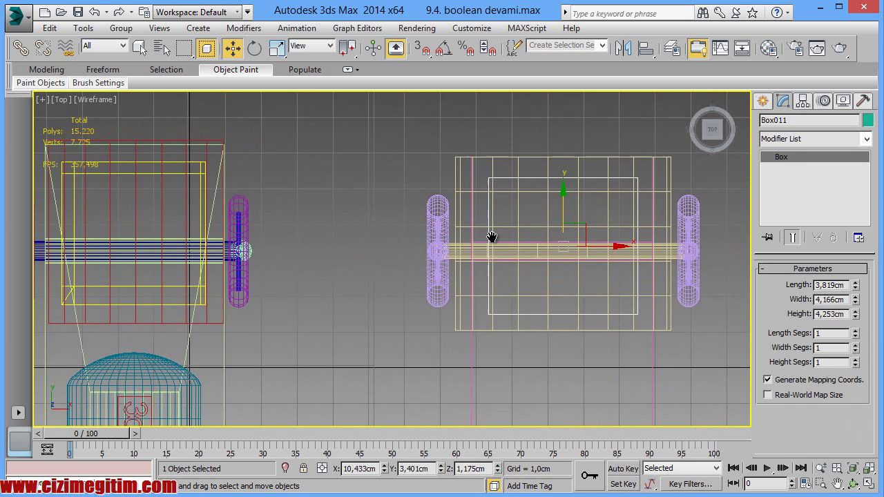
mouse_move(516, 248)
middle_mouse_down()
mouse_move(505, 193)
mouse_move(502, 201)
middle_mouse_up()
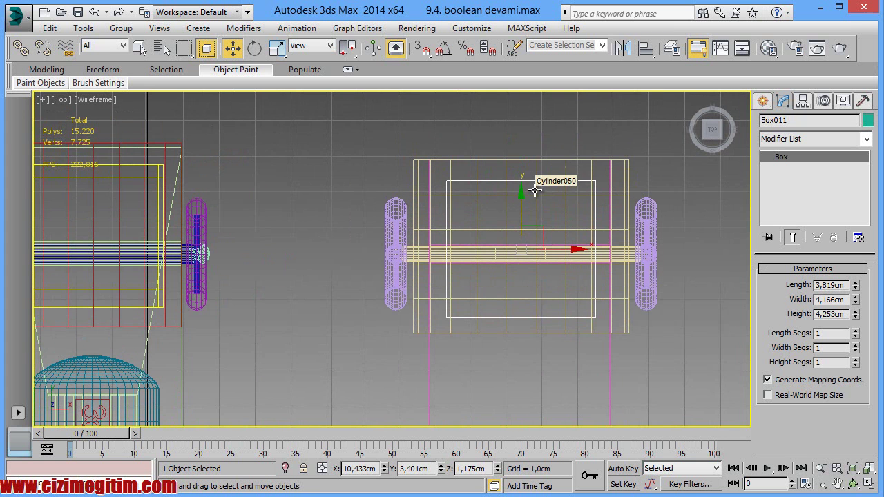
middle_click_drag(470, 227, 525, 216)
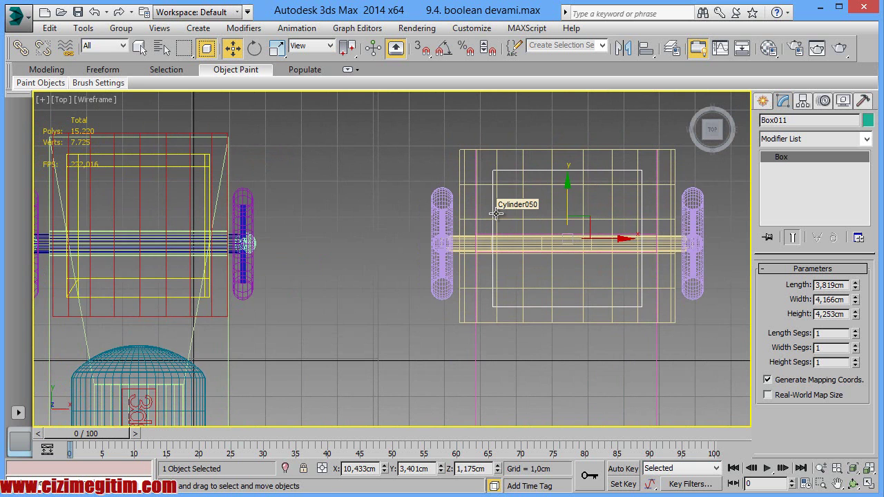
Shift-scale a copy of Box011 to about 158% on X and Y, creating Box012.
key("r")
key("r")
middle_click_drag(562, 216, 559, 233)
key("r")
key("r")
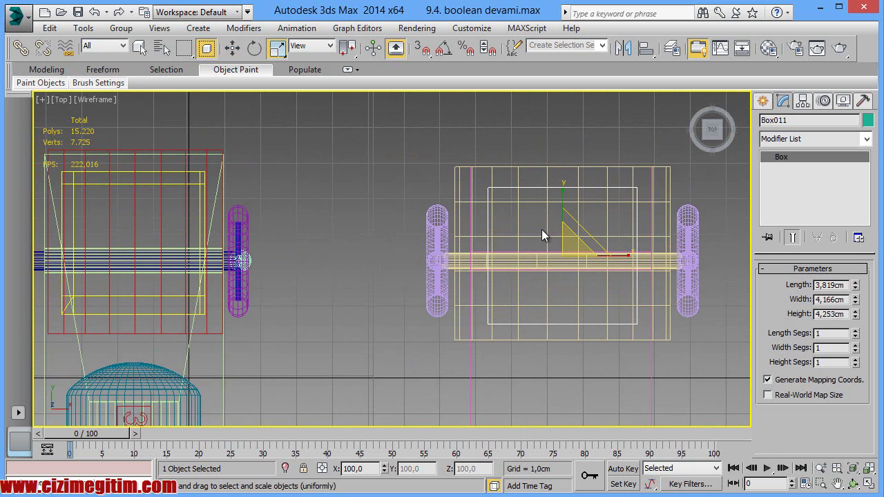
key("r")
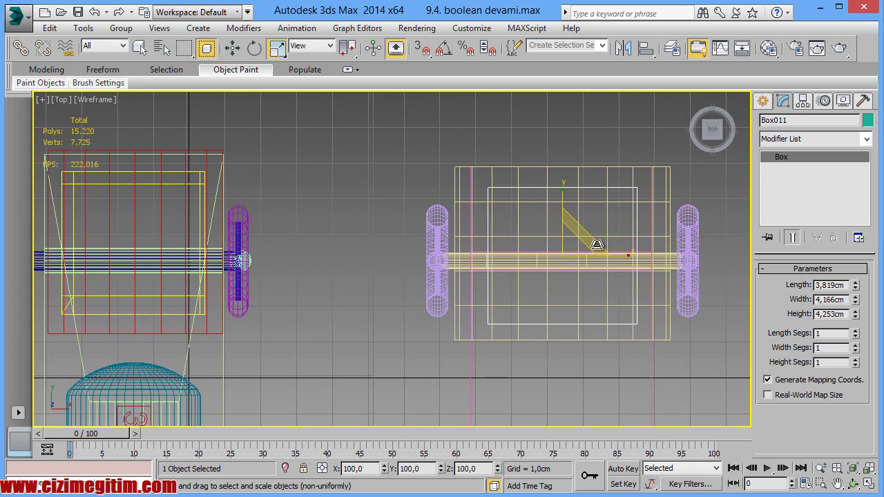
left_click_drag(583, 236, 604, 196)
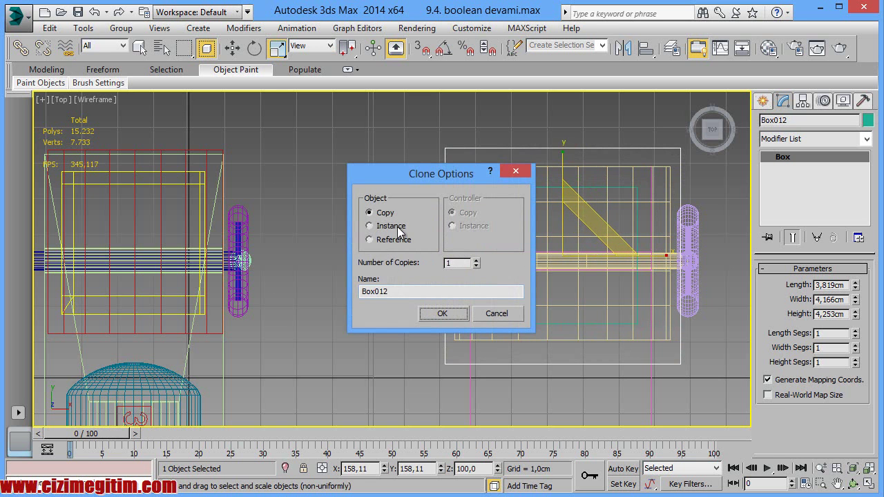
left_click(442, 313)
Orbit to inspect the train, then switch to a wireframe Front view.
scroll(377, 276, "down", 2)
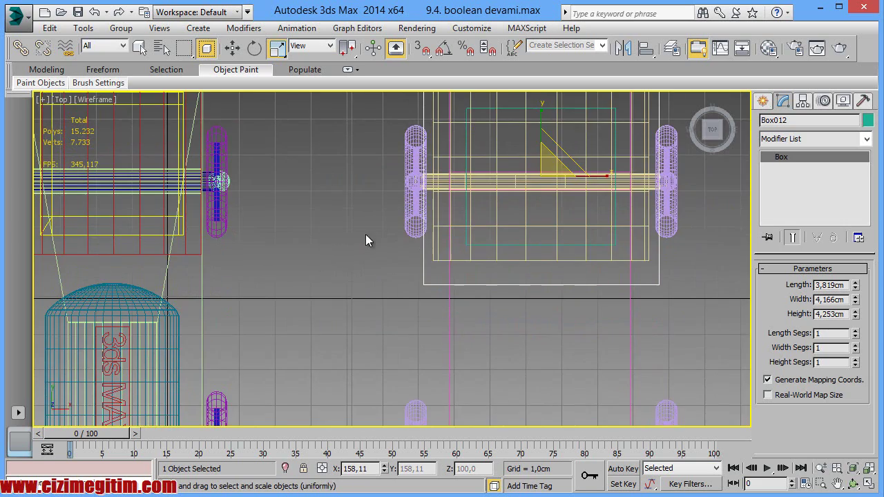
scroll(366, 246, "down", 2)
left_click(366, 256)
scroll(367, 262, "down", 2)
left_click(853, 484)
left_click_drag(486, 288, 429, 223)
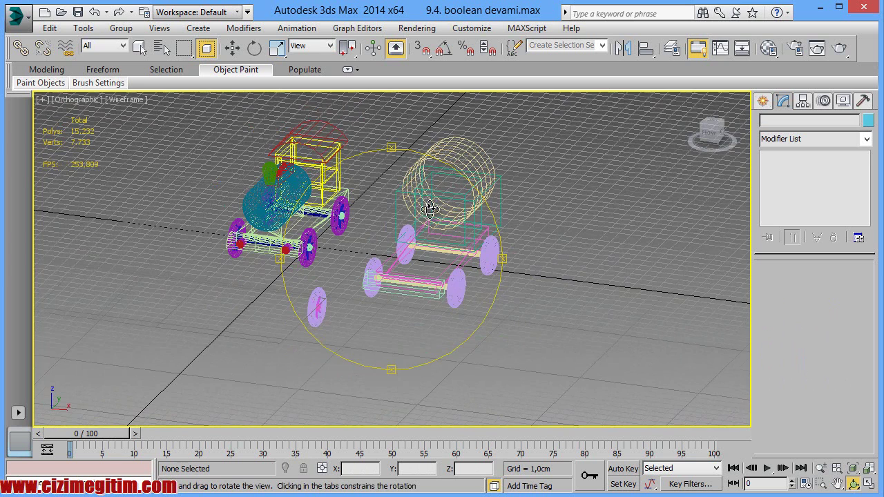
right_click(429, 223)
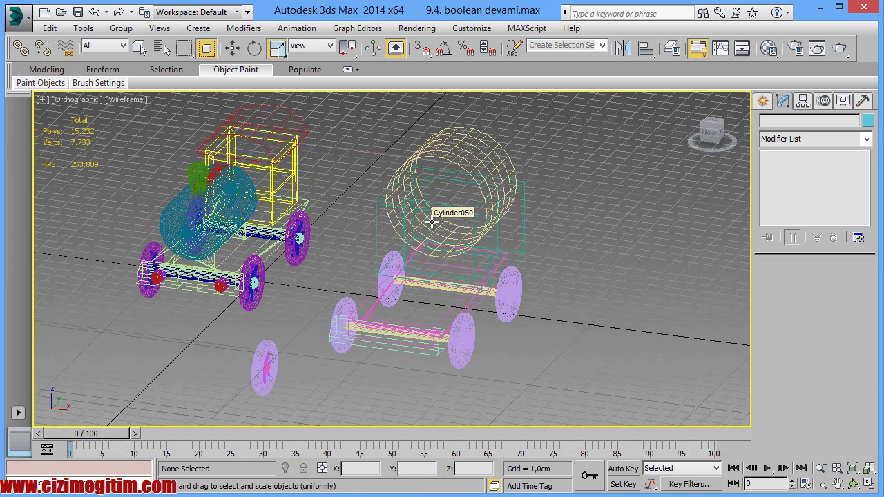
key("F3")
mouse_move(449, 221)
middle_mouse_down()
mouse_move(503, 209)
mouse_move(440, 256)
middle_mouse_up()
key("f")
key("F3")
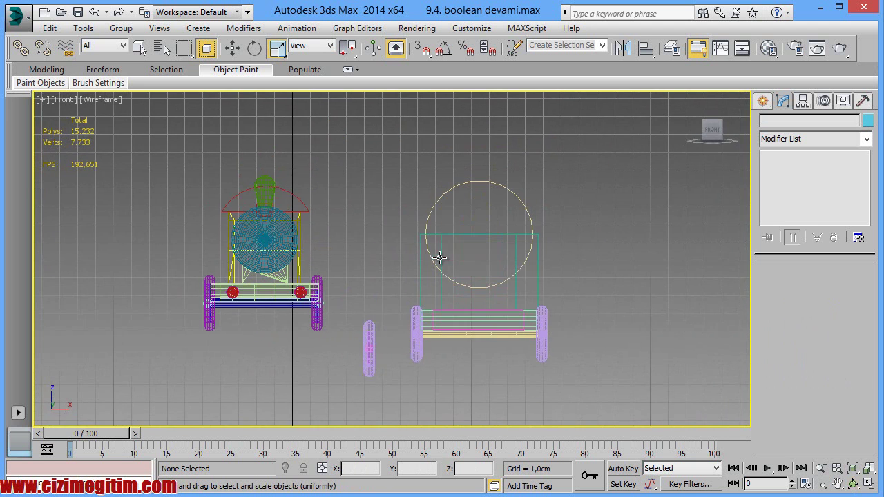
scroll(483, 245, "up", 3)
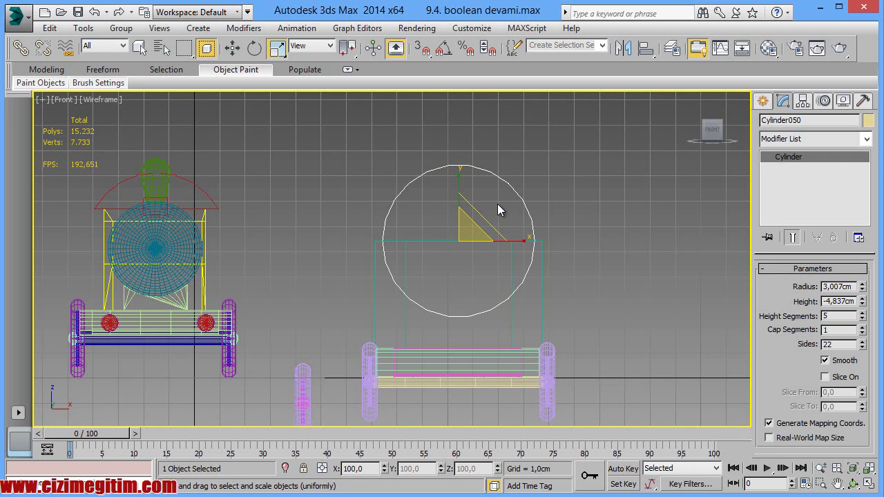
Lower Cylinder050 about 1,365cm into the box, then view it shaded at an angle.
key("w")
left_click_drag(458, 183, 457, 218)
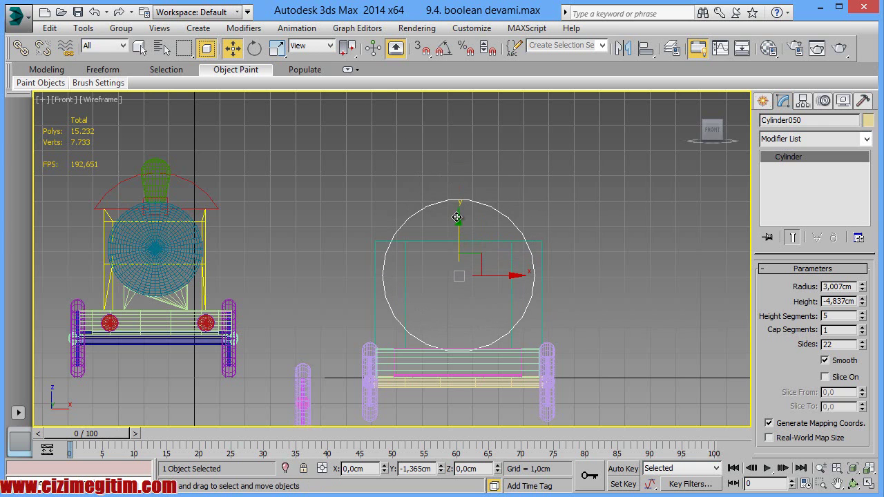
left_click(585, 248)
middle_click_drag(590, 265, 472, 259)
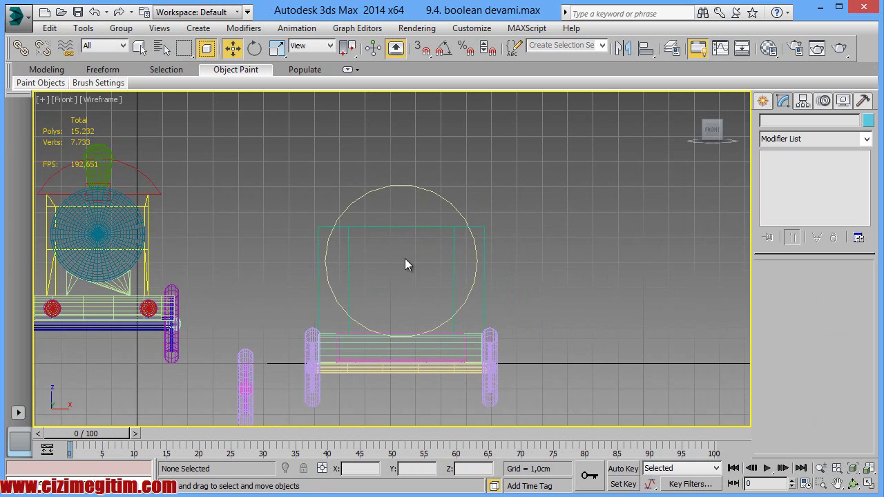
left_click(854, 483)
mouse_move(438, 294)
left_mouse_down()
mouse_move(394, 306)
mouse_move(427, 292)
left_mouse_up()
right_click(427, 291)
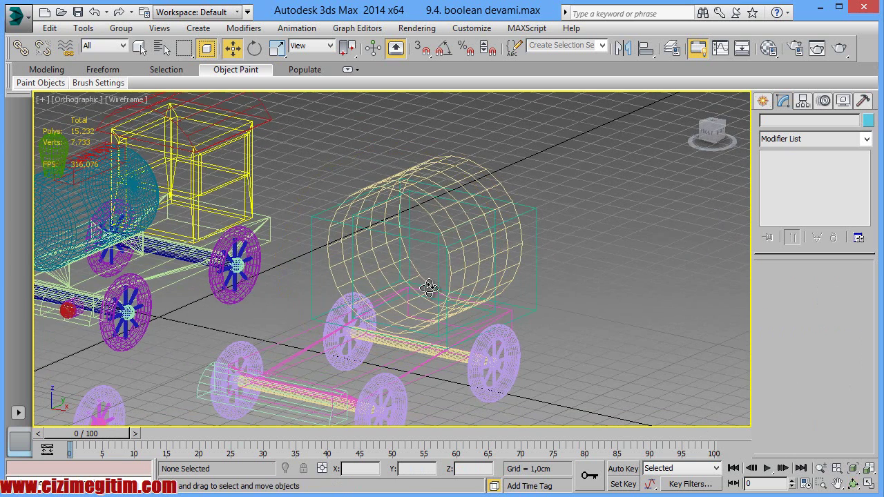
key("F3")
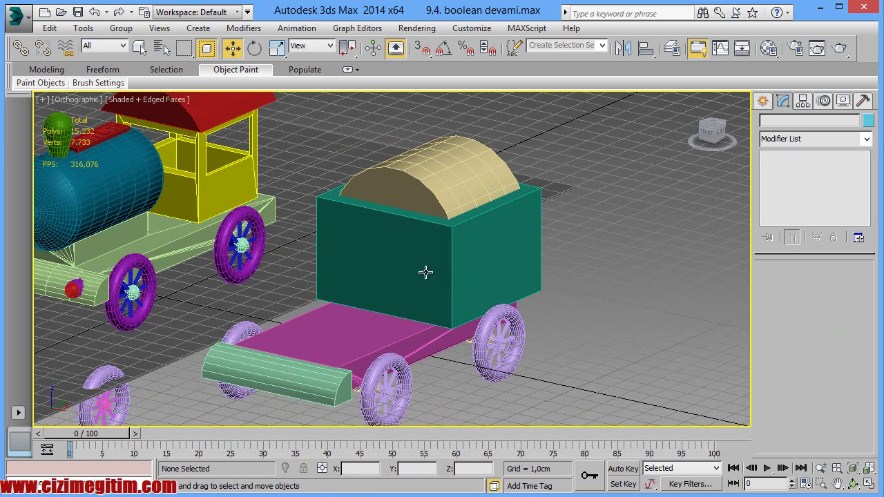
Select the wagon's roof cylinder and start a ProBoolean compound object on it.
middle_click_drag(361, 331, 410, 339)
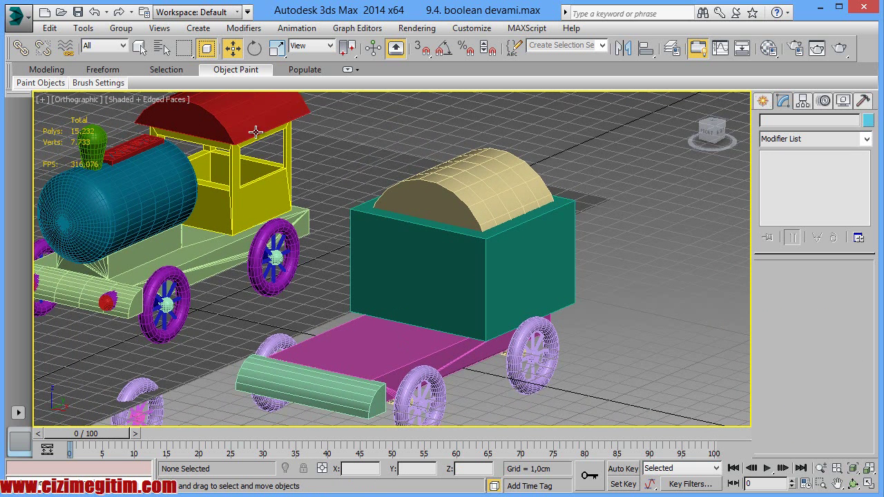
left_click(762, 101)
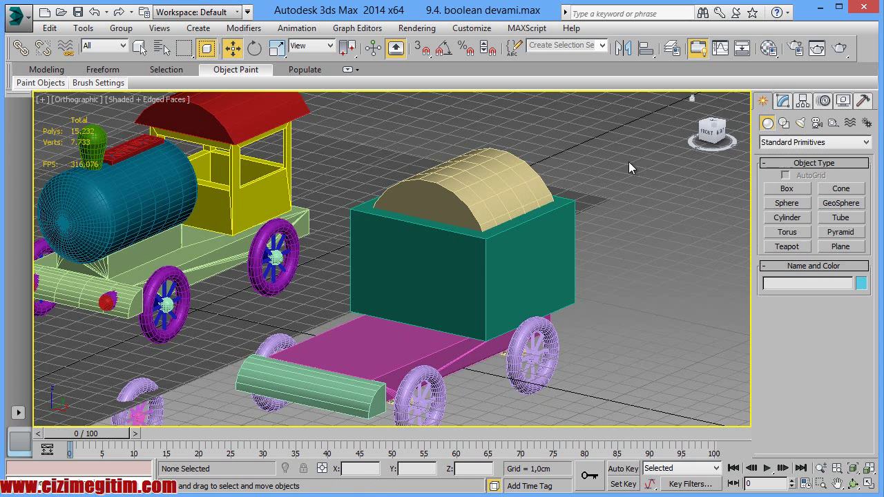
left_click(474, 176)
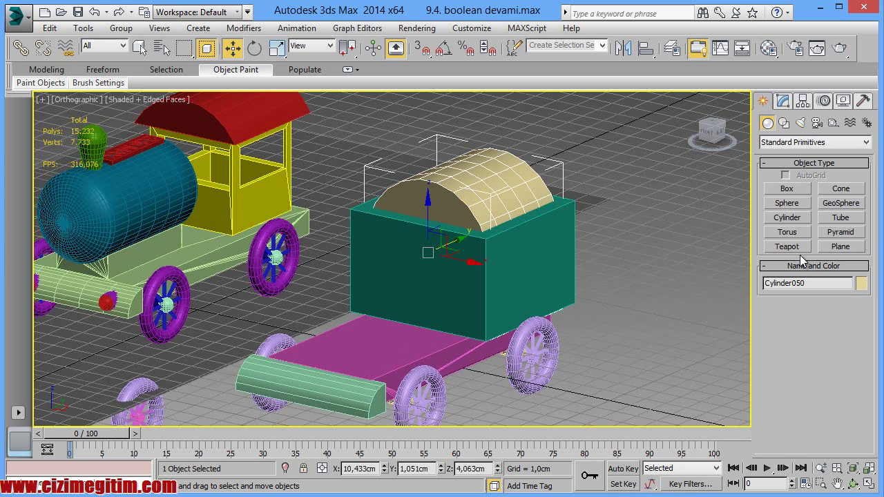
left_click(791, 143)
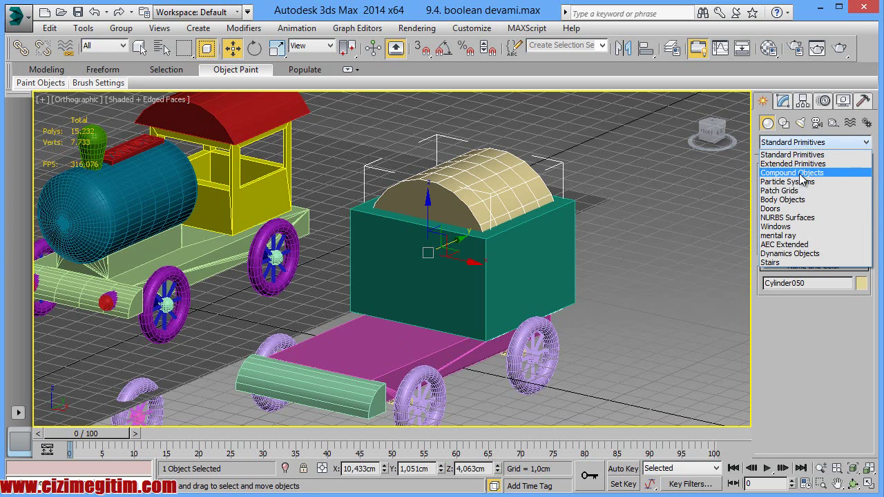
left_click(801, 171)
left_click(796, 264)
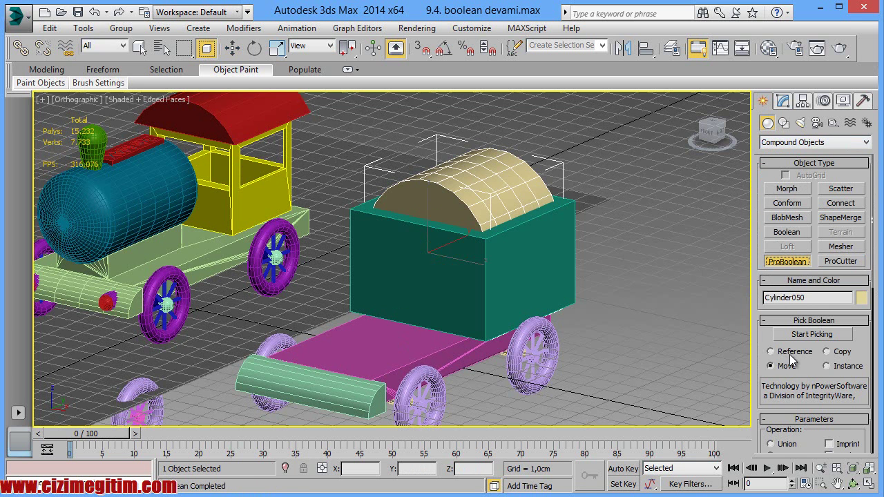
Set the ProBoolean operation to Subtraction and review the Advanced Options rollout.
mouse_move(759, 337)
left_mouse_down()
mouse_move(750, 208)
mouse_move(766, 356)
mouse_move(786, 210)
mouse_move(785, 276)
left_mouse_up()
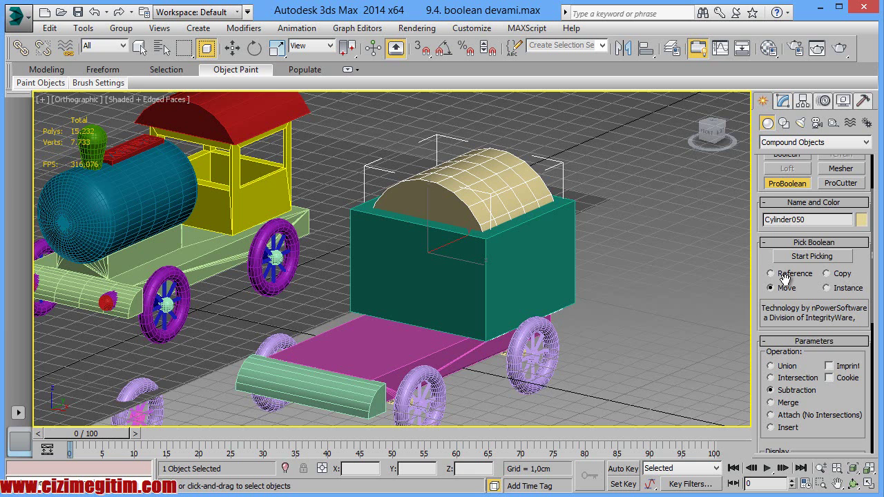
left_click_drag(785, 276, 786, 262)
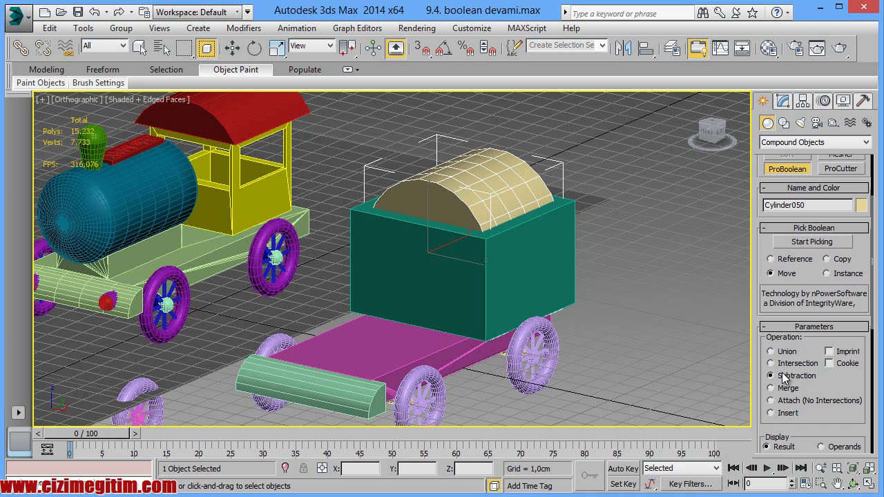
scroll(784, 376, "up", 1)
scroll(784, 376, "down", 2)
scroll(784, 378, "down", 3)
scroll(784, 380, "down", 3)
scroll(781, 377, "down", 3)
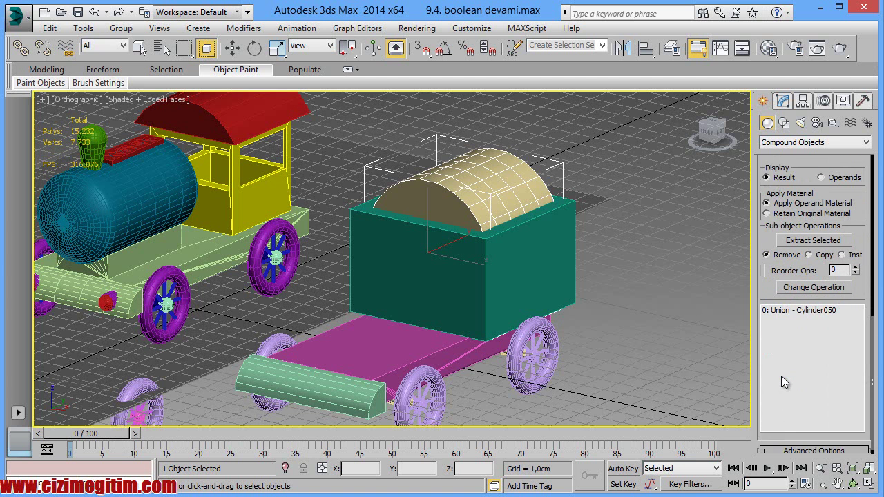
scroll(804, 427, "down", 5)
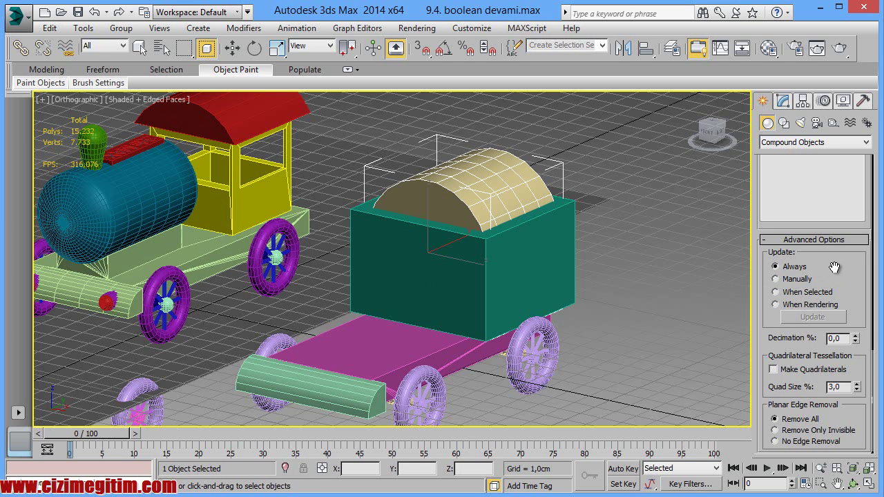
scroll(809, 275, "up", 4)
left_click_drag(770, 166, 746, 415)
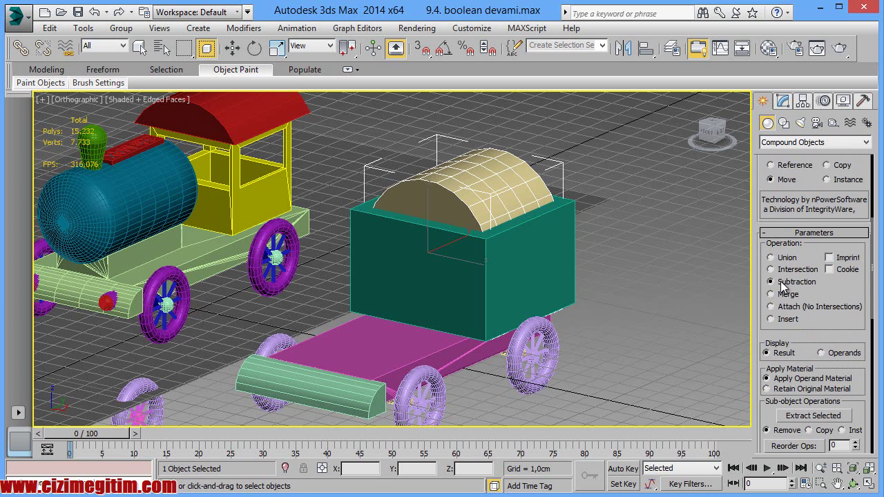
Subtract the picked cutter from the ProBoolean, narrowing the green cabin box.
scroll(805, 186, "up", 2)
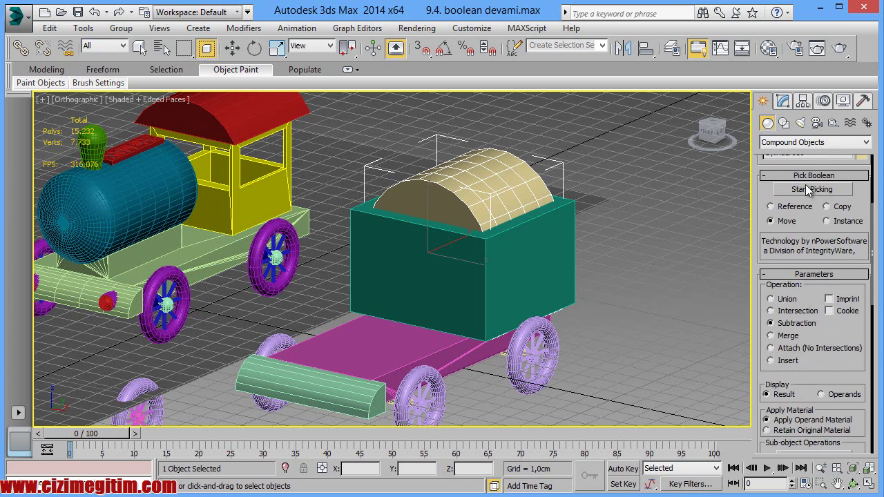
scroll(806, 184, "up", 2)
left_click(795, 231)
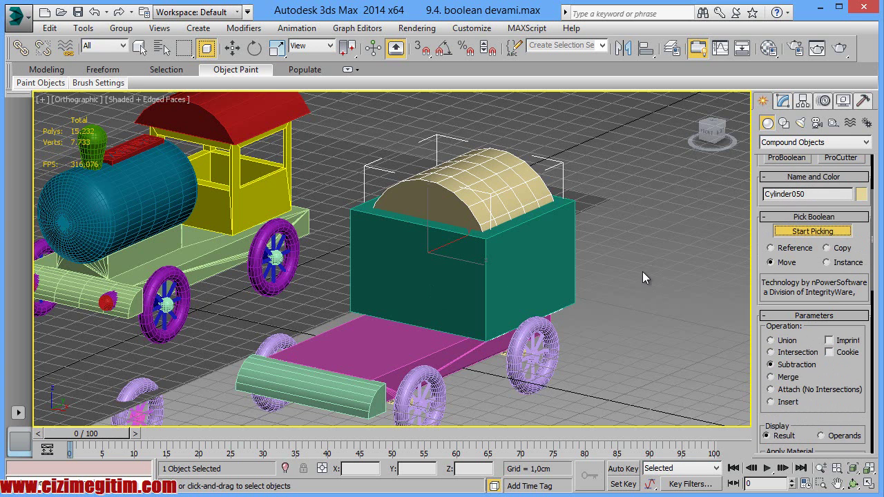
left_click(345, 253)
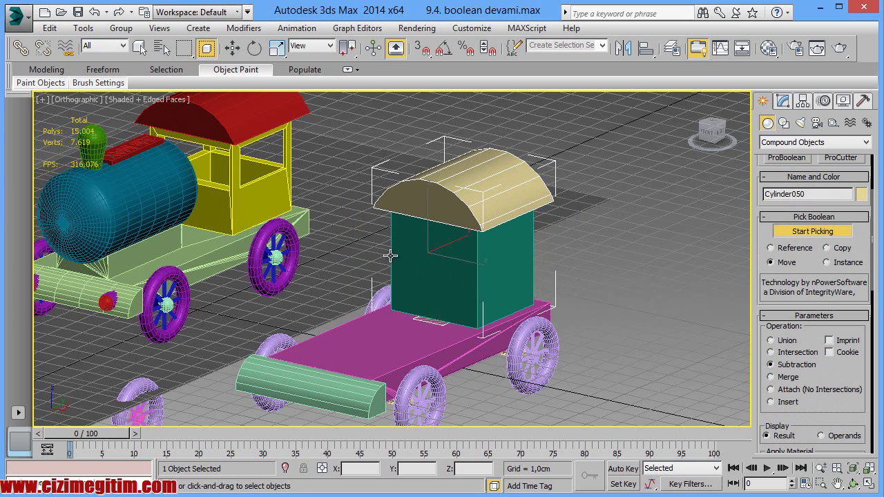
mouse_move(439, 270)
middle_mouse_down()
mouse_move(491, 157)
mouse_move(481, 177)
middle_mouse_up()
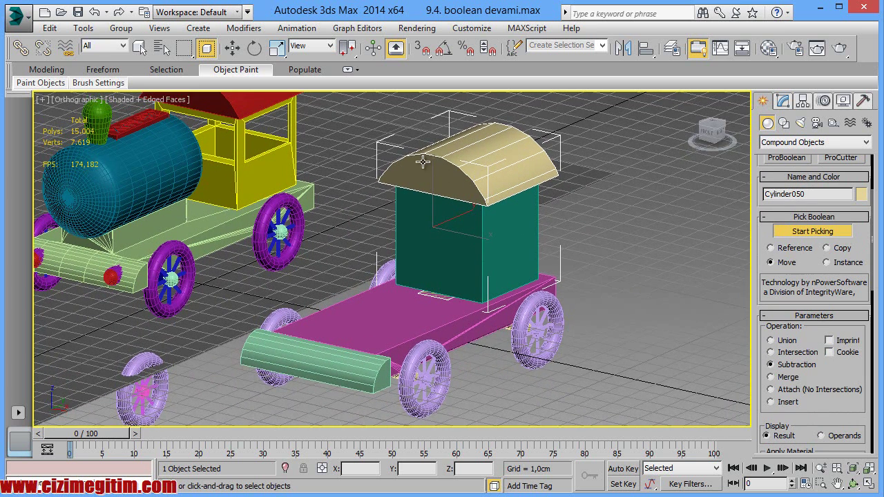
middle_click_drag(437, 211, 454, 193)
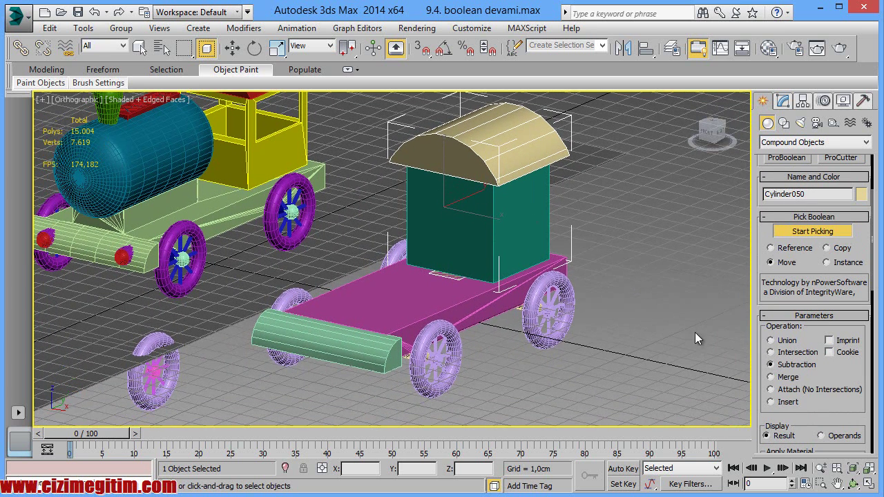
Switch the operation to Union and merge the green box into the roof.
left_click(781, 342)
mouse_move(842, 369)
left_mouse_down()
mouse_move(829, 234)
mouse_move(826, 347)
left_mouse_up()
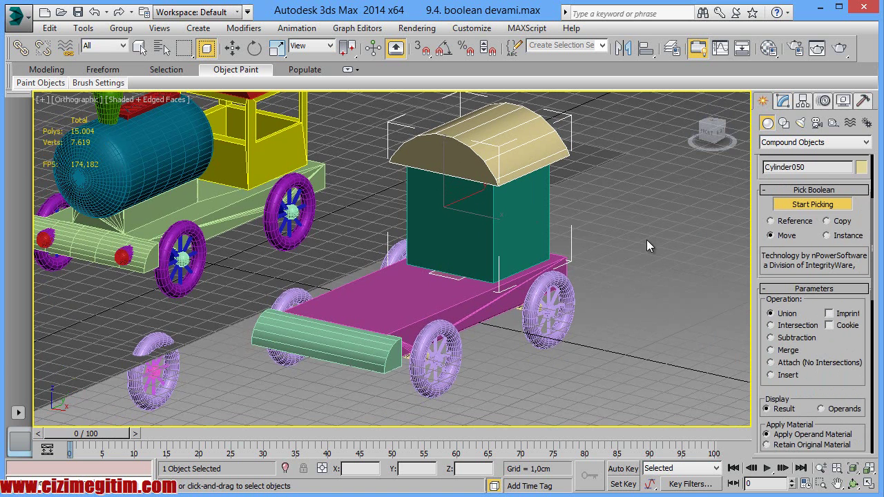
left_click(501, 199)
mouse_move(501, 199)
middle_mouse_down()
mouse_move(511, 188)
mouse_move(499, 193)
middle_mouse_up()
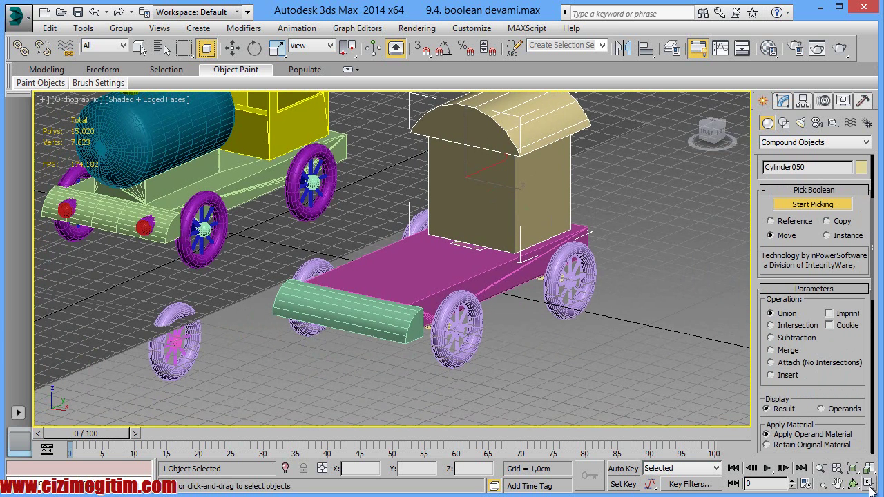
Orbit to inspect the finished cabin, then zoom in on its Front view.
key("w")
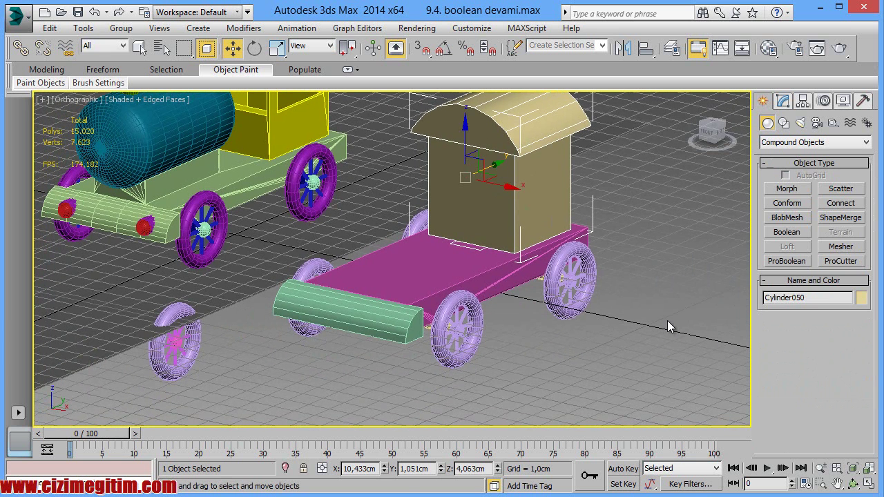
left_click(853, 484)
mouse_move(497, 278)
left_mouse_down()
mouse_move(431, 234)
mouse_move(446, 293)
mouse_move(405, 270)
mouse_move(401, 257)
mouse_move(350, 255)
mouse_move(405, 251)
left_mouse_up()
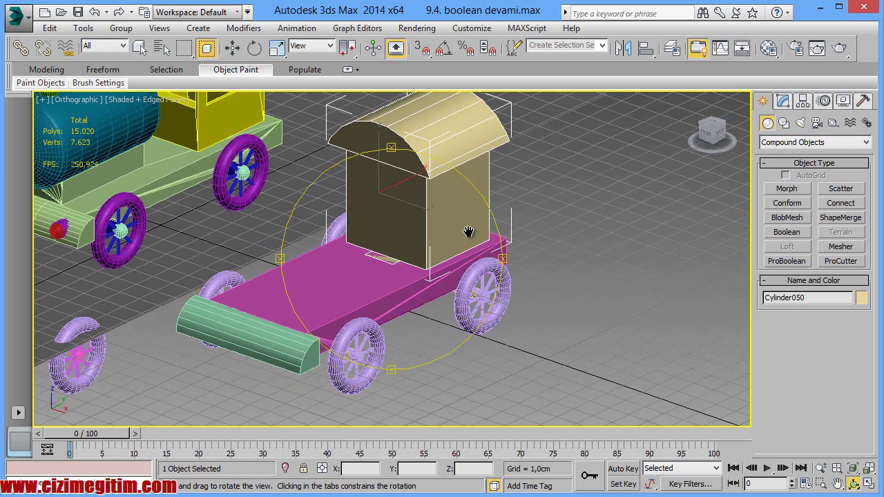
left_click_drag(469, 228, 443, 237)
key("w")
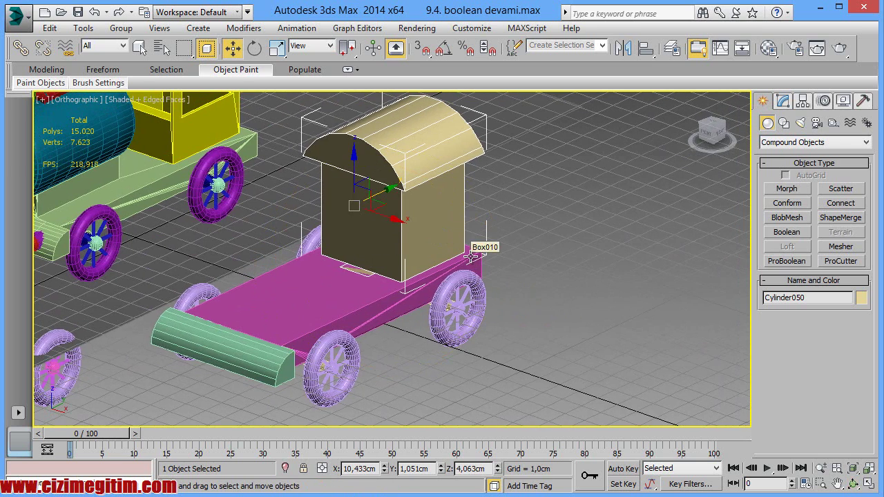
key("f")
scroll(590, 193, "up", 4)
scroll(594, 189, "up", 2)
scroll(593, 189, "down", 2)
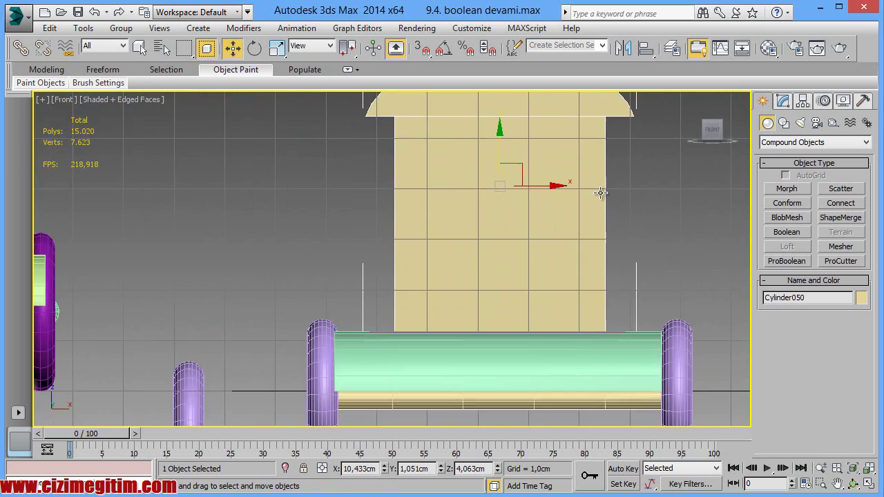
With AutoGrid on, draw a thin 1,991 × 3,341 × 0,245cm box on the cabin front.
left_click(767, 141)
left_click(773, 152)
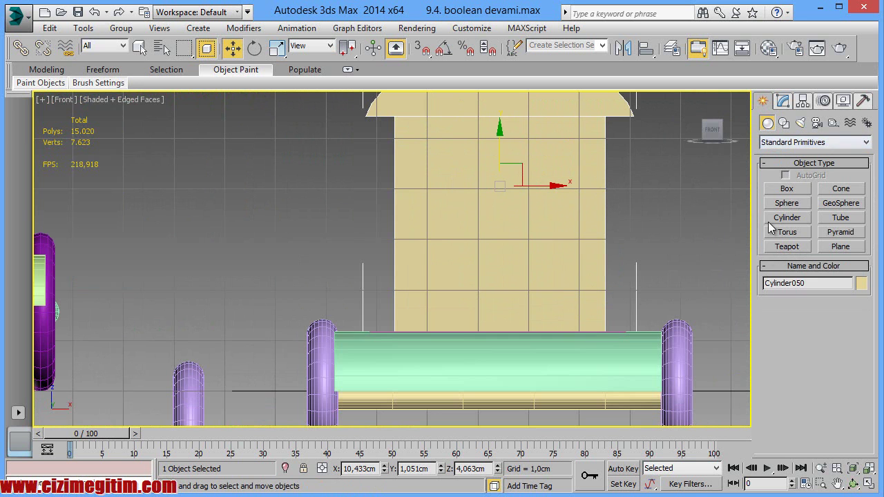
left_click(787, 189)
middle_click_drag(449, 169, 438, 210)
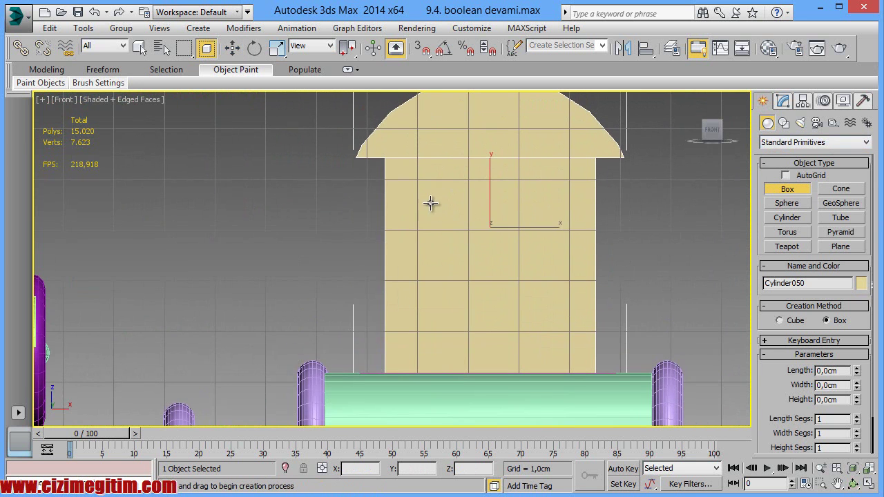
mouse_move(408, 184)
left_mouse_down()
mouse_move(574, 263)
mouse_move(573, 275)
mouse_move(588, 272)
left_mouse_up()
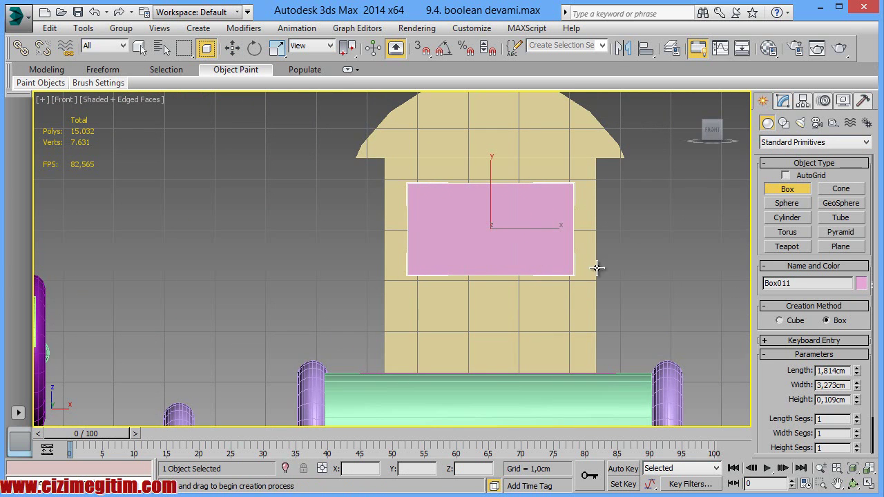
right_click(739, 264)
left_click(785, 175)
left_click_drag(407, 183, 574, 284)
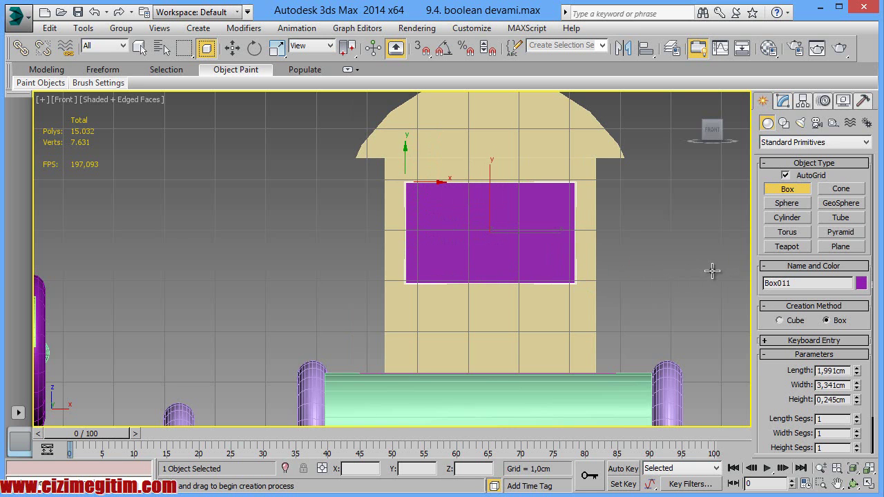
Extend Box011 back into the cabin by setting its Height to -4,46cm.
key("w")
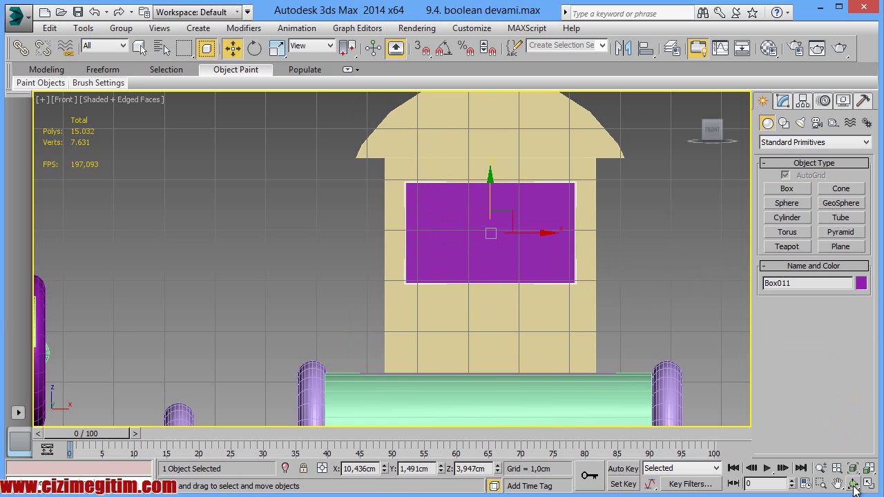
left_click(854, 483)
left_click_drag(461, 249, 280, 315)
right_click(353, 290)
left_click(784, 102)
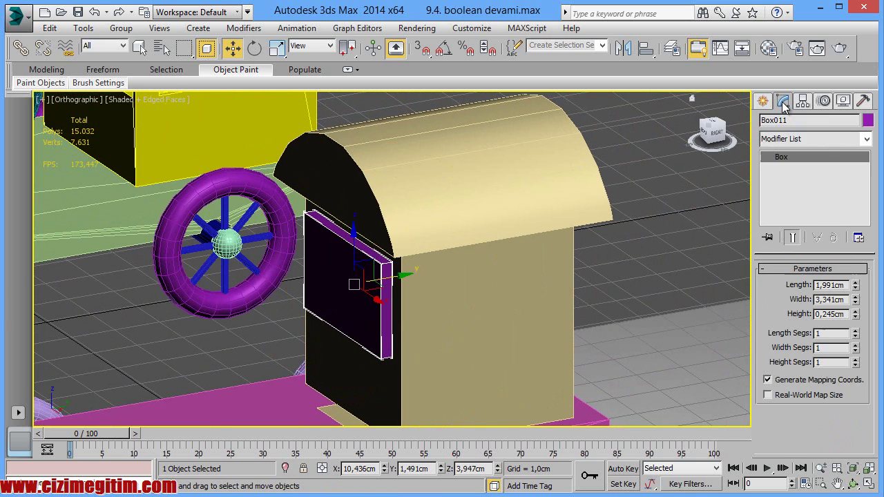
left_click_drag(855, 316, 838, 8)
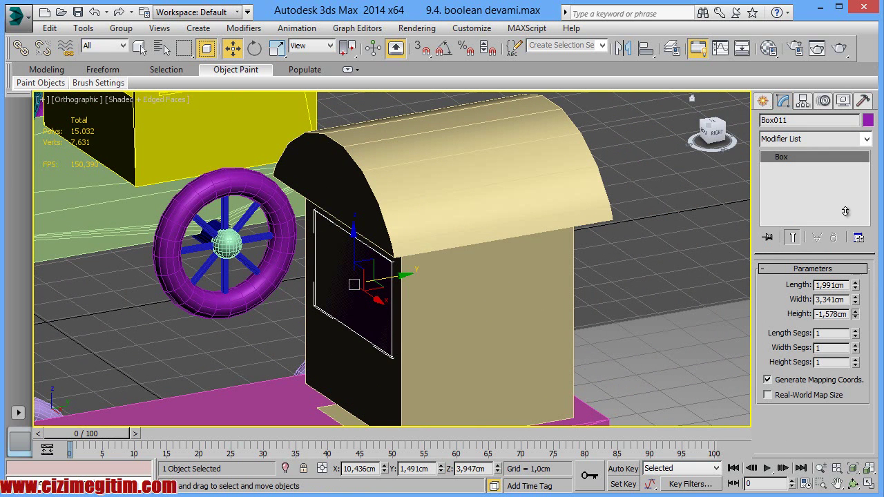
left_click_drag(855, 316, 869, 452)
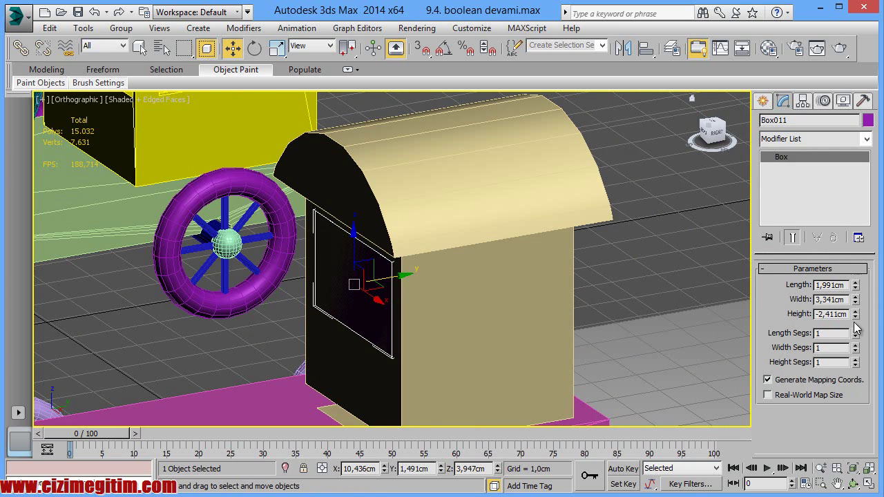
left_click_drag(855, 316, 855, 373)
left_click_drag(855, 314, 855, 276)
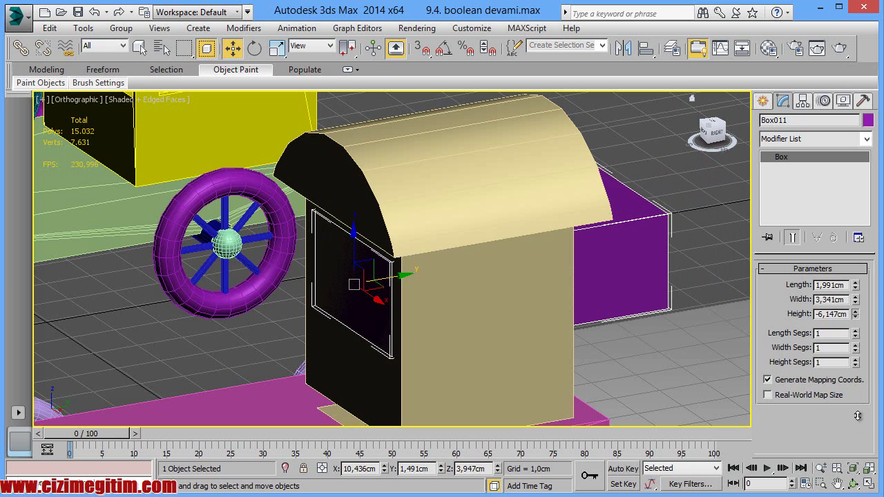
In Top wireframe view, nudge the box slightly along Y and bring up its pivot settings.
key("t")
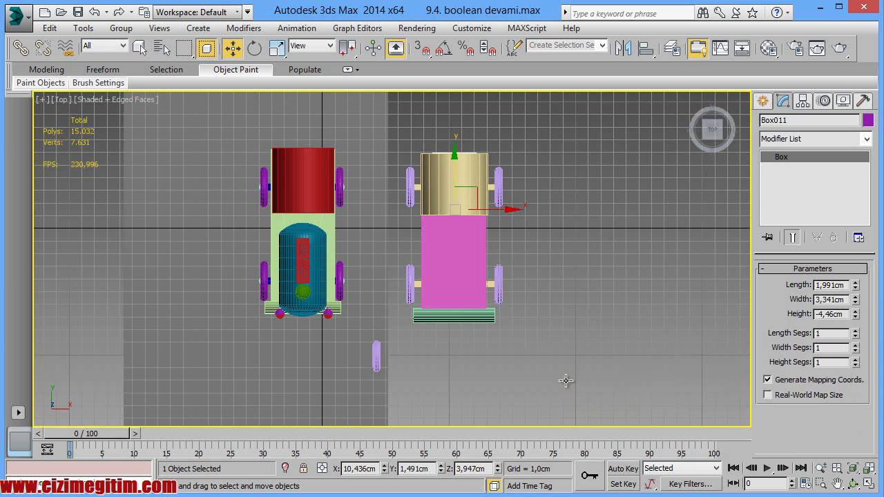
key("F3")
scroll(475, 345, "up", 3)
scroll(468, 264, "up", 1)
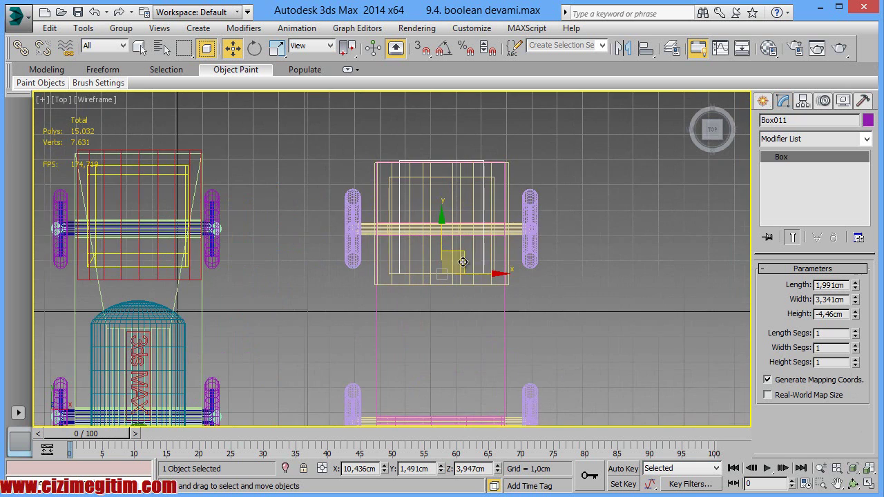
scroll(446, 217, "up", 2)
left_click_drag(440, 246, 440, 255)
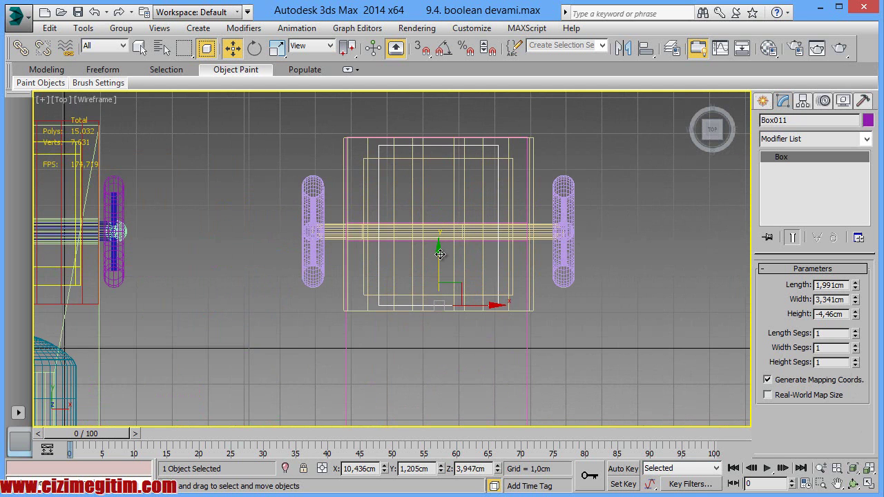
left_click_drag(440, 255, 440, 258)
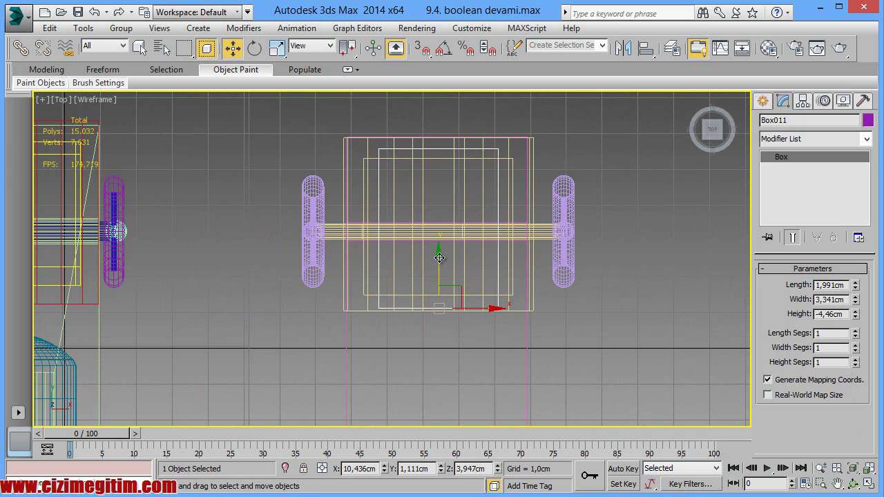
key("e")
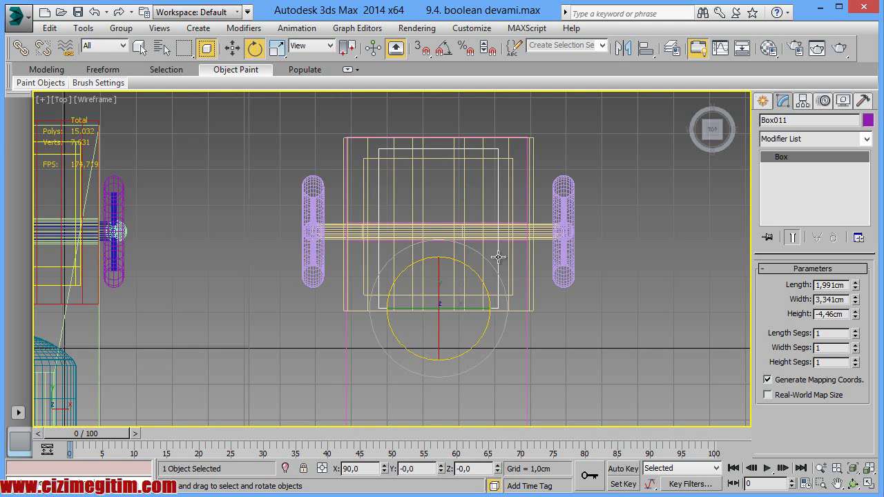
left_click(763, 101)
left_click(808, 107)
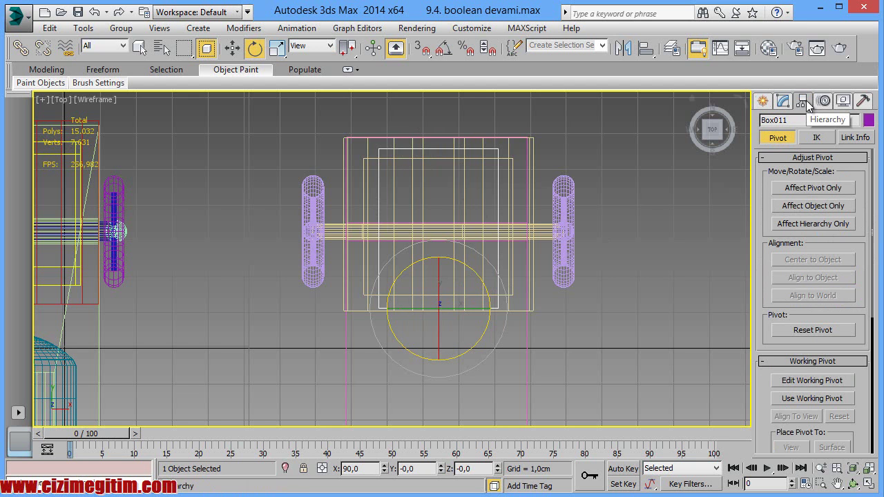
Centre Box011's pivot on the object using Affect Pivot Only.
left_click(822, 188)
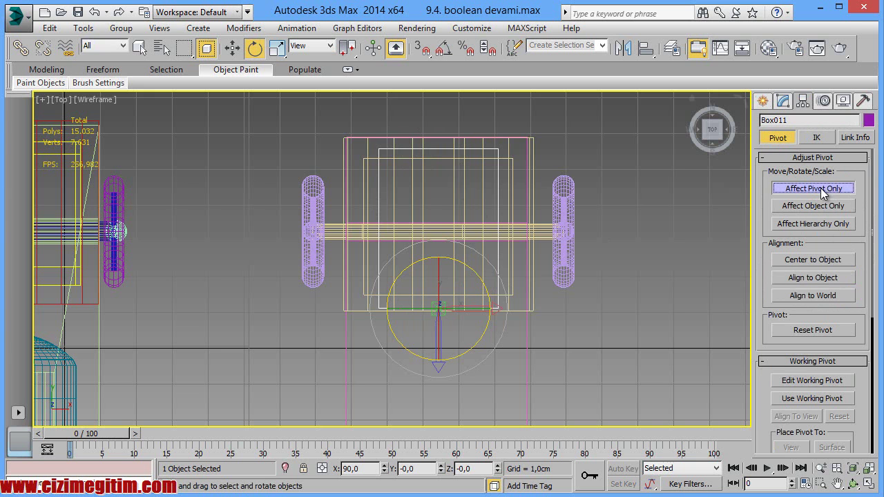
left_click(816, 260)
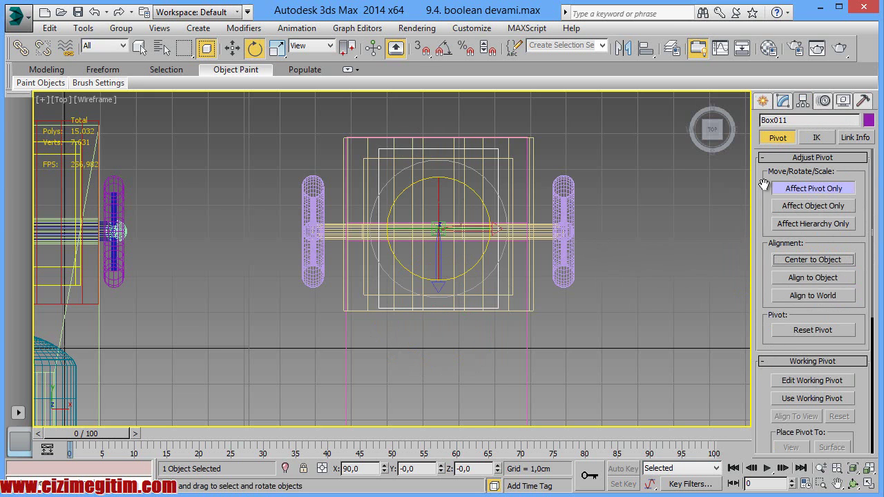
left_click(800, 189)
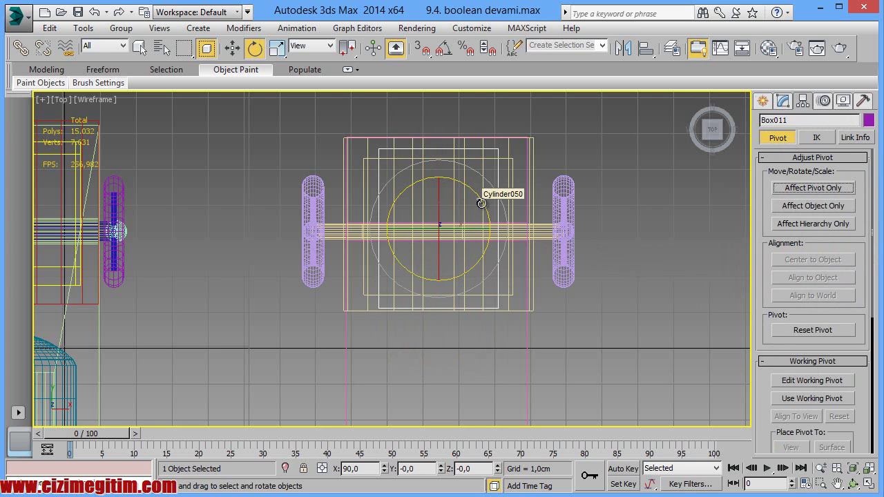
Shift-rotate Box011 by -90° to make a single copy, Box012, for the cab's other side.
left_click_drag(489, 205, 508, 279)
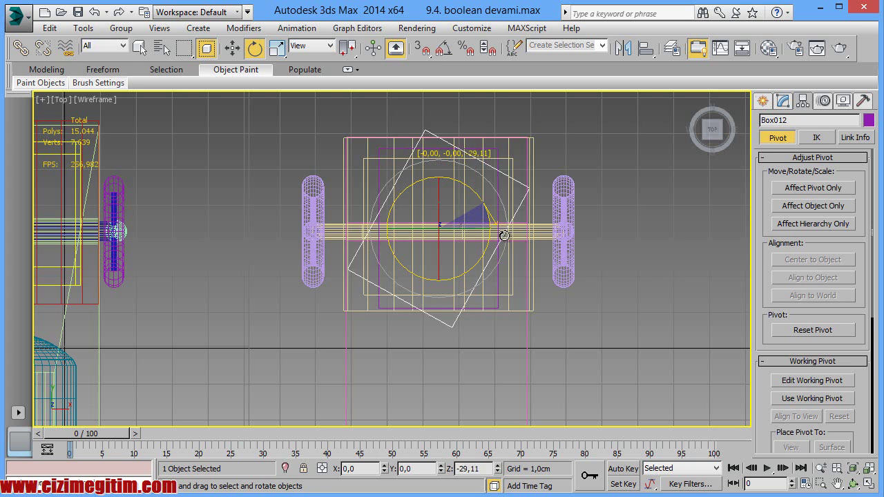
right_click(507, 279)
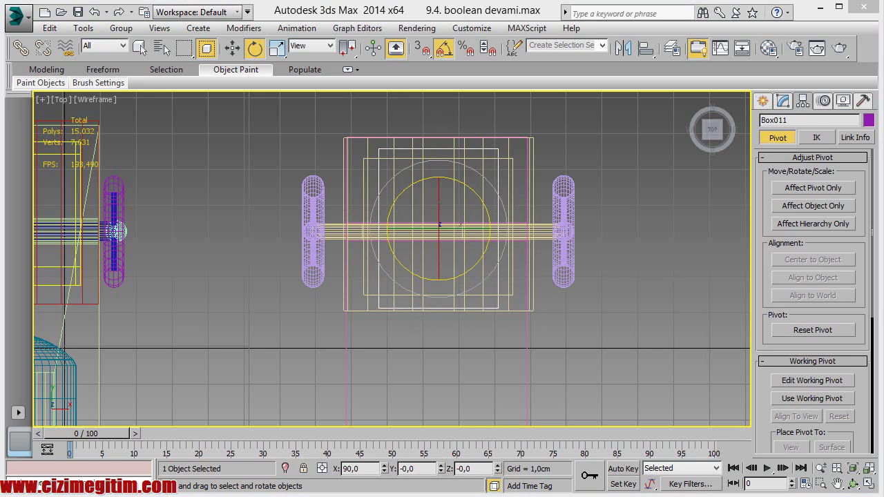
left_click(674, 285)
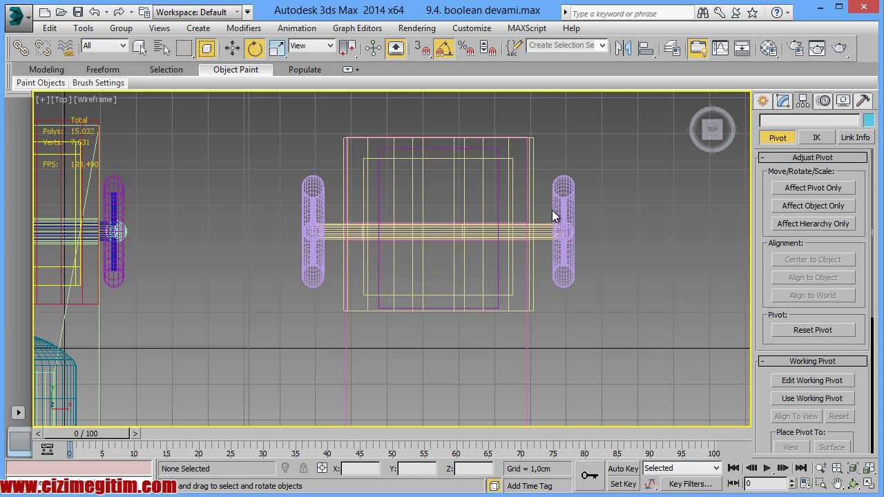
left_click(497, 195)
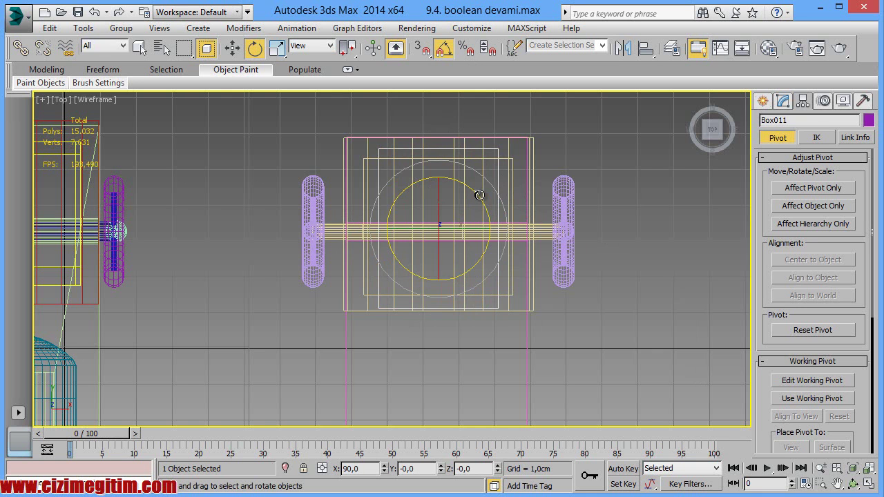
left_click_drag(479, 196, 489, 208, "shift")
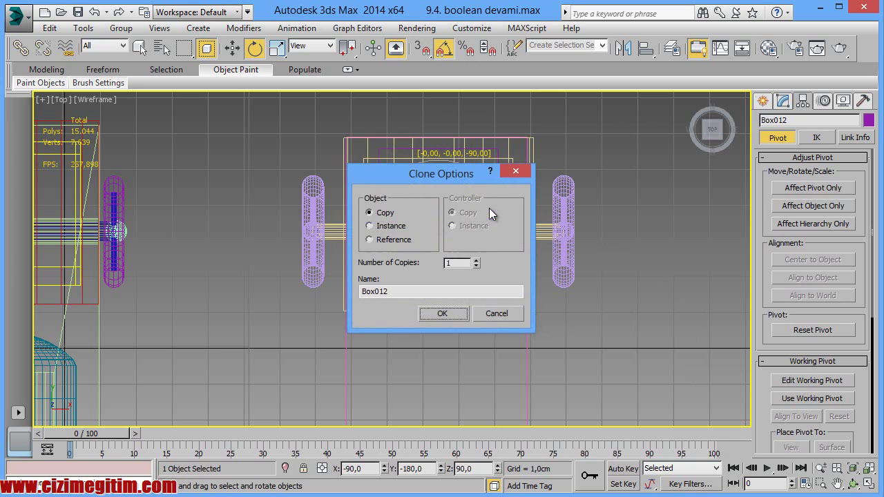
left_click(441, 314)
left_click(598, 359)
middle_click_drag(599, 359, 556, 331)
mouse_move(712, 129)
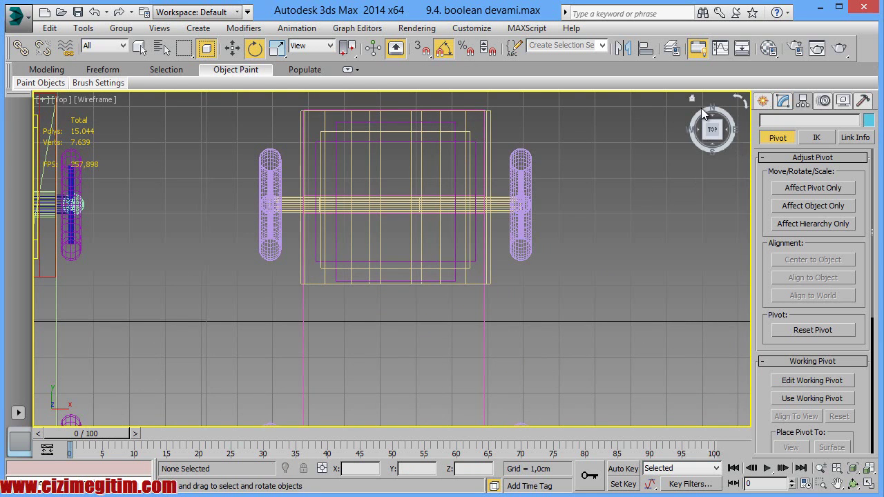
Switch to the shaded Perspective view and select the cab.
left_click(692, 98)
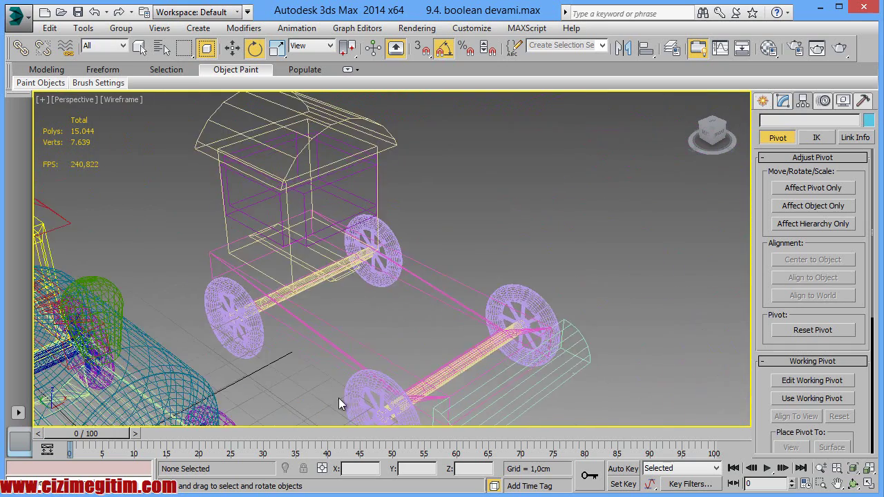
key("F3")
scroll(387, 253, "up", 2)
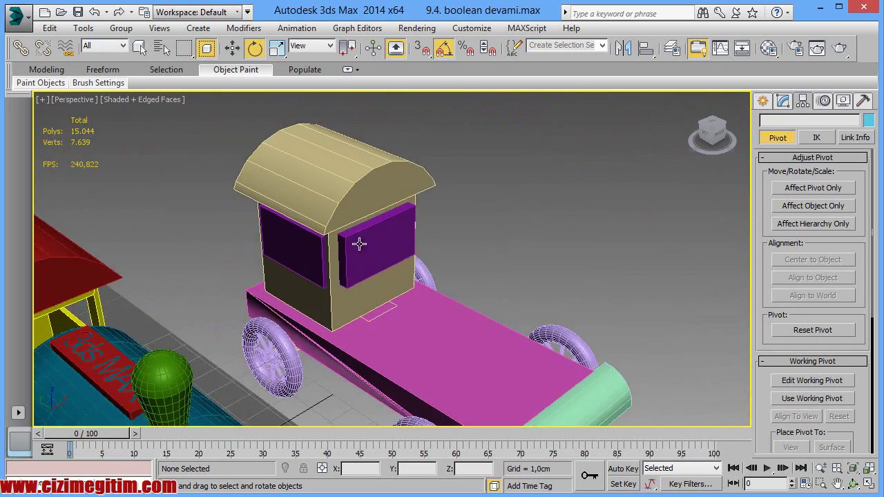
scroll(382, 253, "up", 3)
scroll(392, 246, "up", 2)
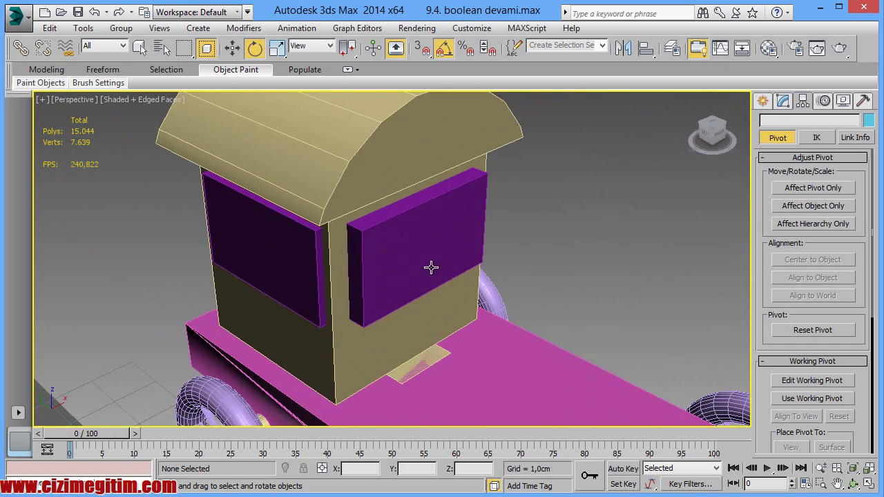
left_click(350, 347)
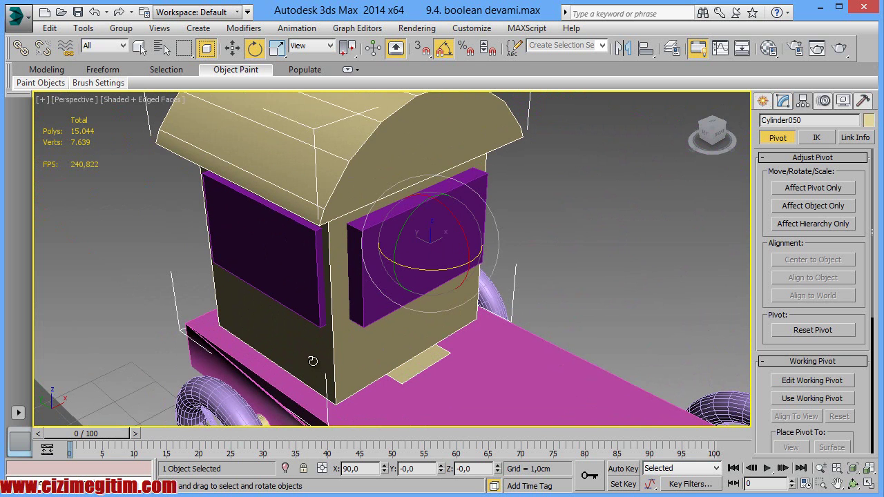
middle_click_drag(413, 306, 408, 310)
Subtract both purple boxes from the cab with a ProBoolean Subtraction to cut the windows.
left_click(763, 101)
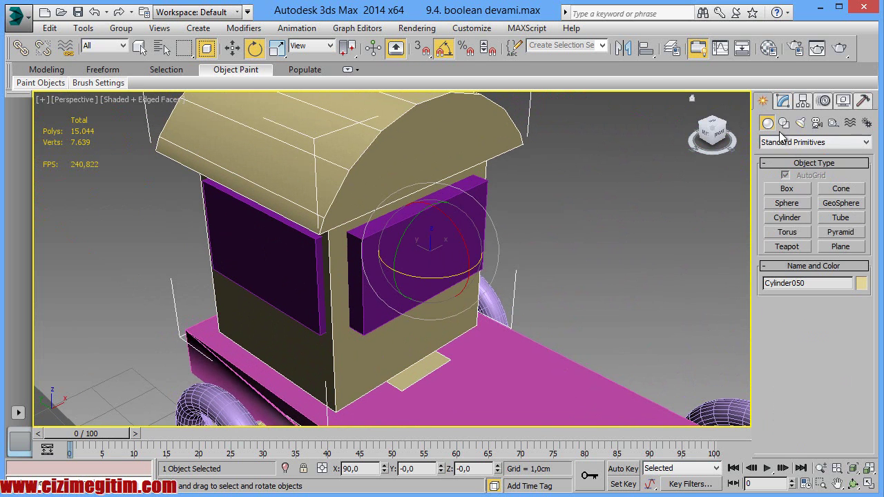
left_click(787, 143)
left_click(788, 167)
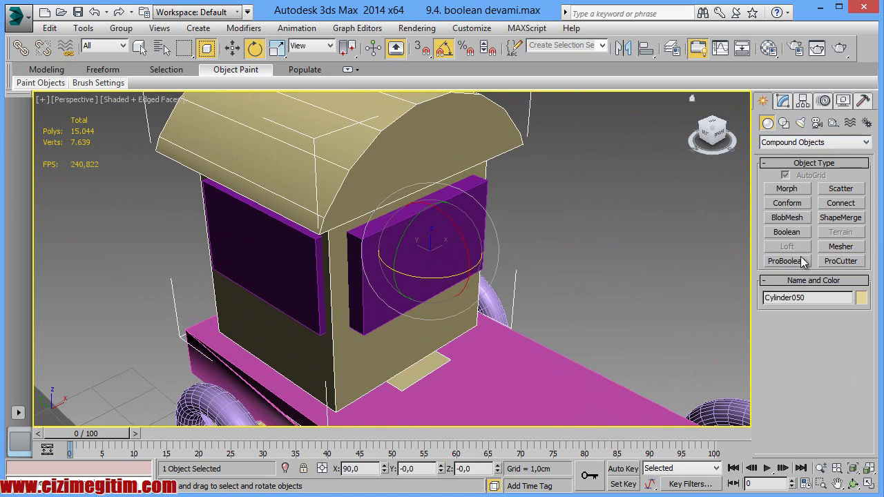
left_click(805, 262)
left_click_drag(768, 339, 765, 173)
scroll(767, 280, "up", 1)
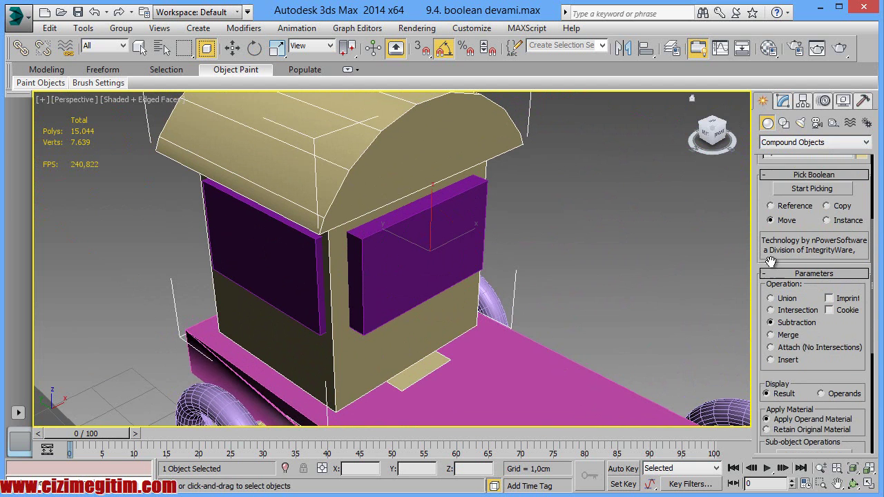
scroll(772, 262, "up", 1)
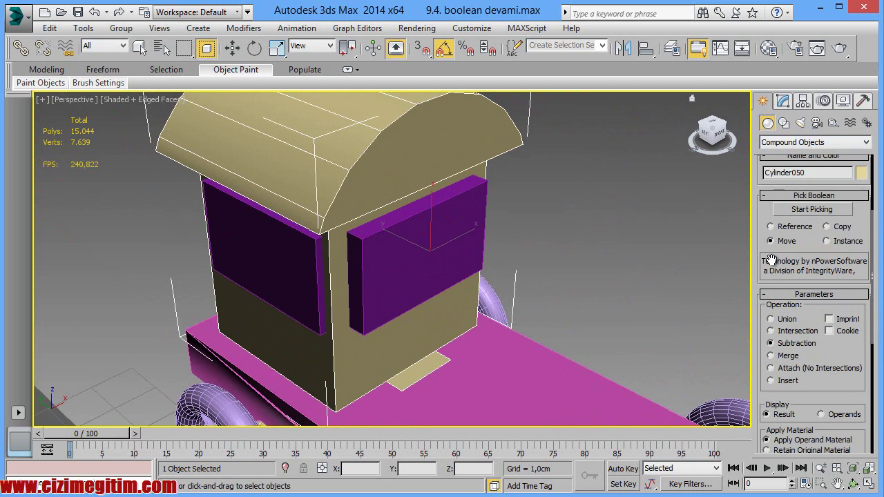
left_click(807, 210)
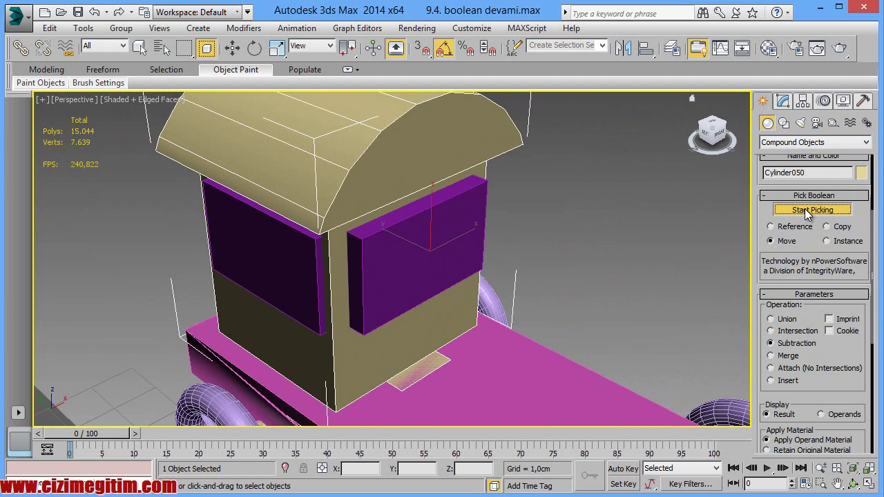
left_click(426, 241)
left_click(270, 257)
middle_click_drag(416, 261, 433, 247)
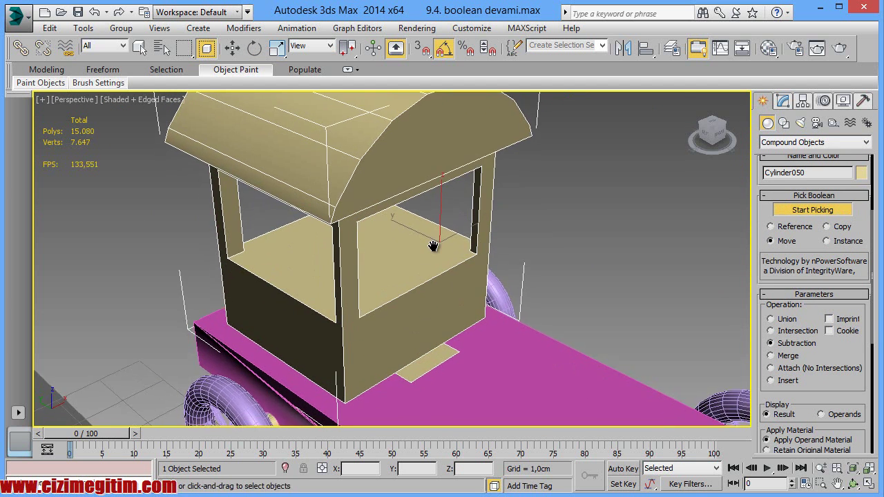
left_click(854, 484)
mouse_move(440, 294)
left_mouse_down()
mouse_move(280, 297)
mouse_move(252, 257)
mouse_move(284, 275)
left_mouse_up()
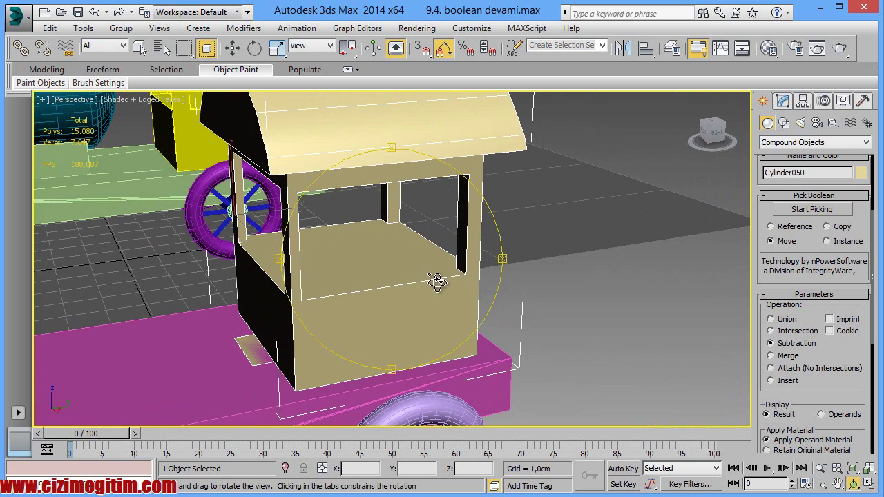
Start a Standard Primitives box with 3D snapping turned on.
right_click(448, 260)
key("w")
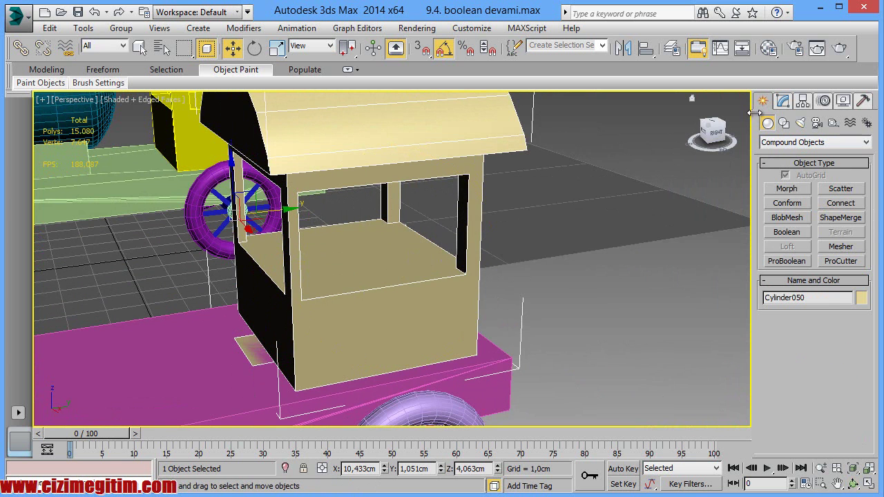
left_click(794, 142)
left_click(791, 151)
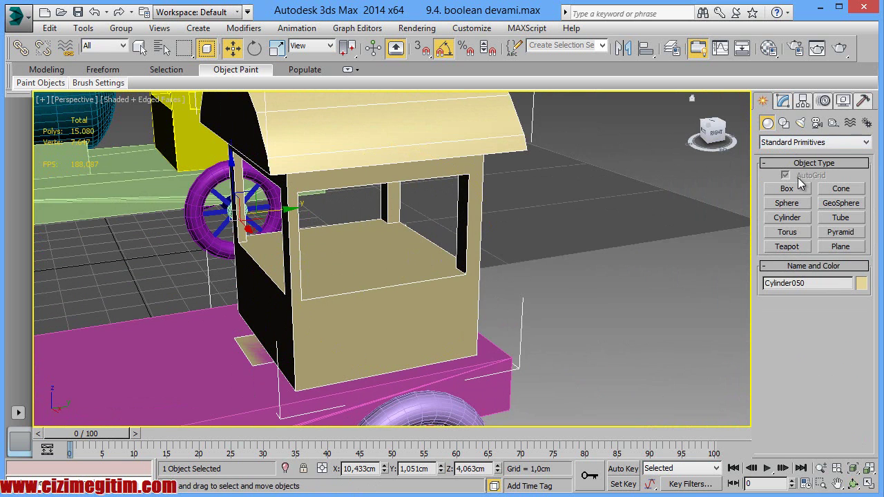
left_click(793, 192)
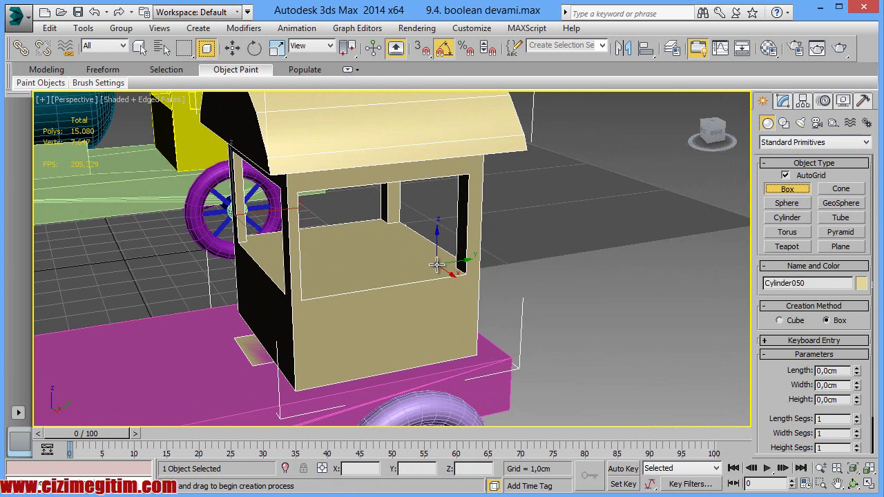
key("s")
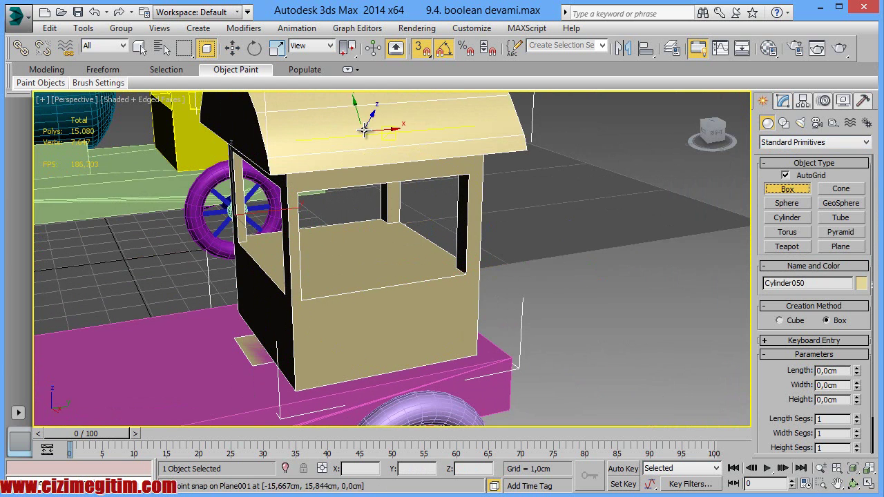
right_click(422, 48)
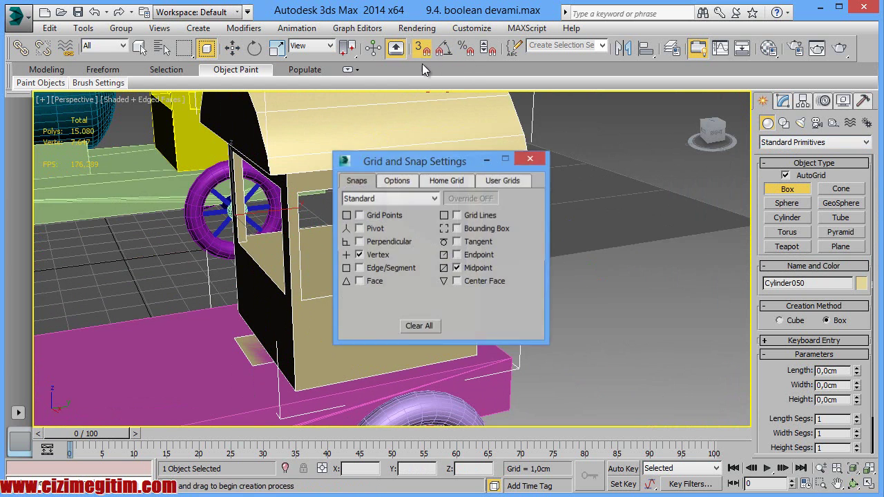
left_click(531, 161)
Draw a 3,341 × 3,341 cm box with -4,0cm height sinking through the cab floor.
left_click_drag(297, 257, 456, 268)
right_click(456, 268)
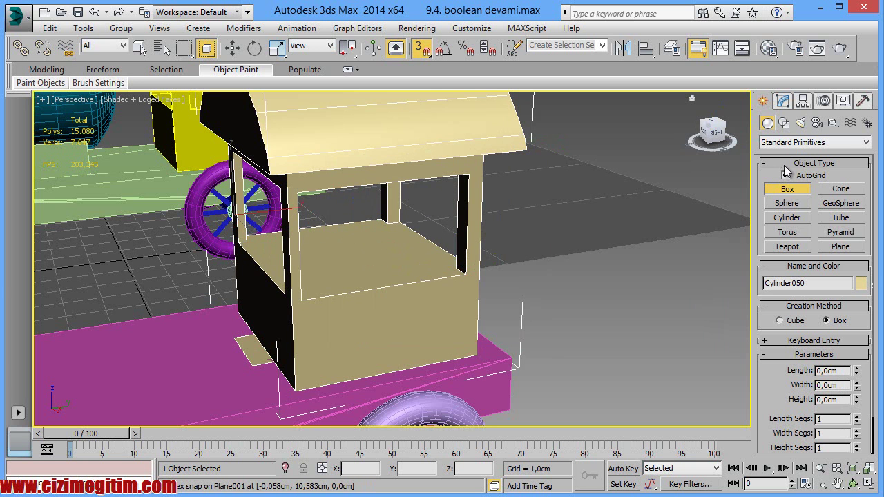
left_click_drag(307, 241, 365, 261)
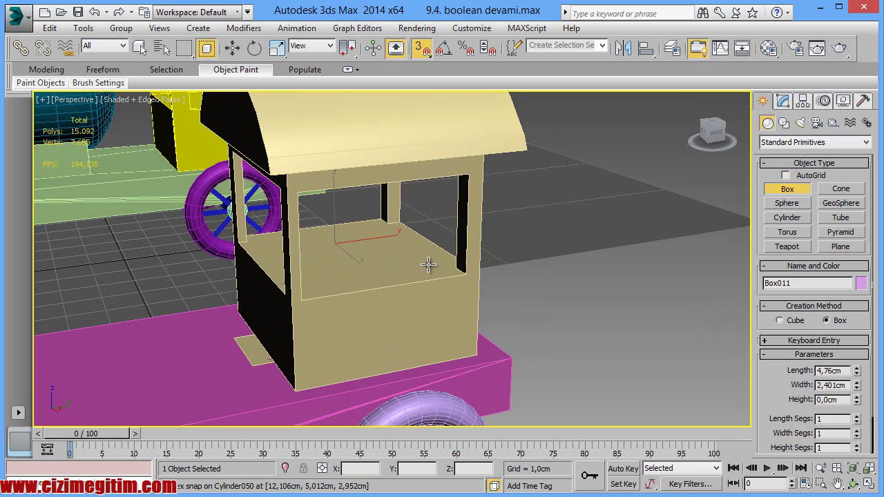
right_click(317, 247)
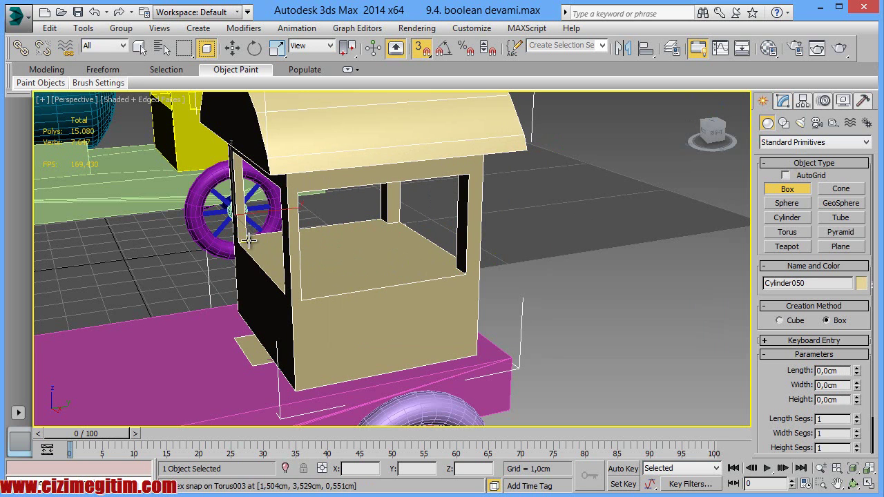
left_click_drag(247, 241, 302, 252)
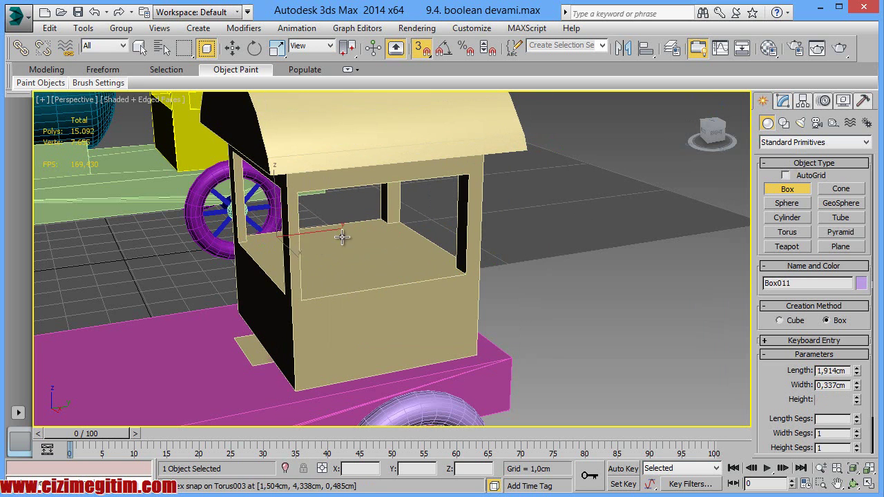
right_click(424, 233)
left_click_drag(458, 270, 247, 239)
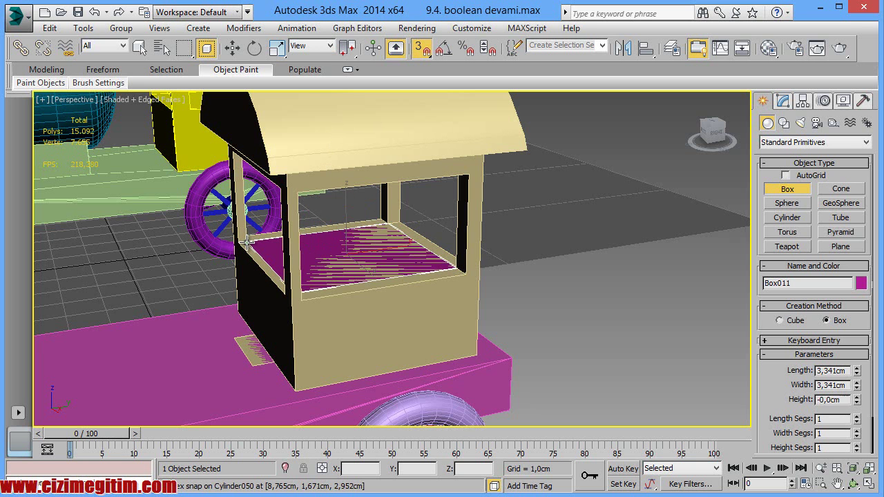
left_click(270, 421)
key("w")
scroll(293, 233, "up", 2)
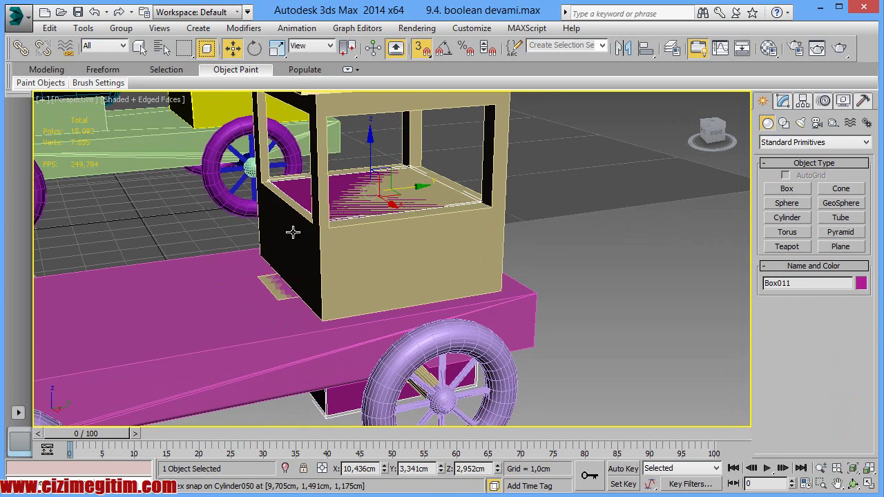
Subtract the magenta box from Cylinder050 with a ProBoolean Subtraction.
mouse_move(532, 259)
middle_mouse_down()
mouse_move(525, 242)
mouse_move(576, 209)
middle_mouse_up()
right_click(576, 209)
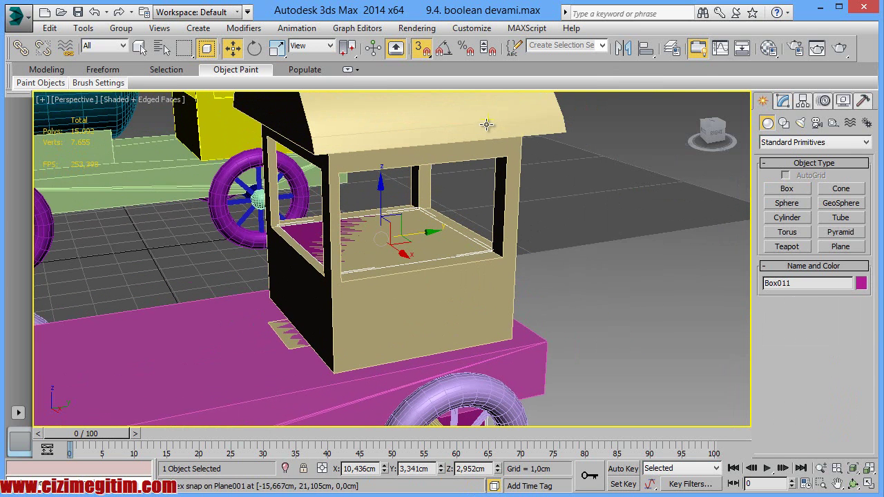
left_click(458, 127)
left_click(781, 142)
left_click(783, 172)
left_click(786, 261)
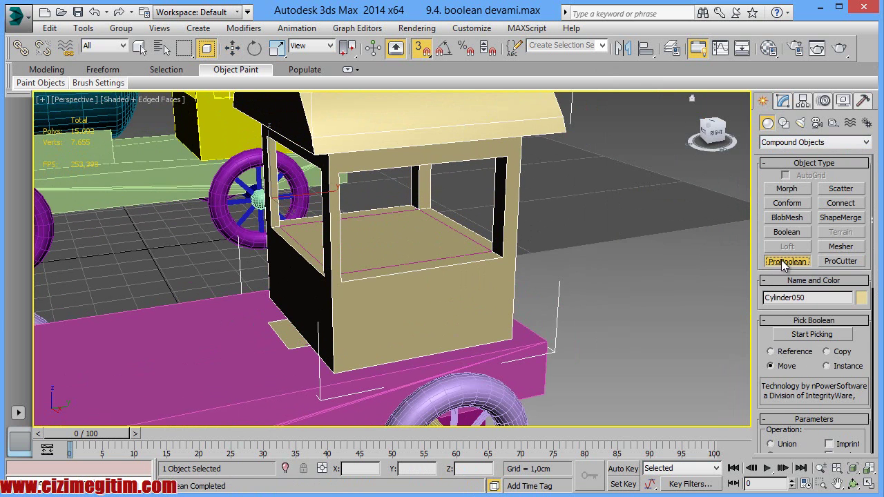
scroll(771, 334, "down", 5)
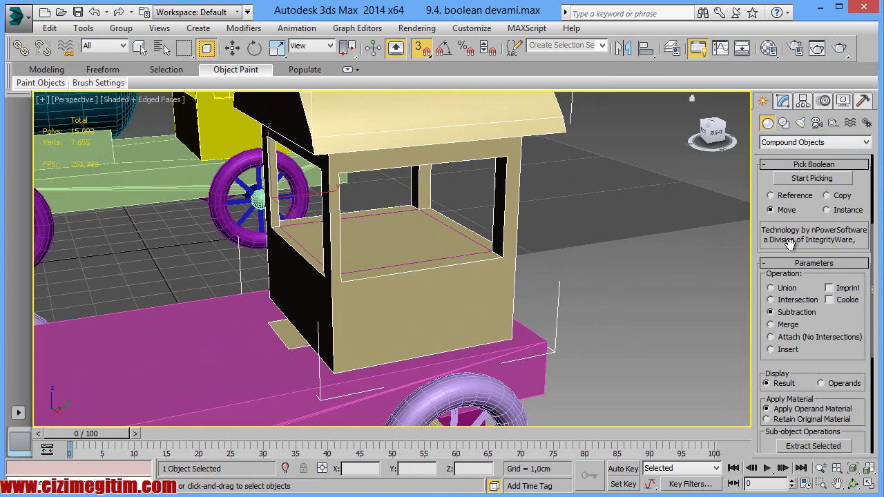
left_click(803, 181)
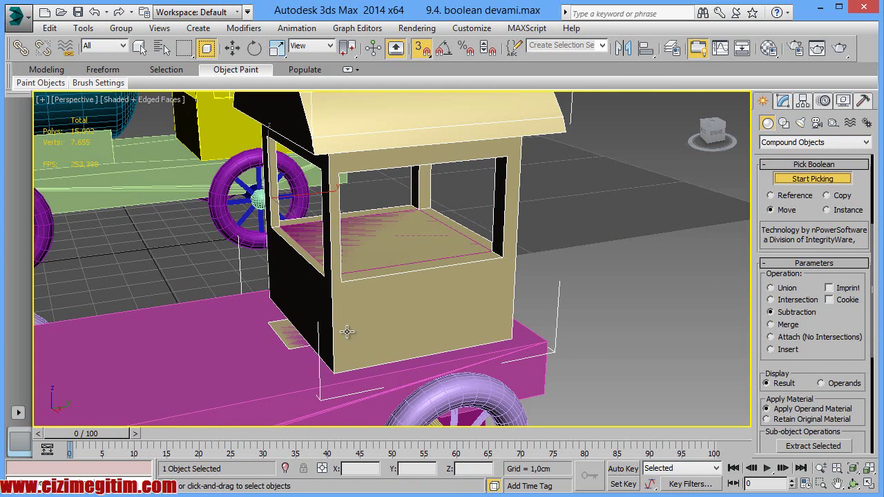
middle_click_drag(410, 255, 363, 259)
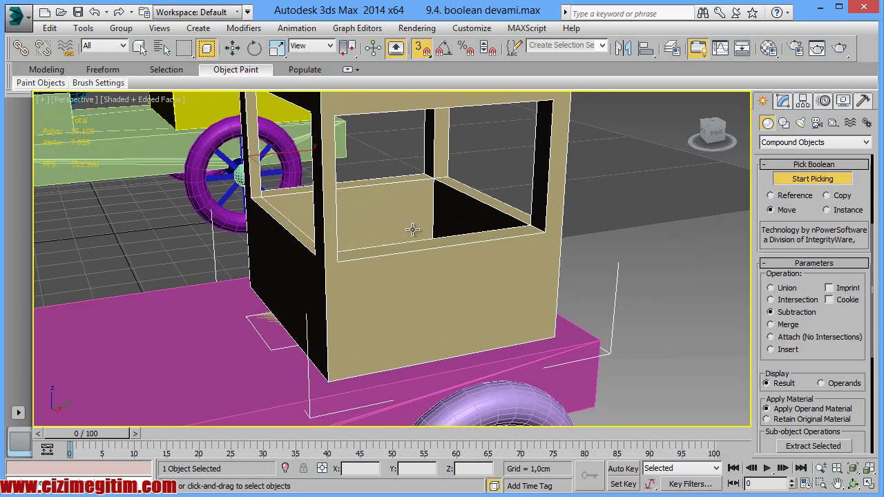
scroll(363, 259, "down", 2)
scroll(420, 237, "down", 3)
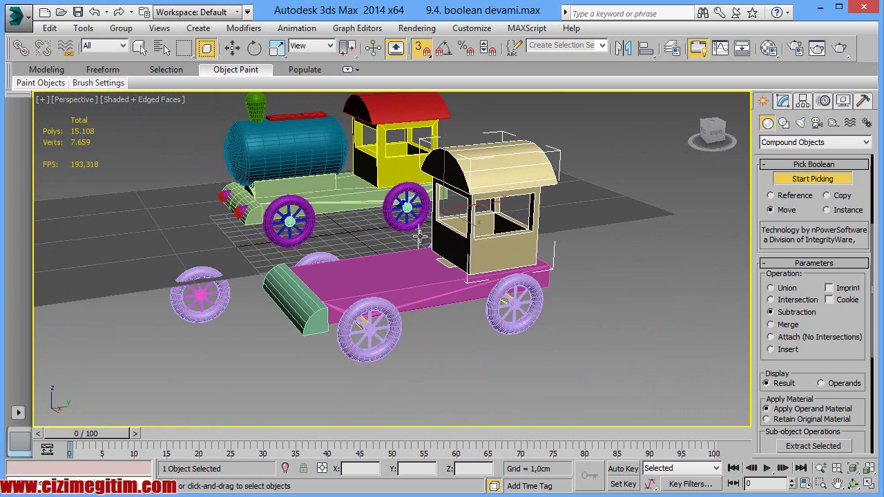
right_click(434, 374)
scroll(449, 352, "up", 1)
scroll(458, 341, "up", 1)
scroll(483, 312, "up", 1)
scroll(504, 302, "down", 3)
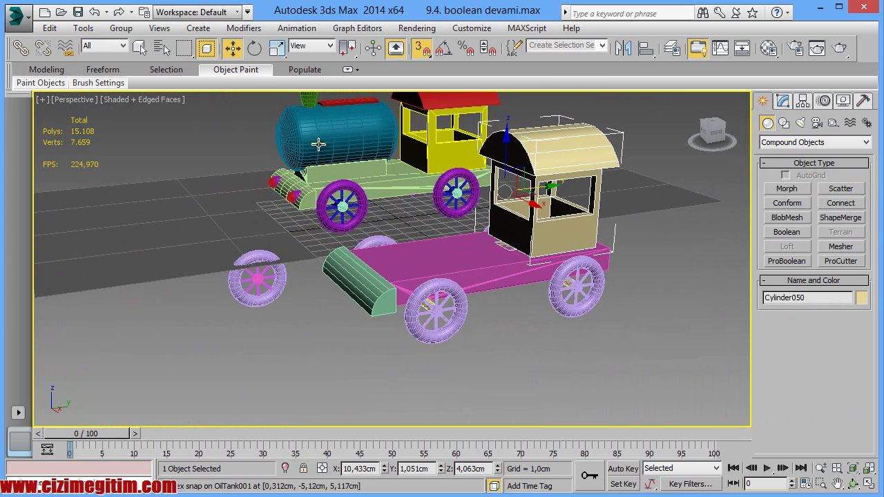
Switch to the Top view with snapping turned off and frame the cab.
key("t")
scroll(484, 341, "up", 2)
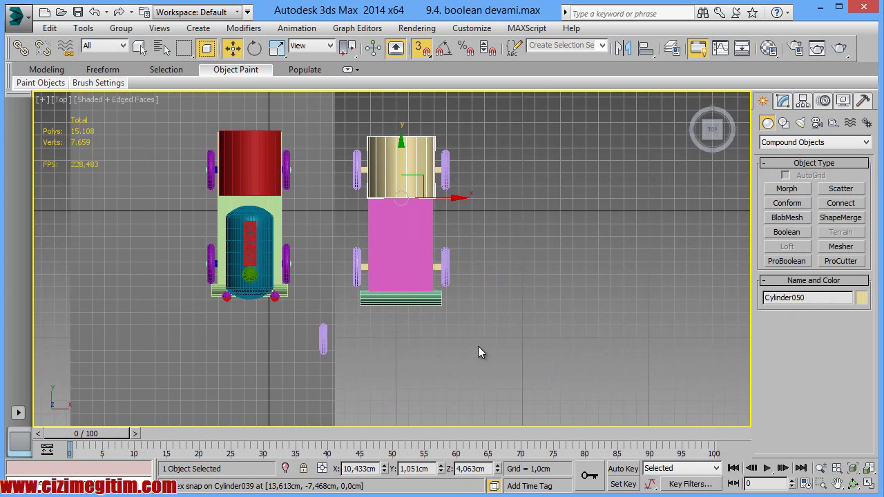
right_click(475, 343)
left_click(402, 355)
key("s")
middle_click_drag(544, 299, 531, 279)
scroll(484, 256, "down", 2)
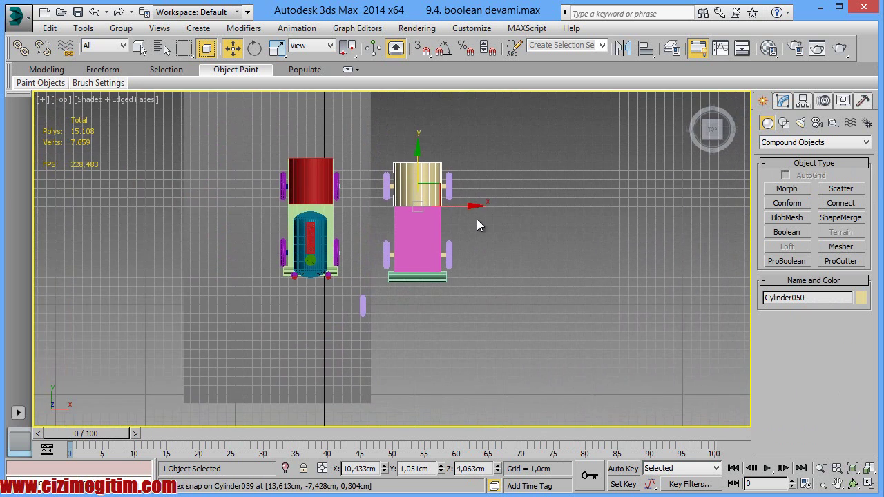
scroll(458, 225, "up", 4)
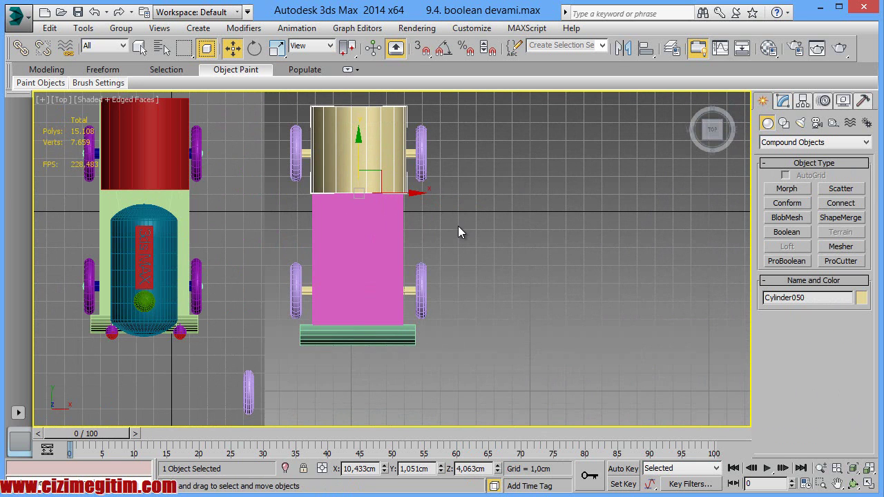
left_click(784, 142)
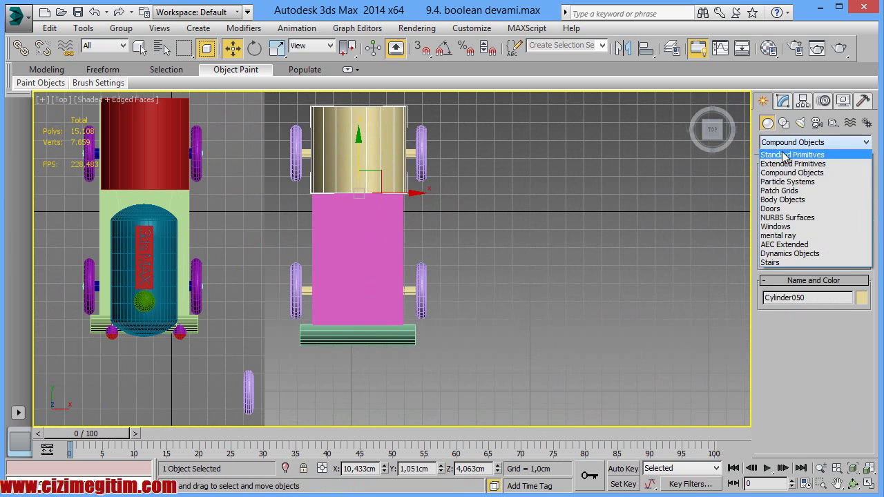
Draw a 5.824 × 2.854 box with AutoGrid standing on the pink deck in front of the cab.
left_click(784, 152)
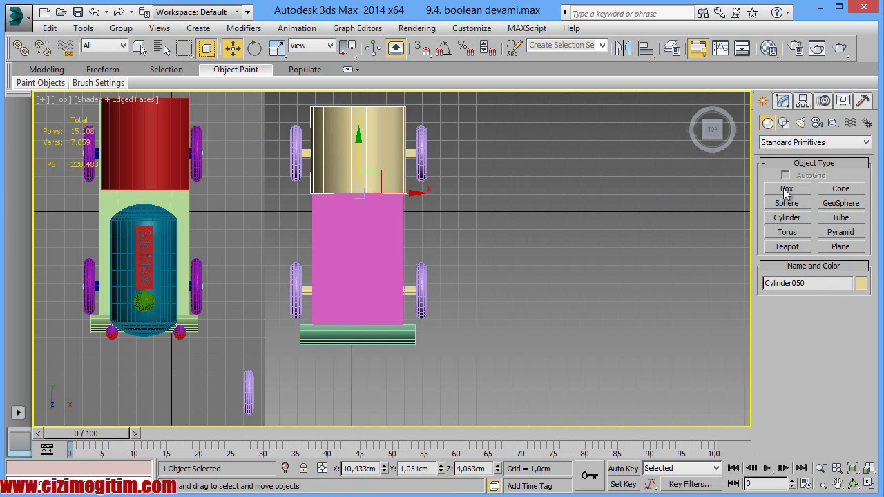
left_click(786, 188)
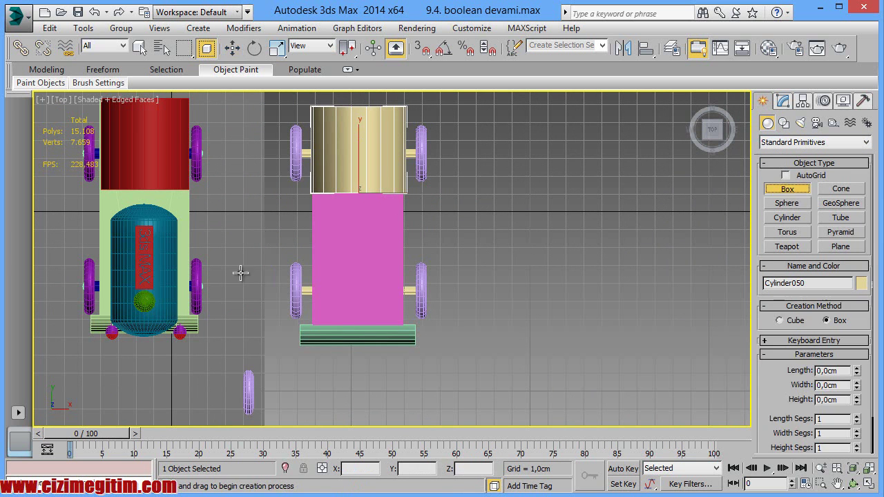
middle_click_drag(294, 252, 369, 247)
left_click_drag(411, 219, 445, 297)
right_click(445, 297)
left_click(786, 176)
left_click_drag(405, 217, 455, 319)
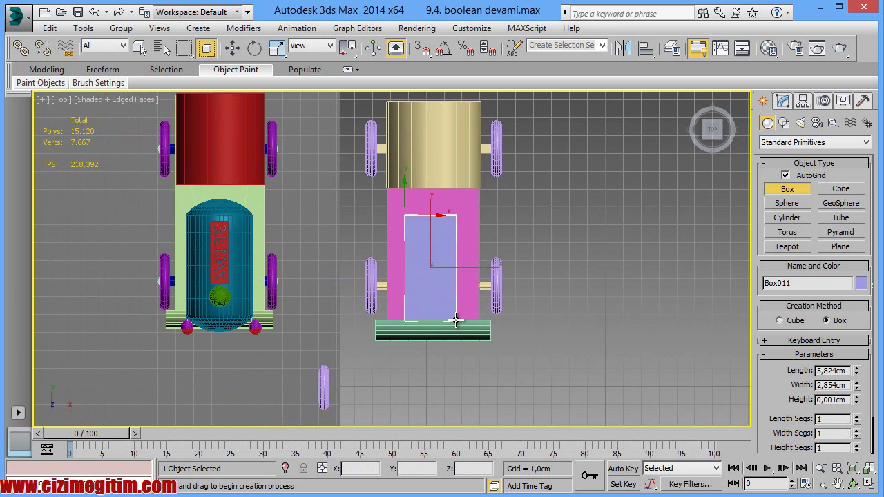
left_click(452, 277)
key("w")
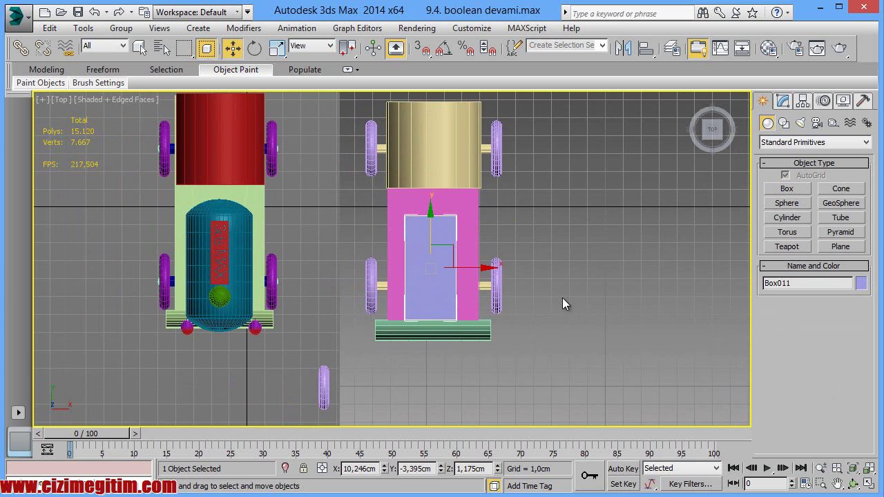
mouse_move(713, 129)
left_click_drag(722, 143, 691, 165)
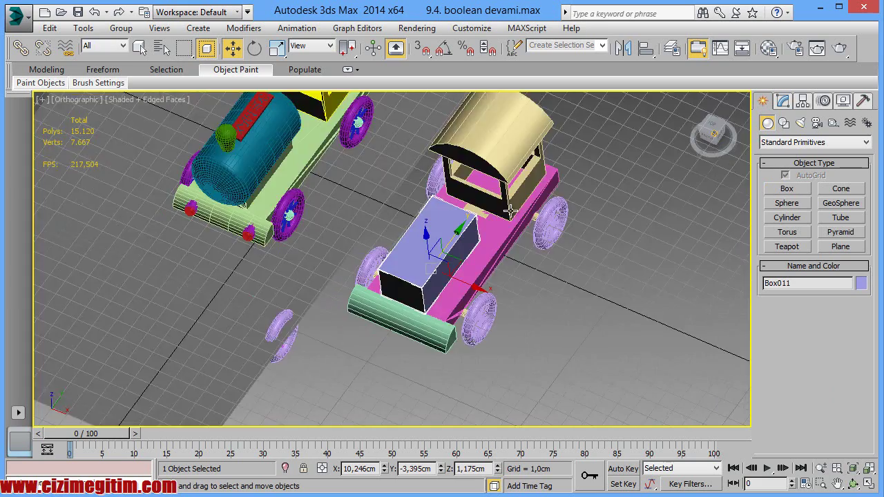
scroll(442, 228, "up", 4)
mouse_move(415, 207)
middle_mouse_down()
mouse_move(439, 244)
mouse_move(429, 251)
middle_mouse_up()
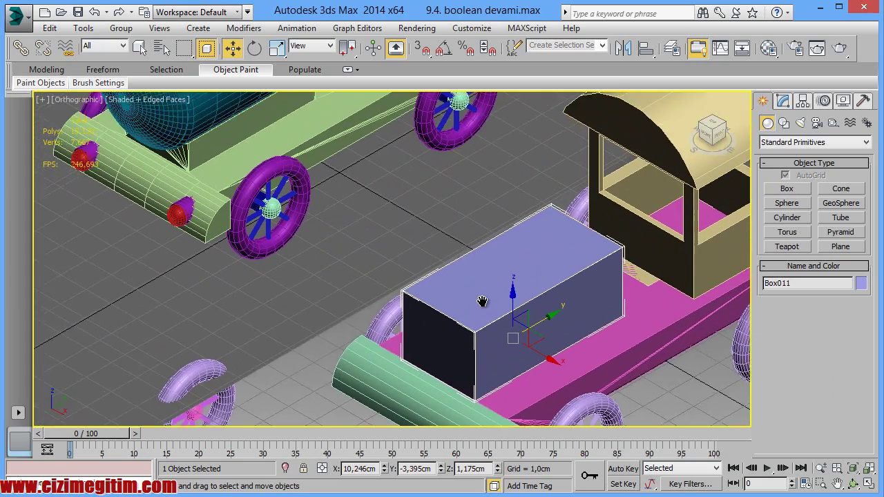
Reduce Box011 to 1.44 cm height and 2.398 cm width, keeping its 5.824 cm length.
left_click(784, 103)
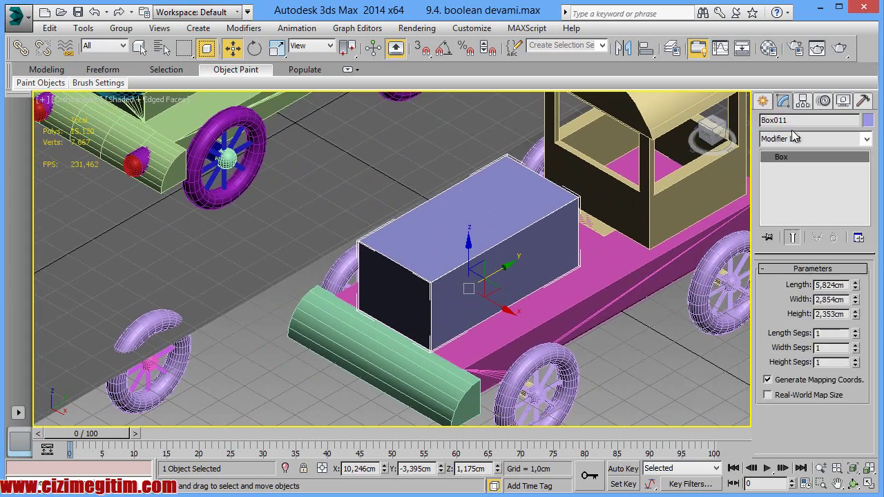
left_click_drag(855, 316, 857, 336)
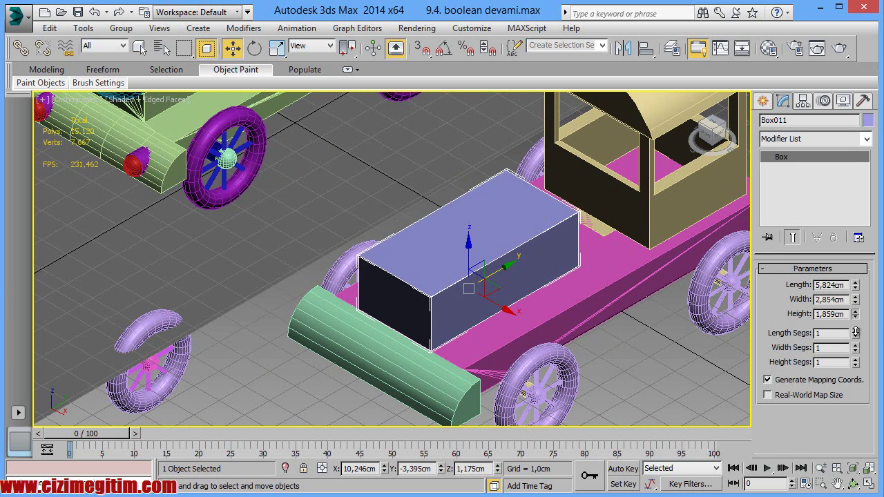
scroll(449, 247, "down", 2)
scroll(300, 162, "down", 2)
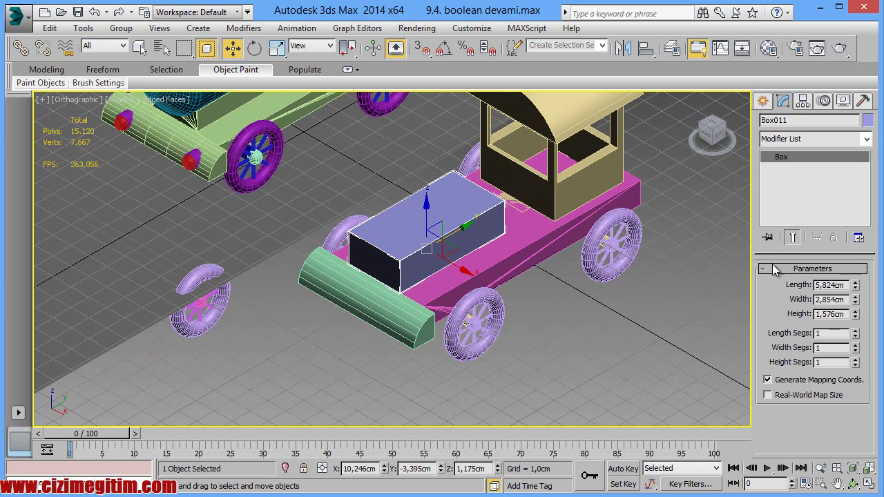
left_click_drag(856, 302, 856, 330)
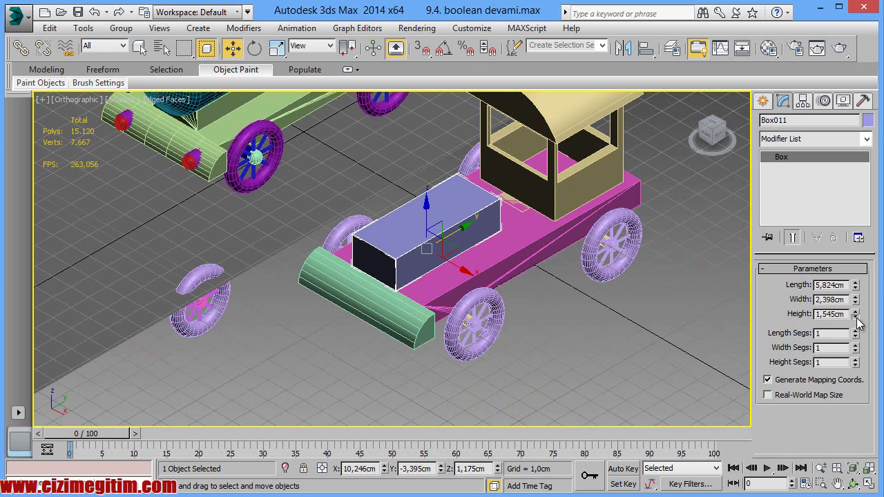
key("t")
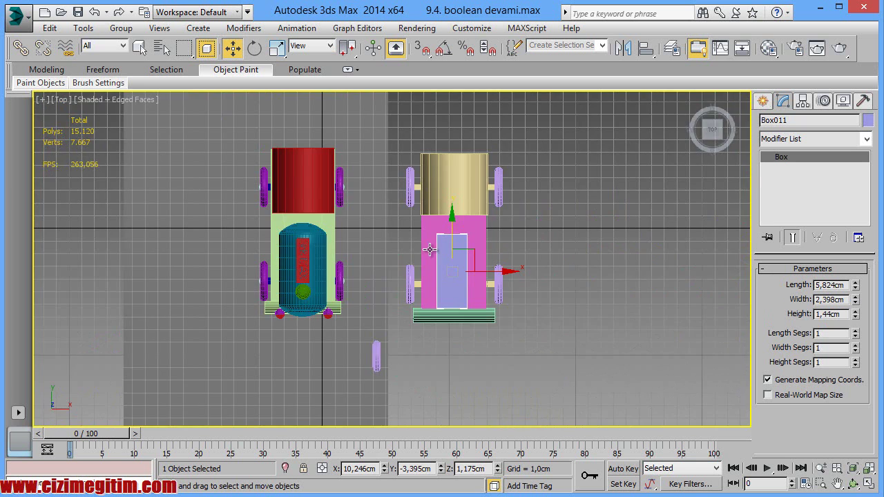
scroll(401, 247, "up", 2)
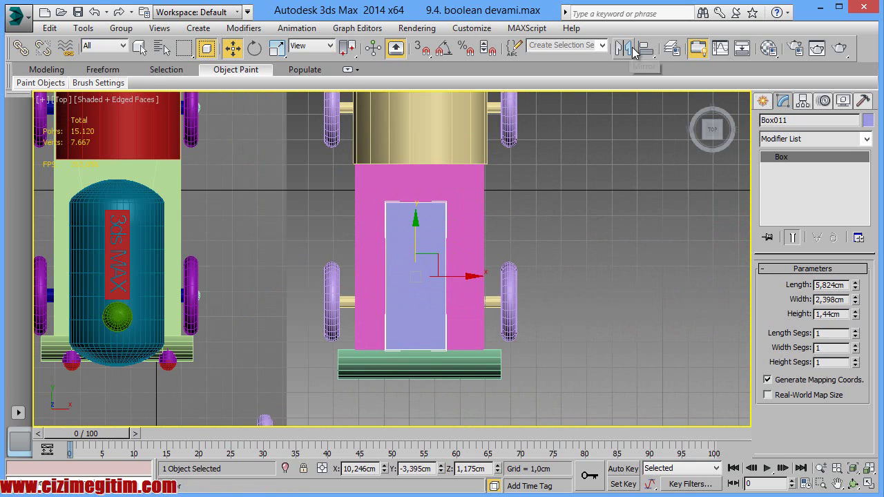
Align Box011 to the pink deck Box010, centred along X only.
left_click(646, 48)
left_click(478, 225)
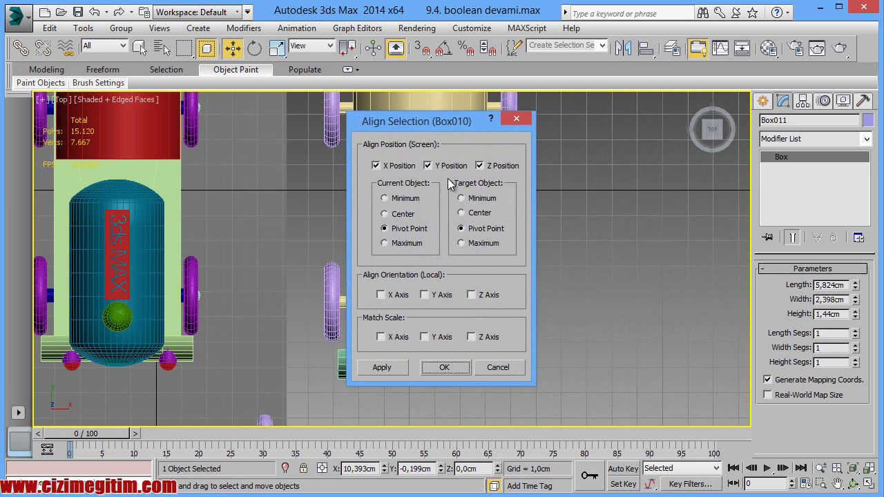
left_click_drag(439, 123, 626, 191)
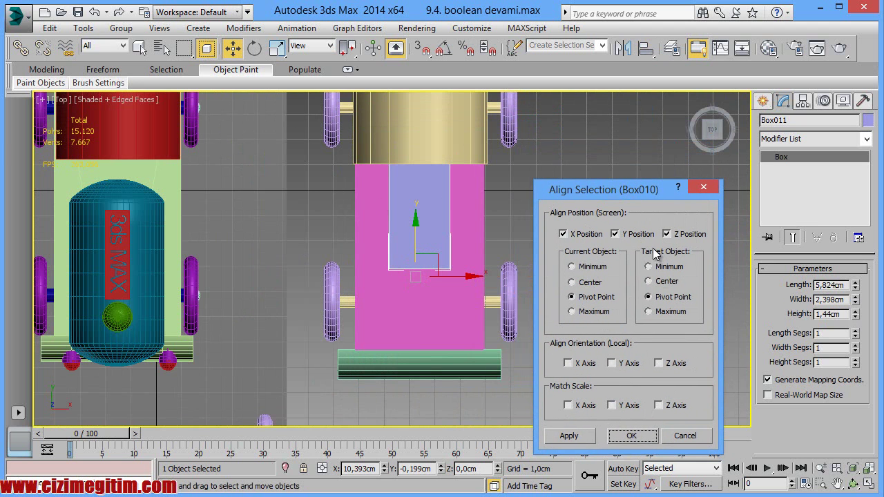
left_click(579, 235)
left_click(598, 236)
left_click(627, 235)
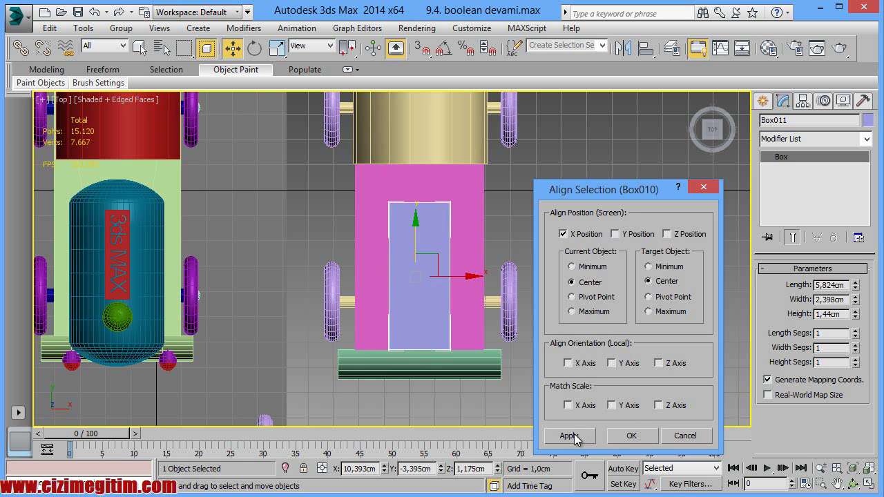
left_click(621, 436)
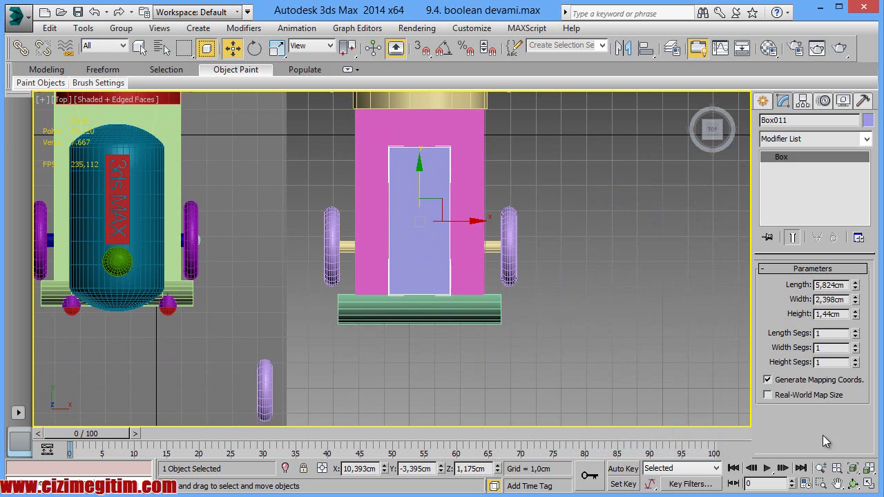
Orbit the view, then frame the train in the Front view to check the box placement.
left_click(854, 484)
mouse_move(632, 393)
left_mouse_down()
mouse_move(455, 299)
mouse_move(376, 204)
left_mouse_up()
key("w")
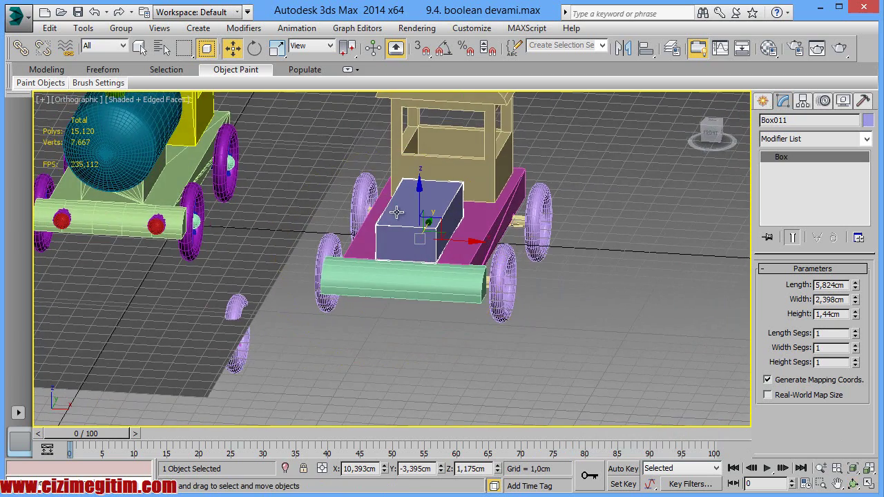
scroll(396, 212, "up", 2)
scroll(369, 261, "up", 3)
mouse_move(375, 263)
middle_mouse_down()
mouse_move(369, 243)
mouse_move(363, 263)
mouse_move(365, 255)
middle_mouse_up()
key("f")
scroll(492, 222, "up", 1)
scroll(492, 222, "up", 3)
mouse_move(42, 186)
middle_mouse_down()
mouse_move(159, 172)
mouse_move(173, 185)
middle_mouse_up()
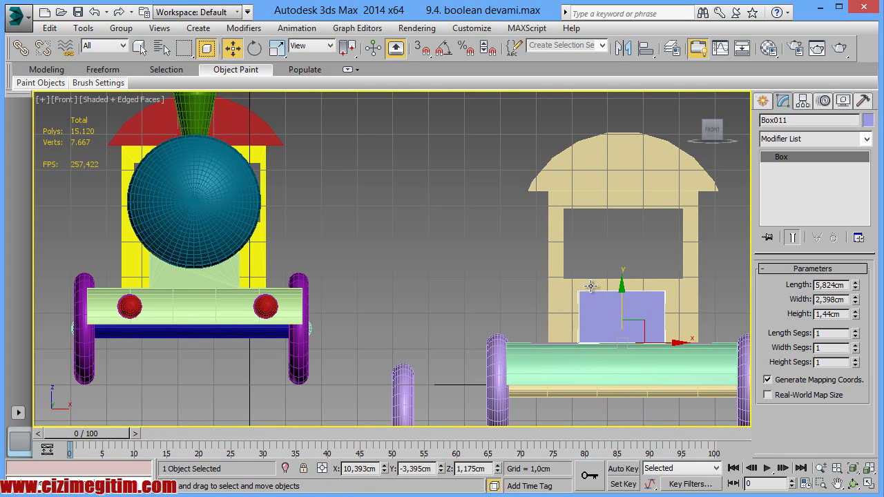
middle_click_drag(449, 251, 367, 244)
Start an OilTank from Extended Primitives and enable 3D snapping to Vertex/Midpoint.
left_click(763, 100)
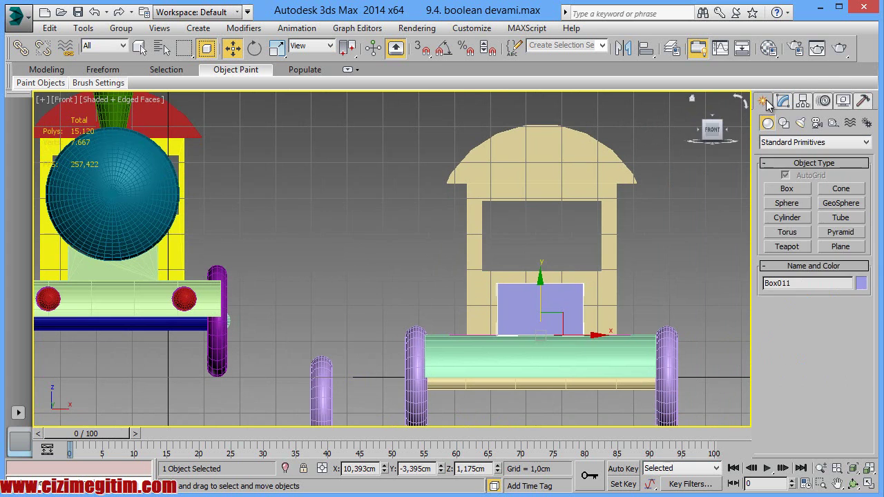
left_click(794, 142)
left_click(796, 165)
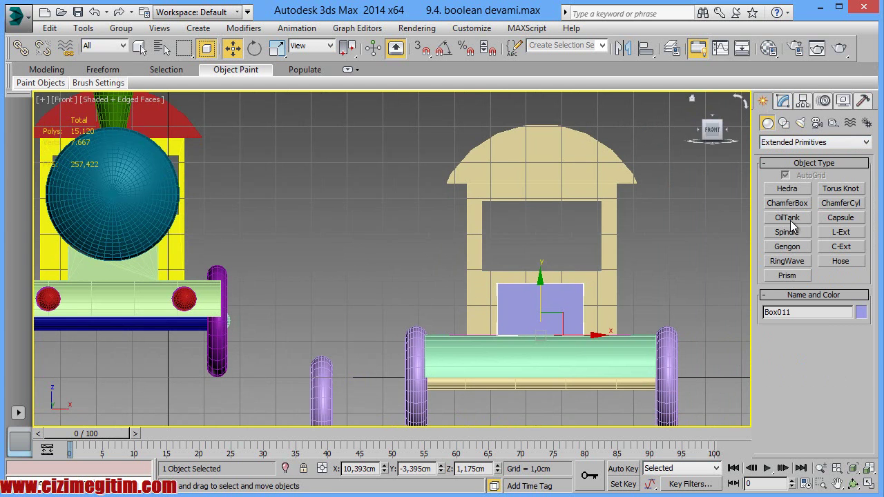
left_click(790, 219)
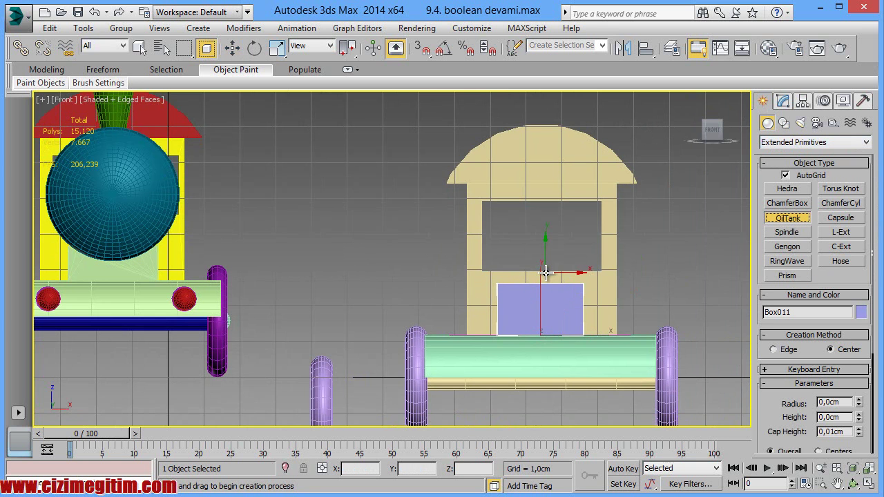
key("s")
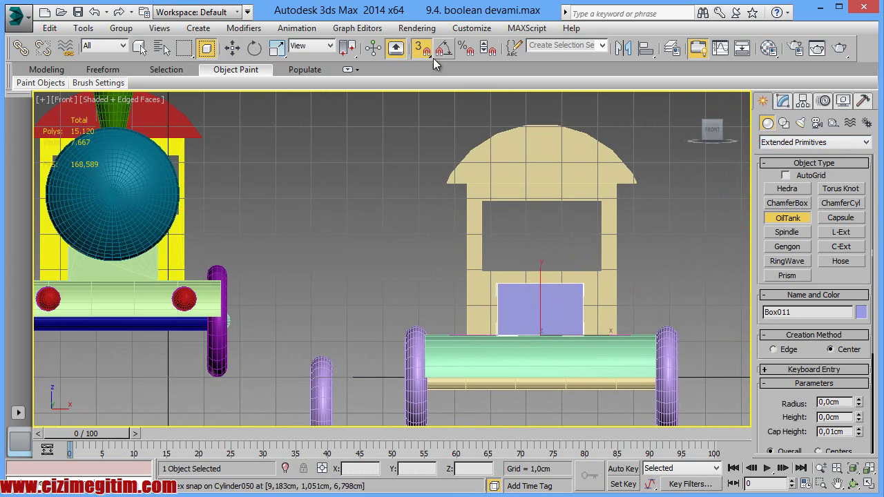
right_click(422, 48)
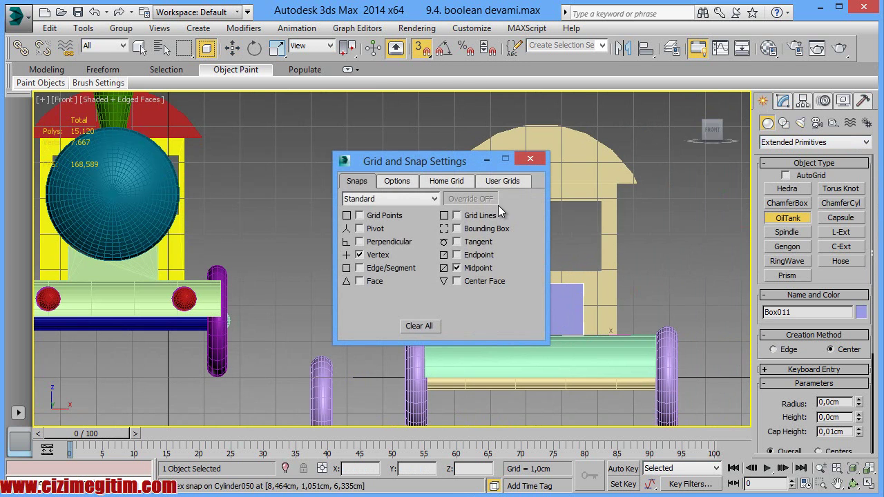
left_click(530, 159)
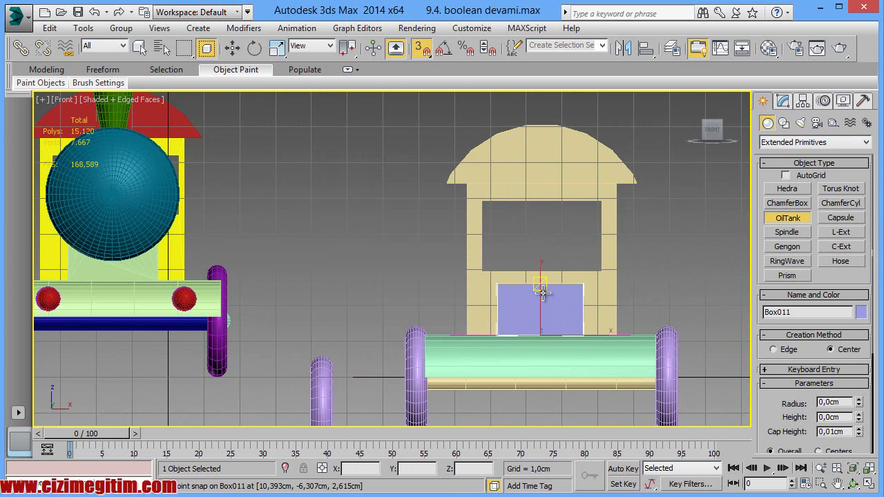
Draw a small oil tank (radius 1,199cm, height 1,599cm) on the lavender box's front end.
left_click_drag(543, 292, 572, 287)
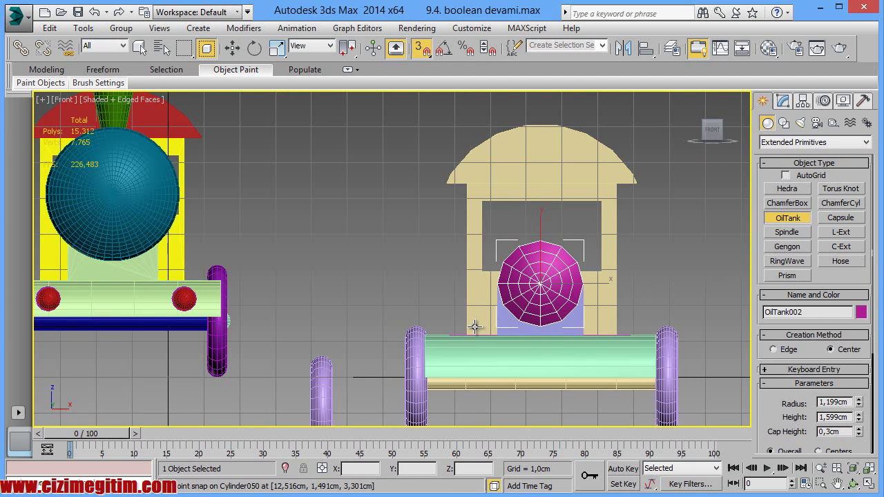
left_click(417, 275)
key("w")
middle_click_drag(439, 296, 351, 271)
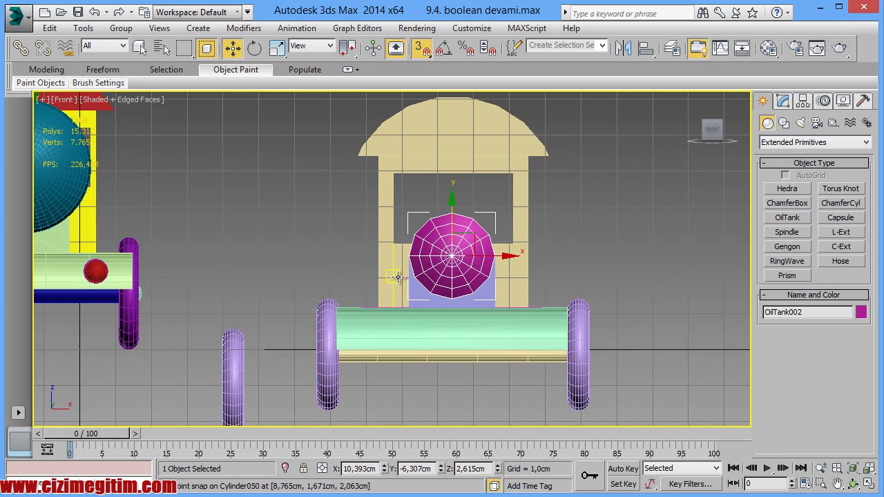
key("t")
scroll(529, 295, "down", 2)
scroll(472, 321, "up", 4)
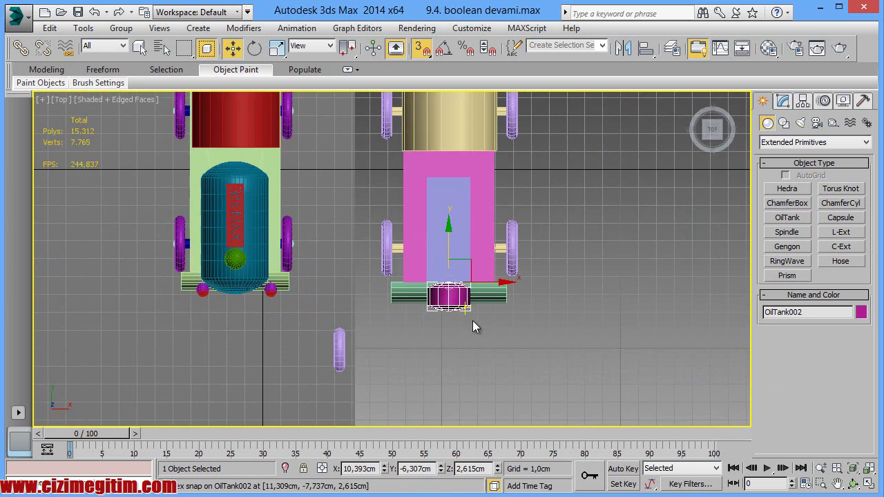
scroll(472, 320, "up", 3)
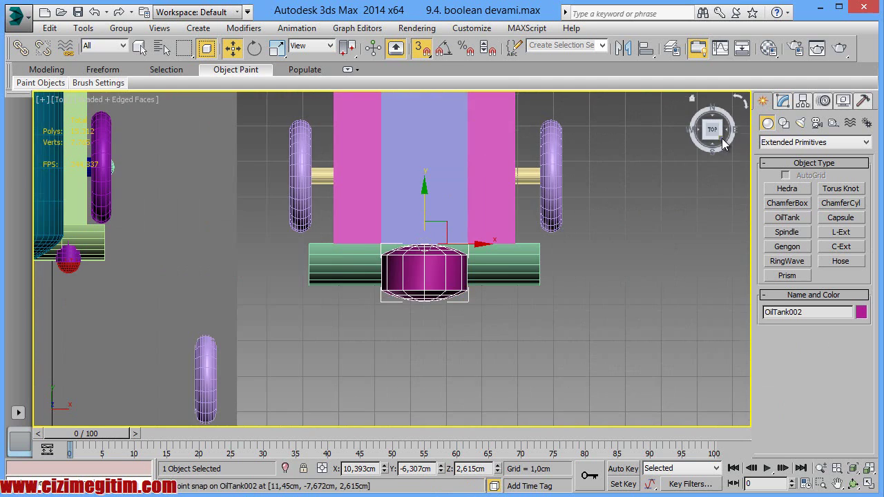
left_click_drag(723, 143, 468, 265)
scroll(484, 371, "up", 2)
scroll(537, 340, "up", 2)
scroll(402, 324, "up", 3)
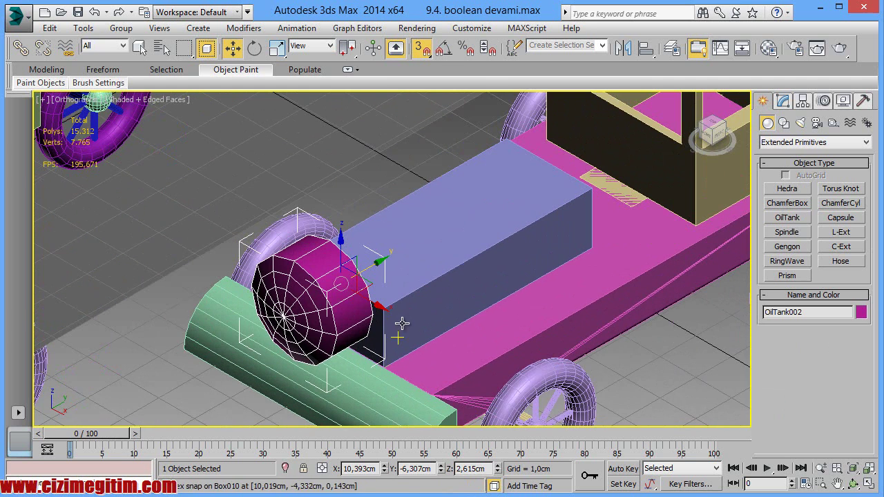
Enlarge the oil tank's radius, stretch its height, and round its caps and blend edges.
left_click(781, 104)
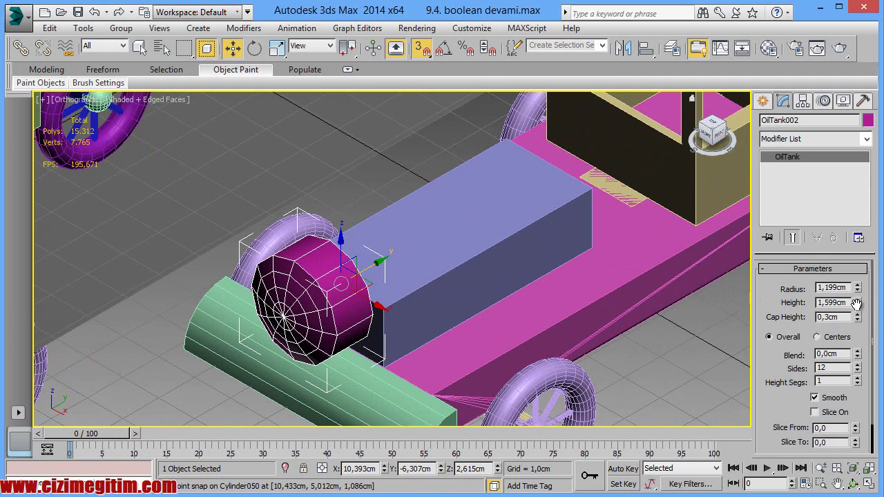
left_click_drag(858, 290, 859, 234)
mouse_move(859, 304)
left_mouse_down()
mouse_move(836, 70)
mouse_move(838, 91)
left_mouse_up()
mouse_move(857, 317)
left_mouse_down()
mouse_move(853, 200)
mouse_move(854, 208)
left_mouse_up()
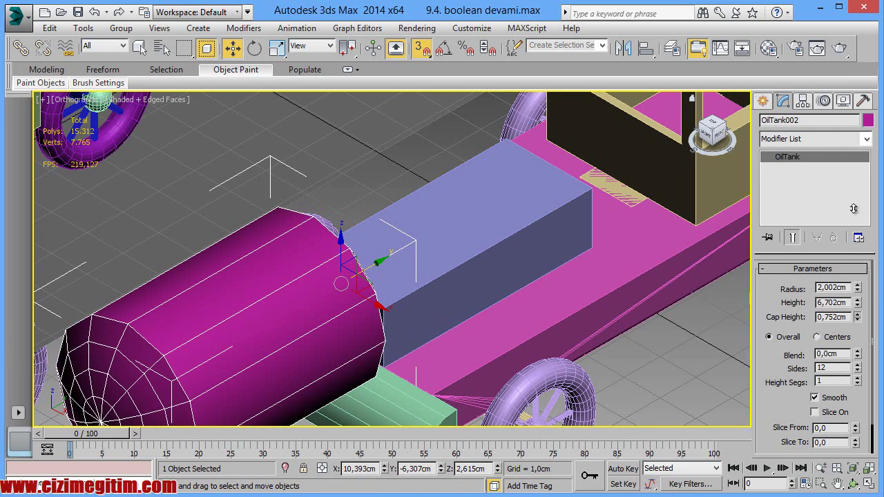
left_click_drag(857, 355, 827, 237)
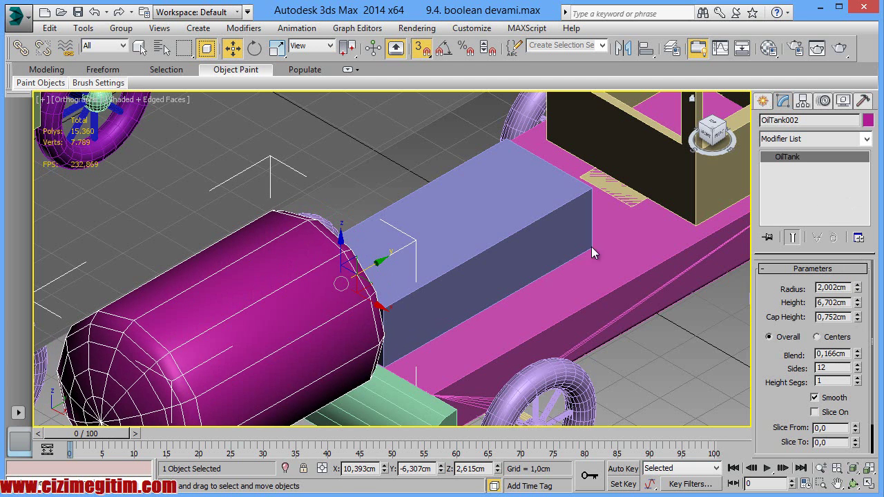
Give the tank 24 sides, turn off snapping, and raise it above the box.
key("z")
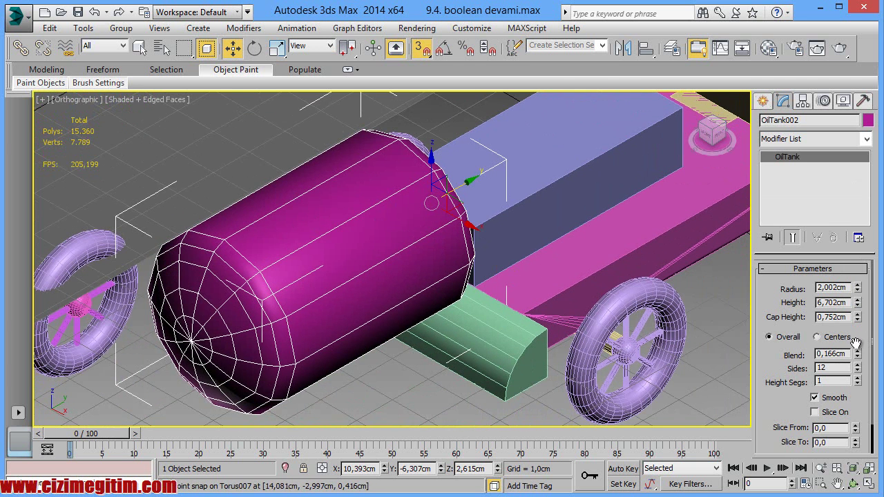
middle_click_drag(468, 309, 473, 325)
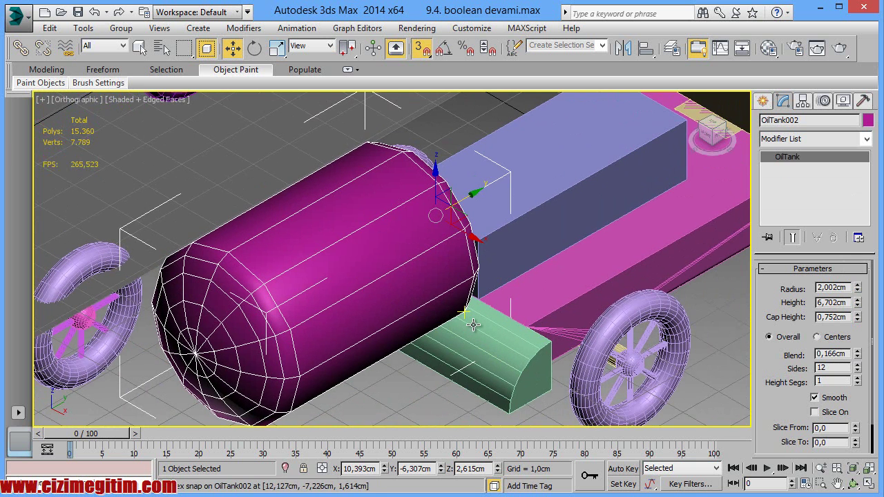
key("f")
scroll(450, 263, "up", 2)
scroll(449, 262, "up", 2)
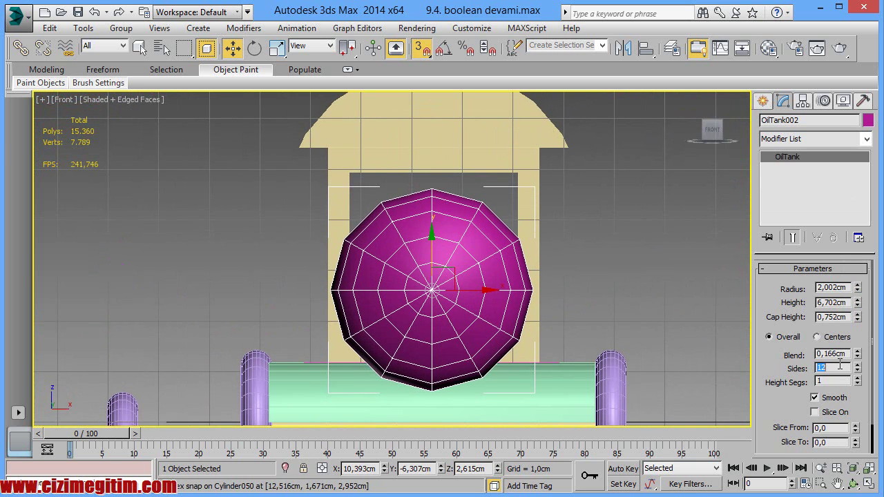
type("24")
key("Return")
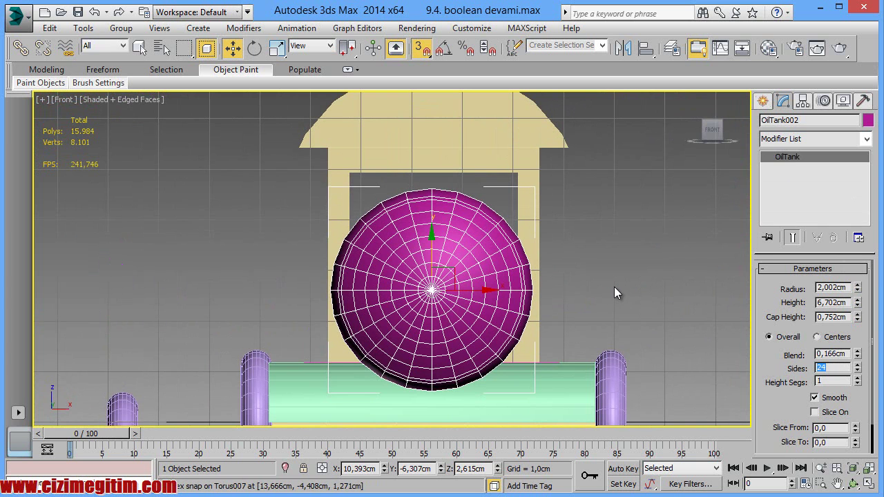
right_click(638, 269)
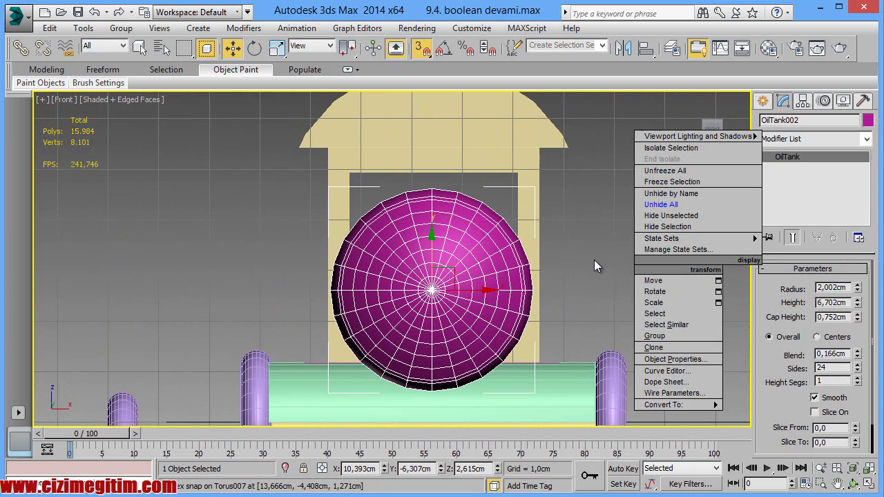
key("s")
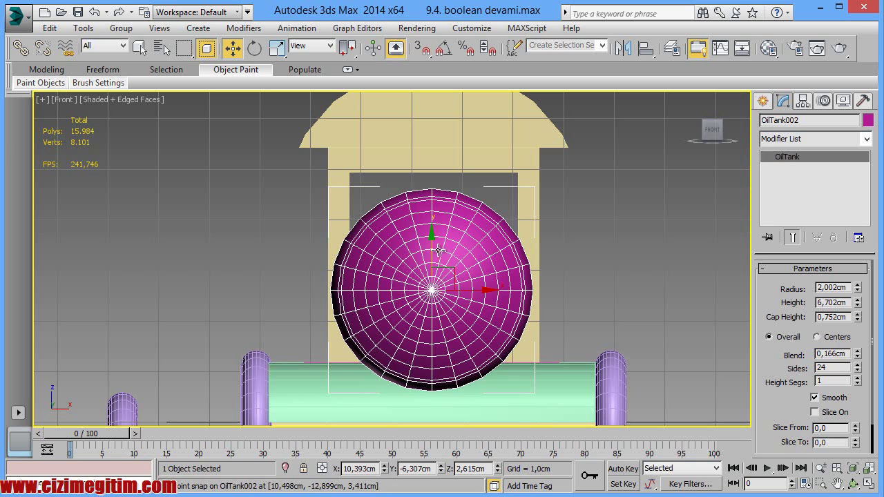
left_click_drag(431, 244, 445, 176)
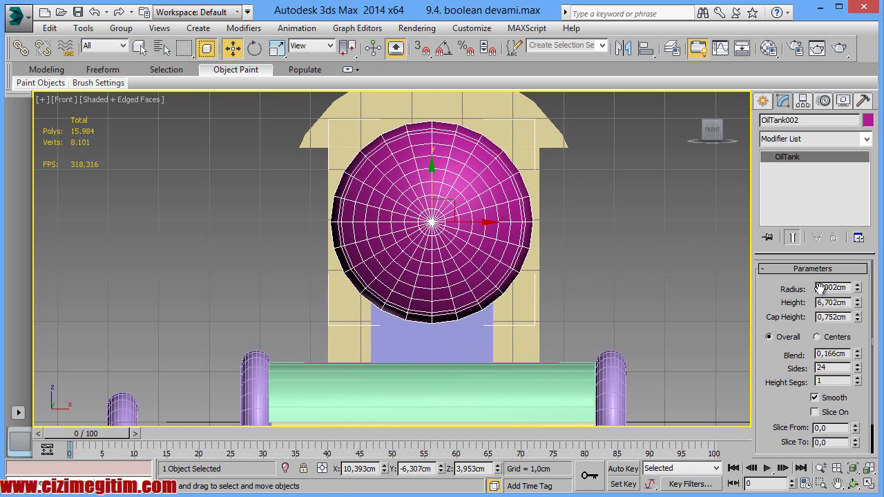
Set the tank radius to 2,162cm, lengthen it to about 7,171cm, and slide it over the box.
left_click_drag(857, 289, 858, 280)
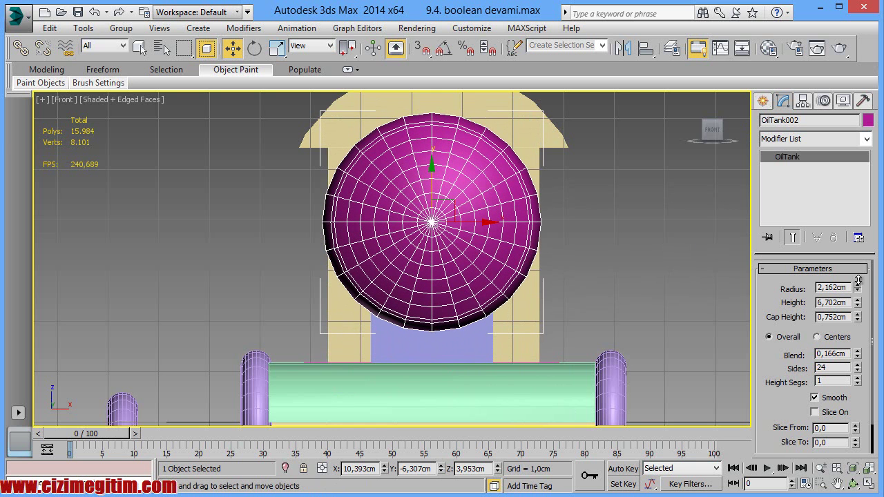
left_click(854, 483)
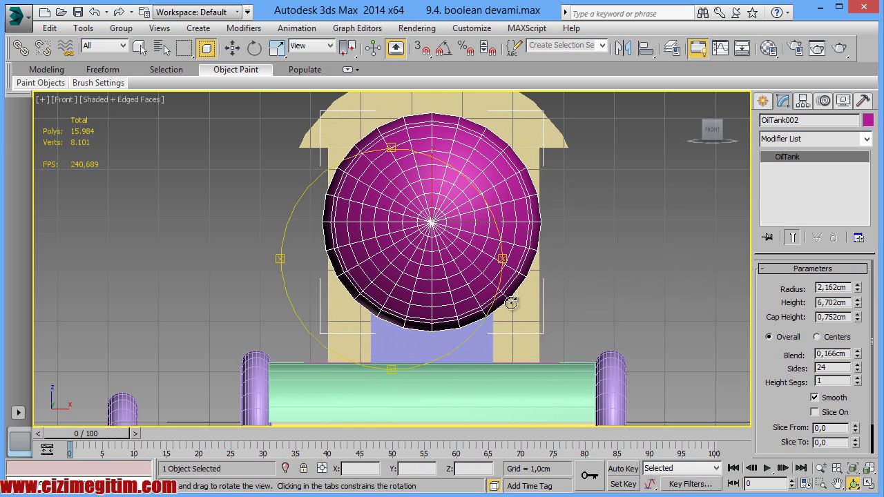
left_click_drag(450, 263, 349, 260)
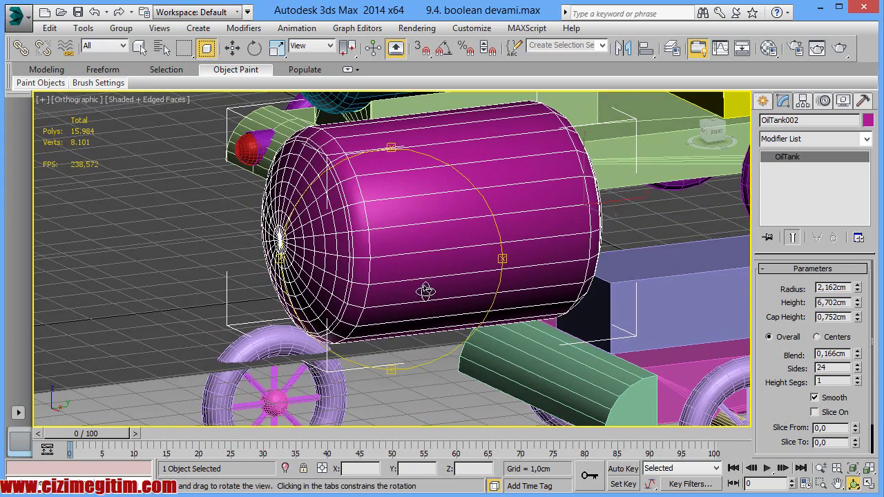
right_click(349, 271)
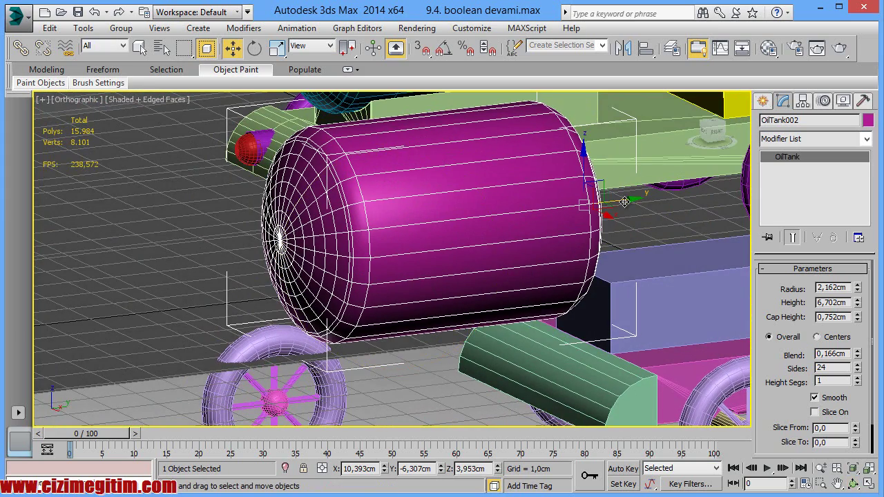
middle_click_drag(624, 201, 408, 260, "alt")
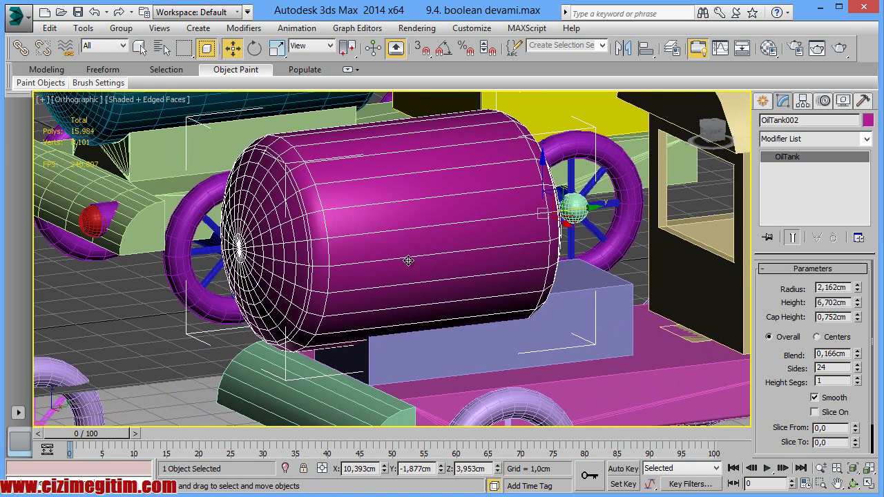
left_click_drag(591, 207, 671, 212)
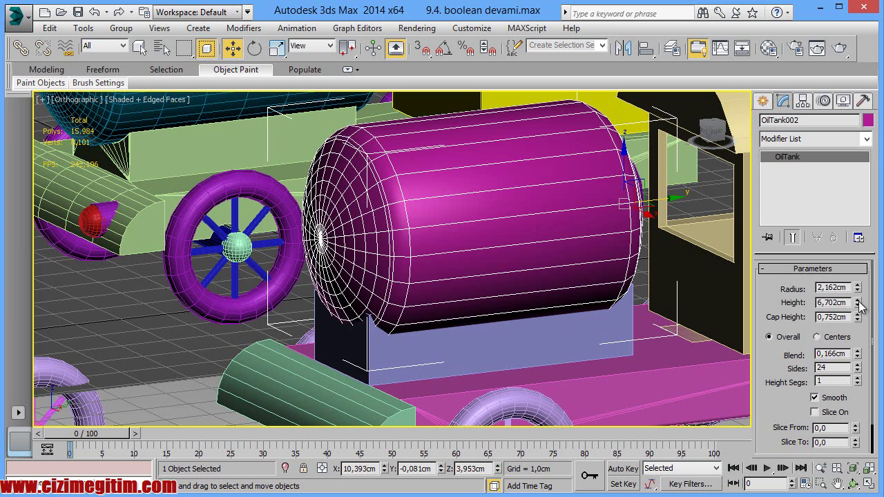
left_click_drag(860, 306, 859, 296)
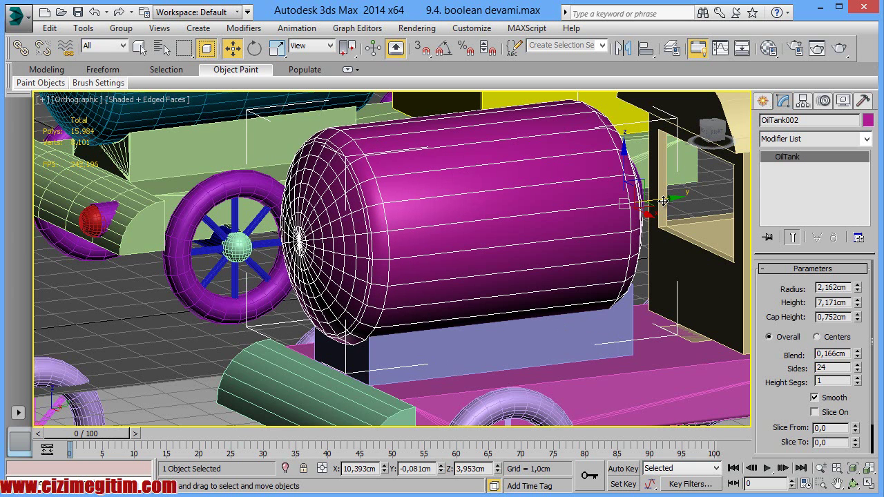
left_click_drag(664, 201, 671, 200)
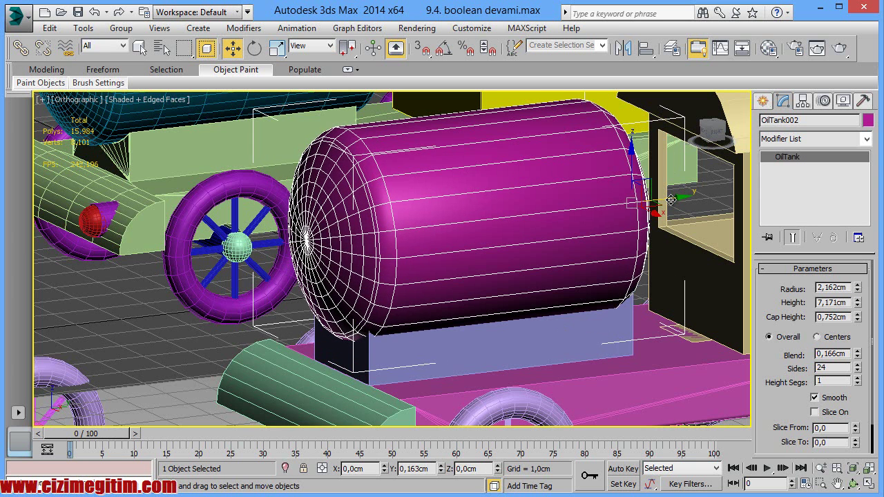
left_click(588, 335)
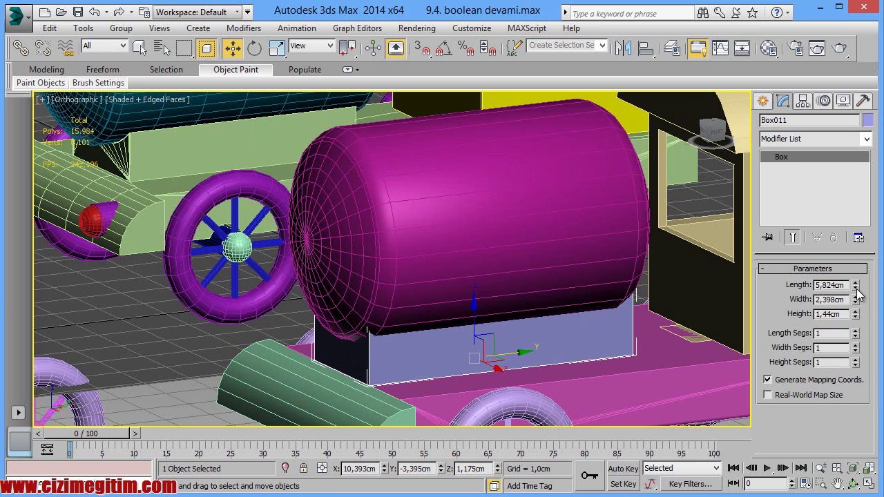
Shorten Box011 to 5,3cm length, then lengthen OilTank002 to 7,601cm and recentre it.
left_click_drag(857, 293, 860, 299)
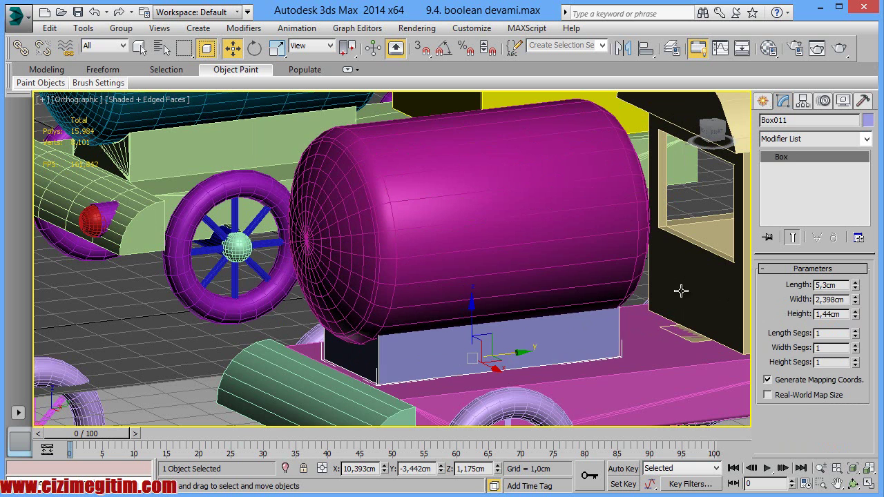
key("ctrl+z")
left_click_drag(859, 304, 857, 296)
left_click_drag(681, 201, 688, 200)
left_click(854, 486)
mouse_move(364, 257)
left_mouse_down()
mouse_move(490, 287)
mouse_move(523, 263)
mouse_move(351, 256)
mouse_move(493, 259)
mouse_move(500, 268)
mouse_move(503, 256)
mouse_move(438, 280)
mouse_move(373, 247)
mouse_move(433, 257)
left_mouse_up()
key("w")
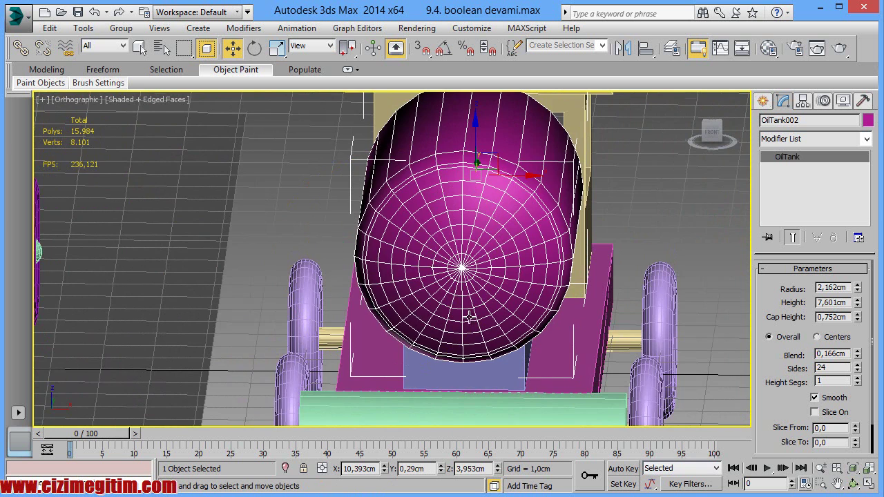
key("f")
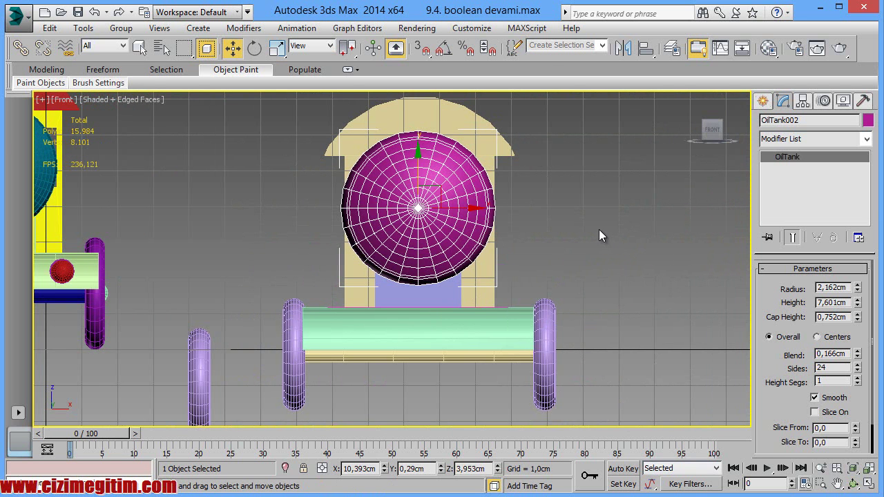
Clone the oil tank as an instance (OilTank003) and select the box beneath it.
right_click(447, 210)
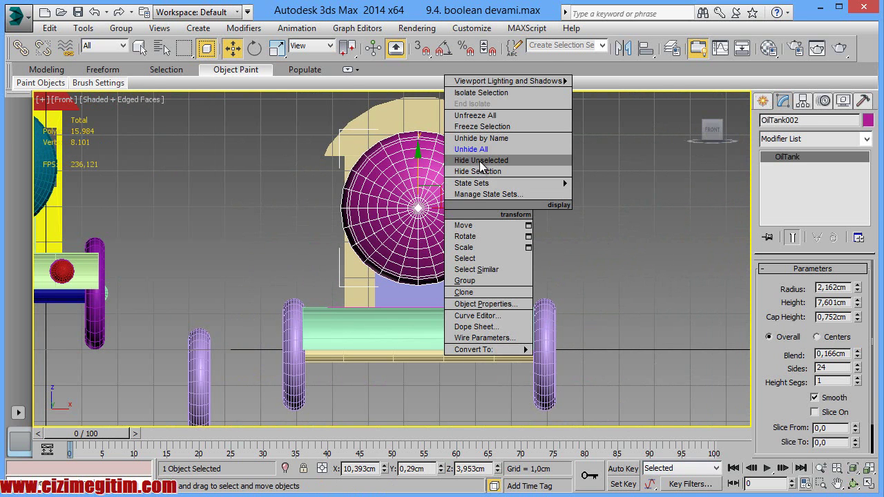
left_click(466, 292)
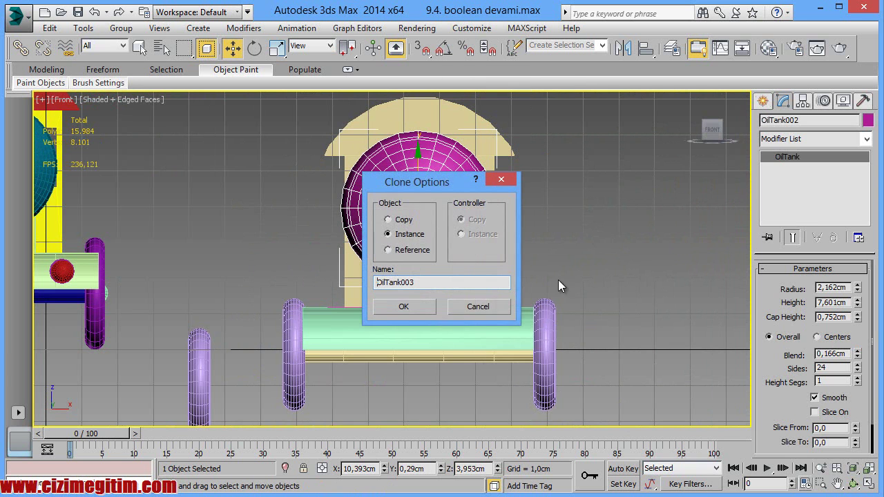
left_click(405, 305)
left_click(648, 237)
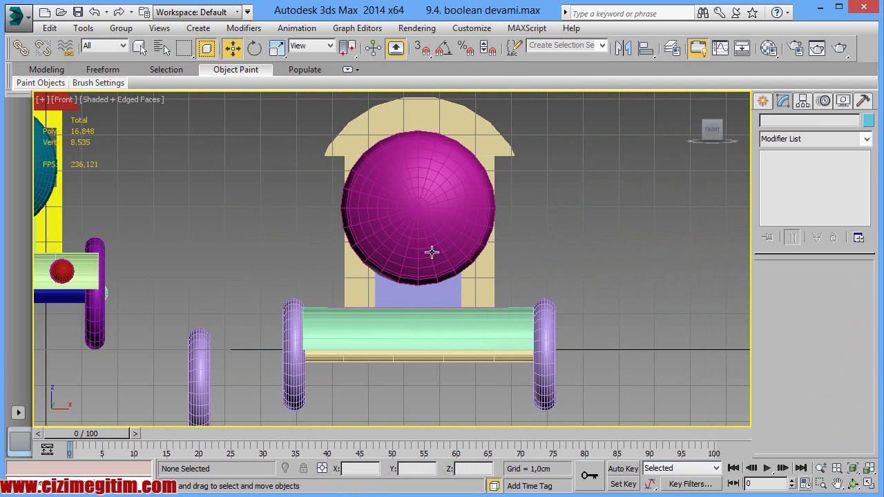
left_click(415, 294)
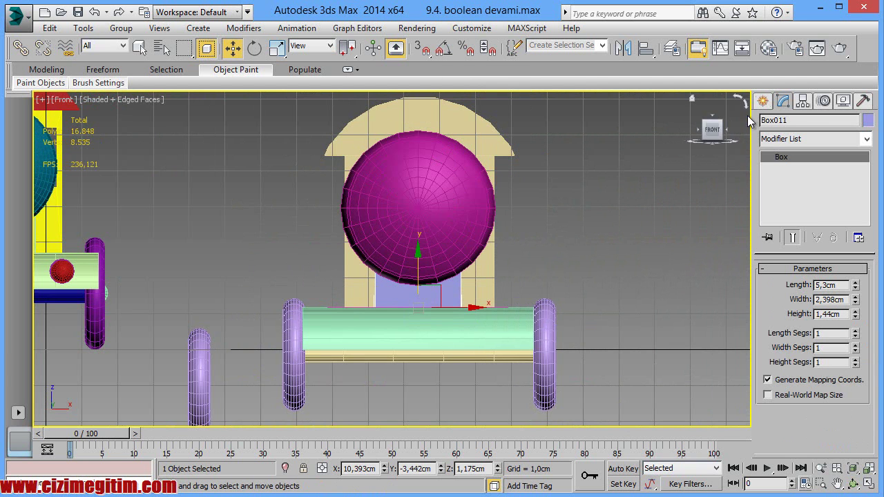
Make Box011 a ProBoolean Subtraction with the tank copy as the cutter, viewed in wireframe.
left_click(763, 101)
left_click(787, 142)
left_click(797, 176)
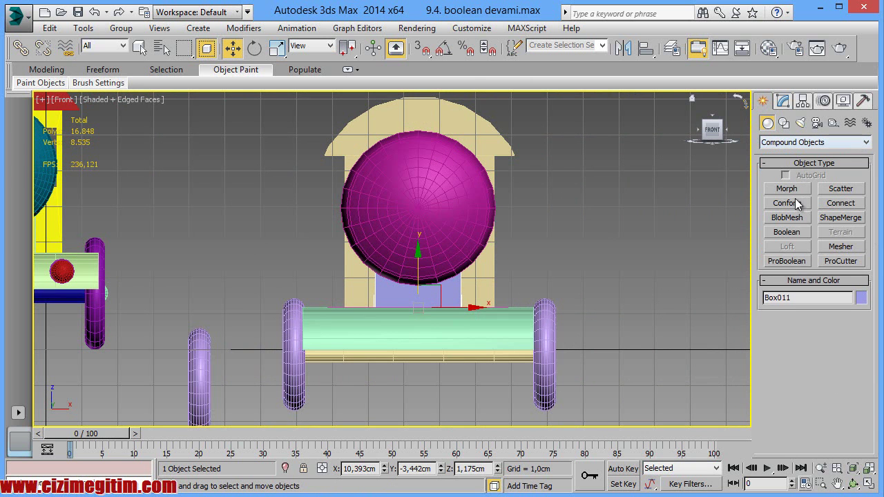
left_click(787, 261)
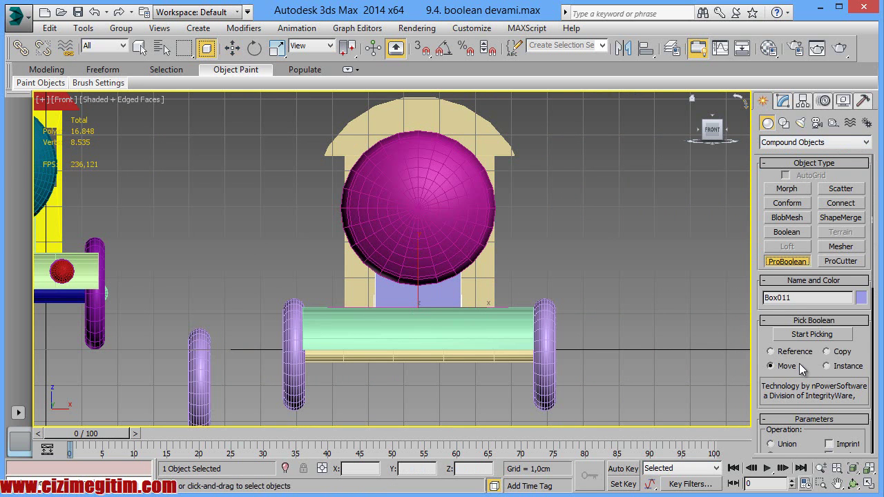
scroll(799, 364, "down", 3)
scroll(796, 408, "down", 1)
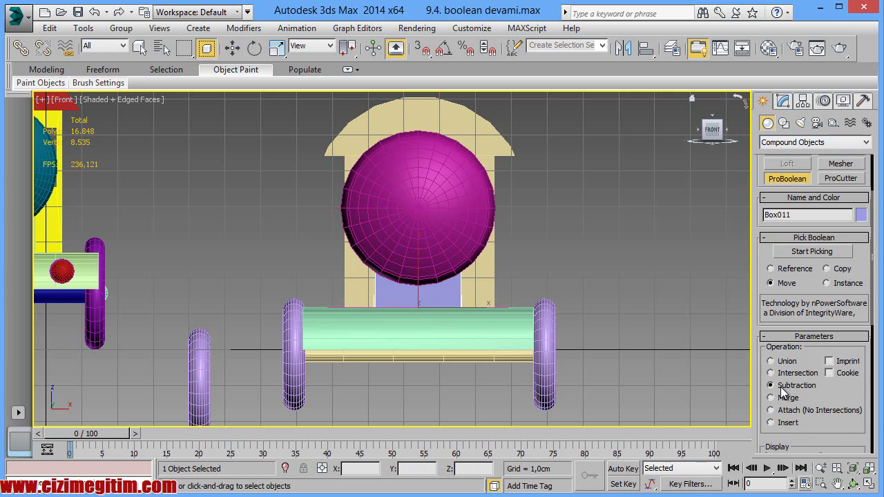
left_click(814, 253)
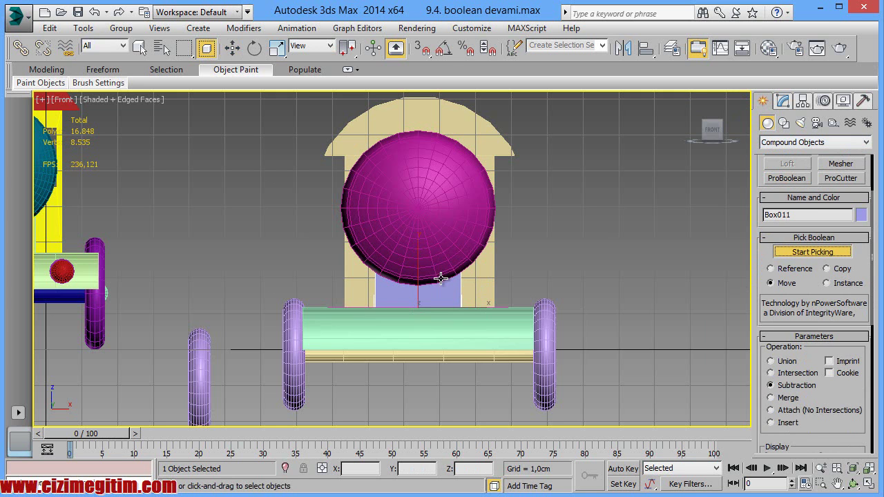
left_click(447, 246)
scroll(435, 235, "up", 1)
scroll(418, 236, "up", 2)
scroll(421, 238, "up", 2)
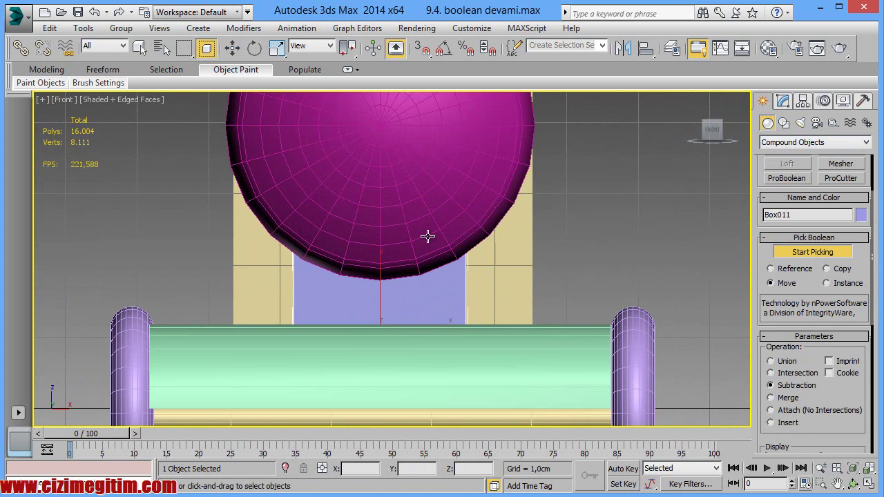
key("F3")
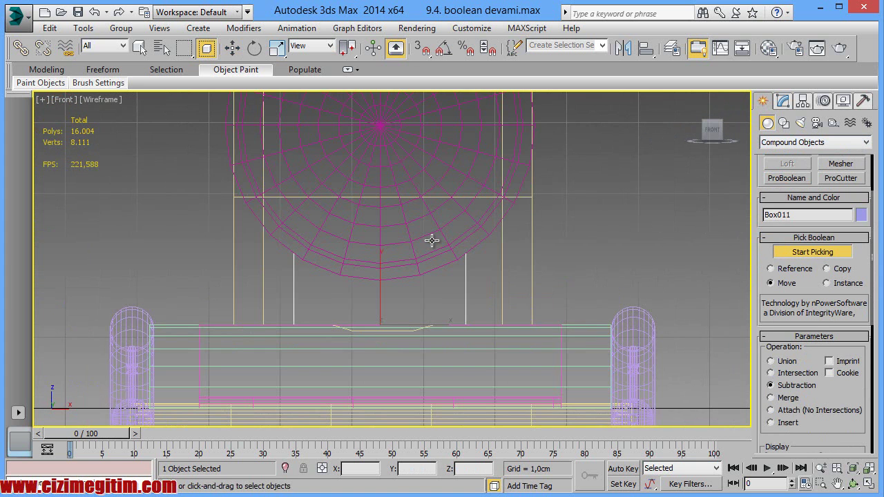
scroll(432, 241, "down", 3)
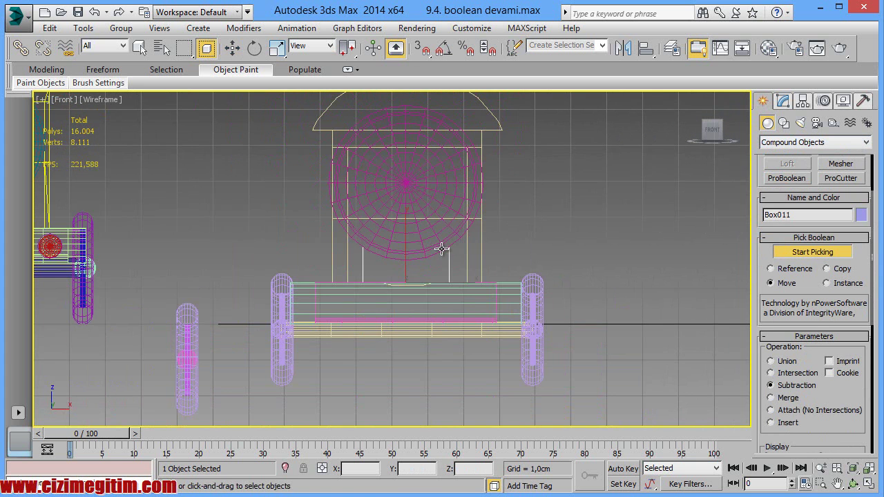
middle_click_drag(459, 267, 420, 281)
Orbit the view, restore shaded display, and look at the trains from the Top view.
key("w")
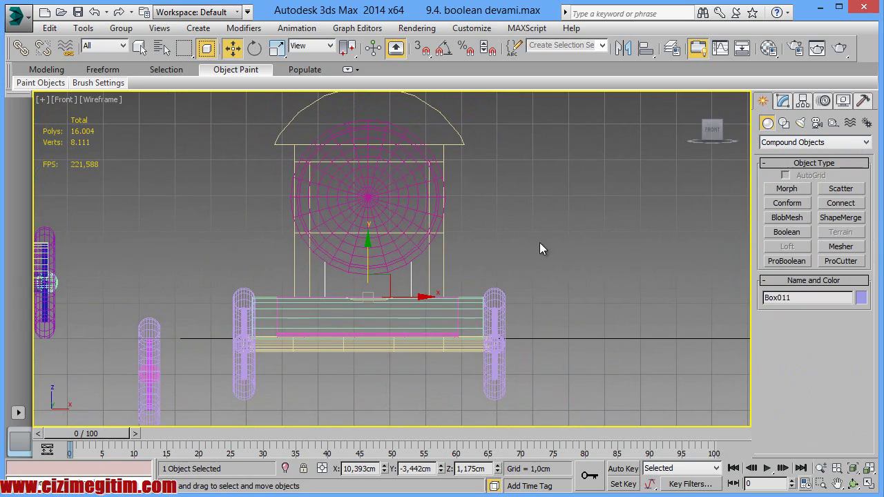
left_click(854, 486)
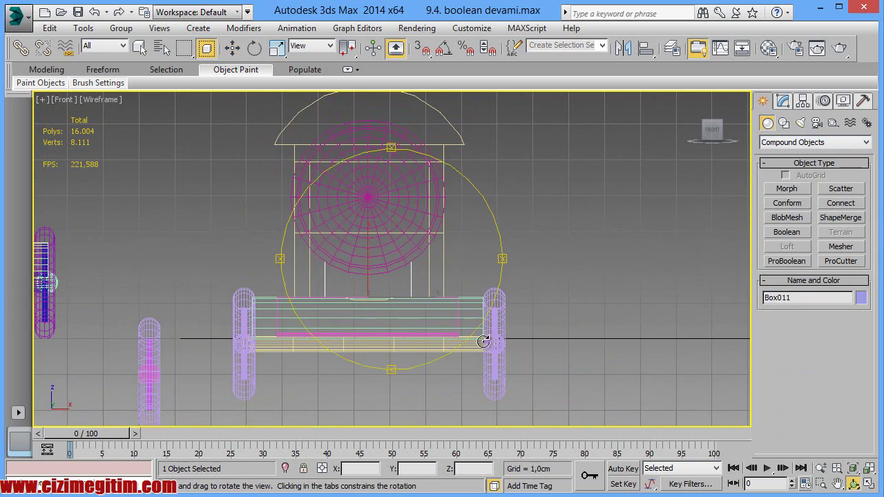
mouse_move(387, 260)
left_mouse_down()
mouse_move(449, 257)
mouse_move(431, 256)
left_mouse_up()
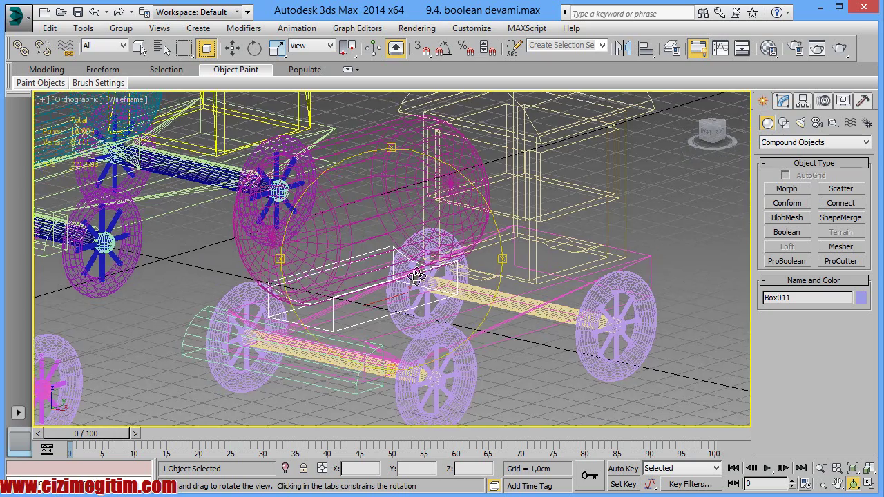
right_click(434, 271)
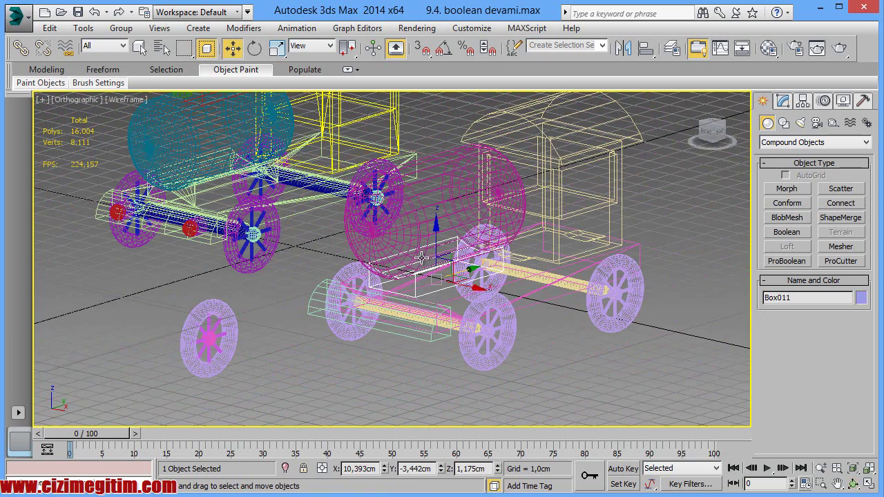
key("F3")
middle_click_drag(422, 256, 223, 132, "alt")
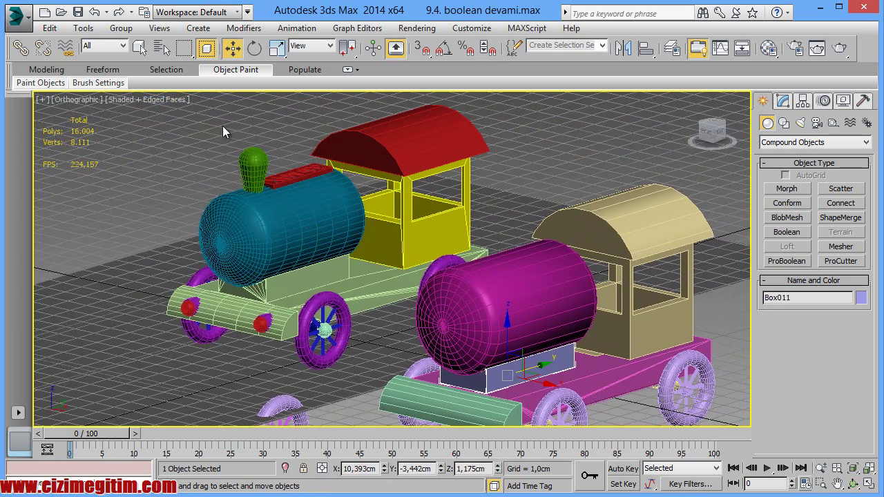
scroll(371, 253, "down", 3)
key("t")
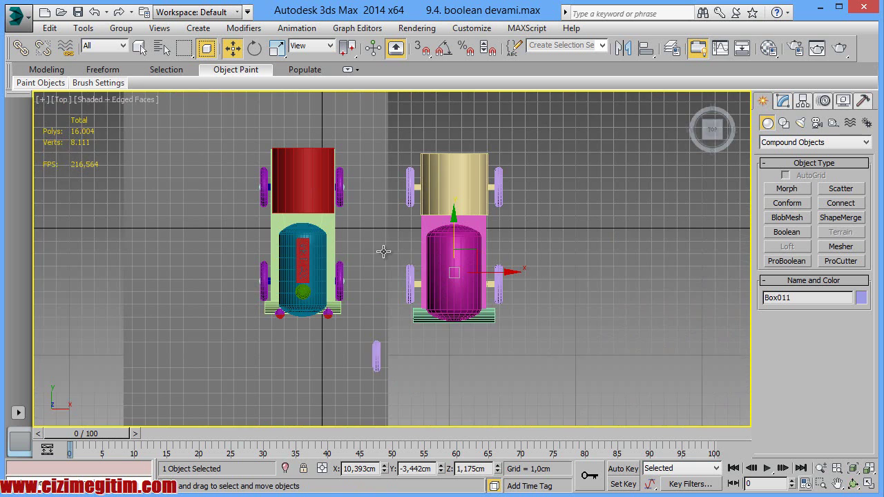
scroll(367, 273, "up", 2)
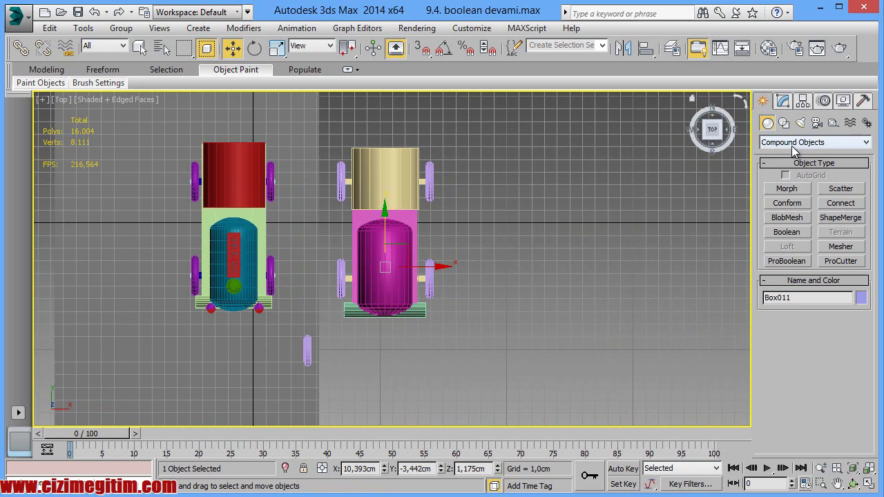
Begin a Standard Primitives cone to the right of the boiler.
left_click(856, 142)
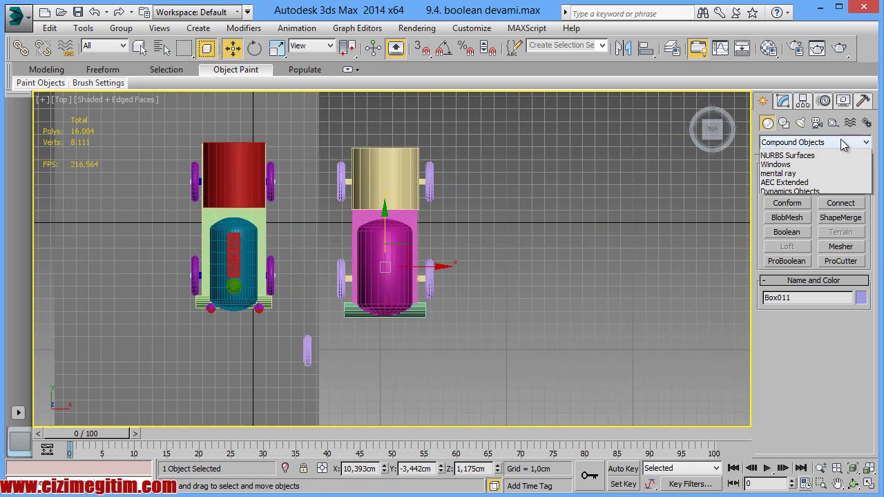
left_click(831, 154)
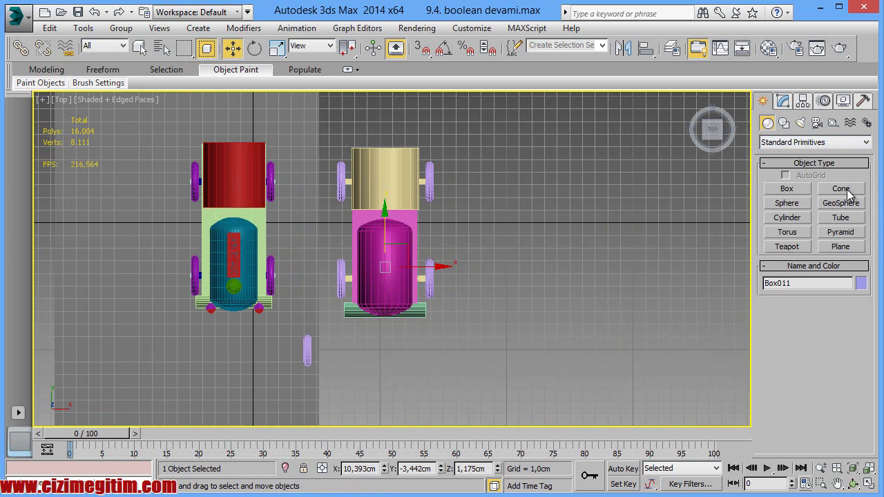
left_click(847, 192)
scroll(484, 265, "up", 1)
scroll(483, 255, "up", 2)
scroll(491, 247, "up", 1)
mouse_move(492, 248)
middle_mouse_down()
mouse_move(605, 265)
mouse_move(523, 268)
middle_mouse_up()
Finish the cone beside the tank with radii 0,245/0,6cm.
left_click(547, 269)
left_click_drag(548, 269, 548, 271)
left_click(560, 206)
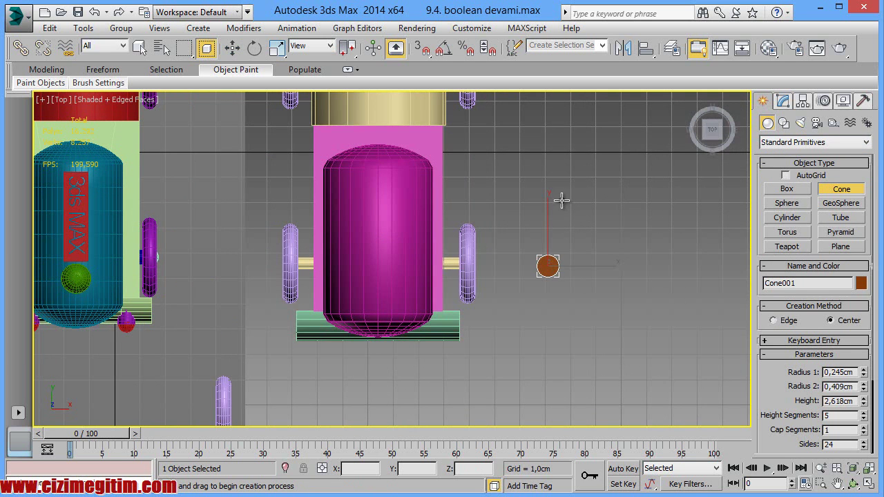
left_click(562, 198)
key("w")
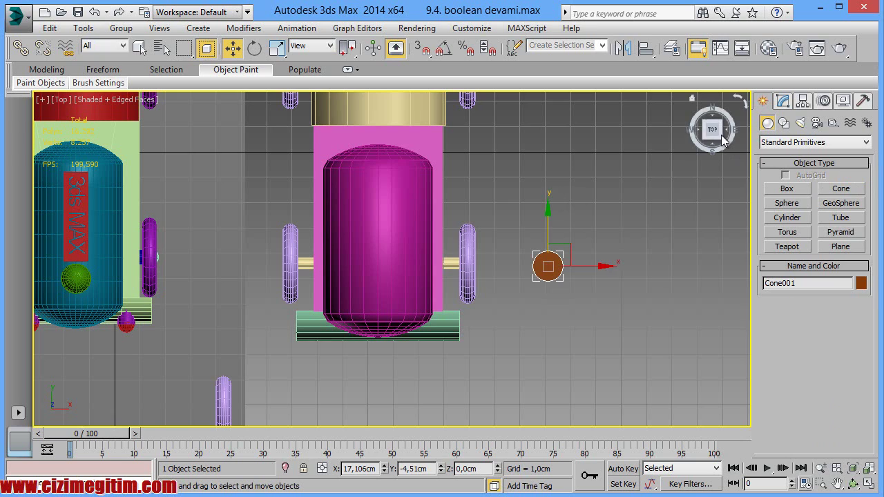
left_click(692, 100)
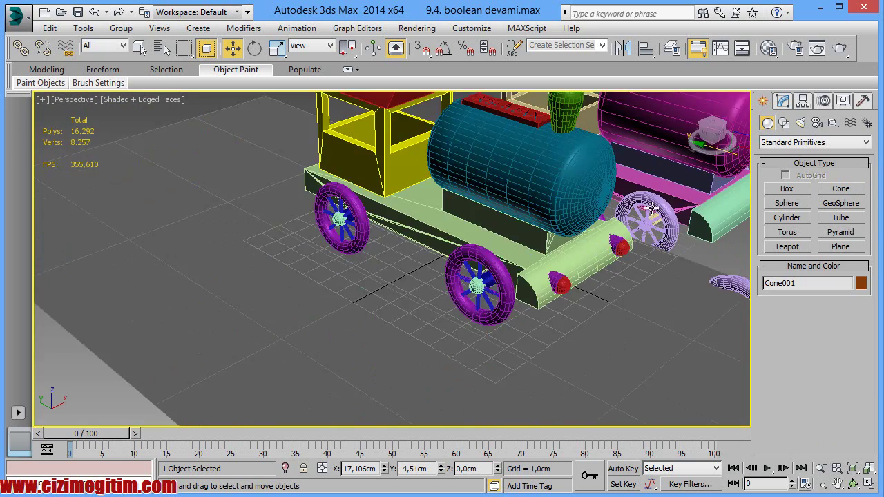
scroll(601, 199, "up", 4)
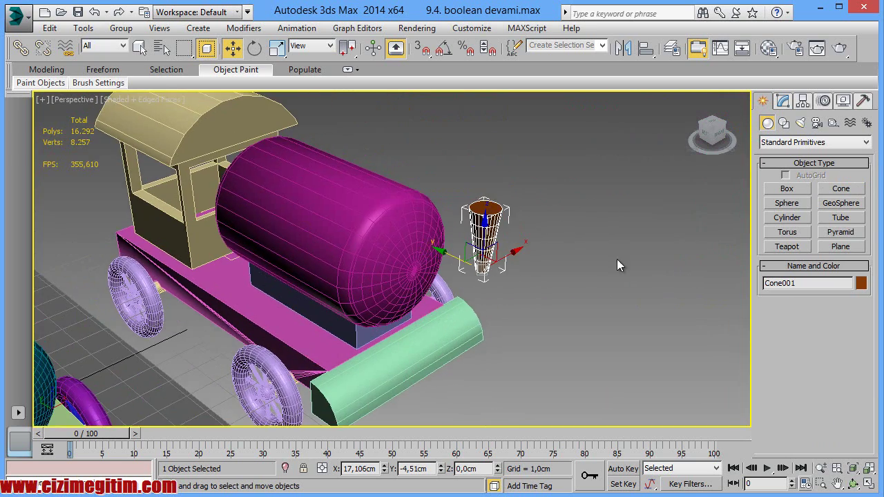
Lower Cone001's Height to about 1,466cm in the Modify panel.
left_click(783, 102)
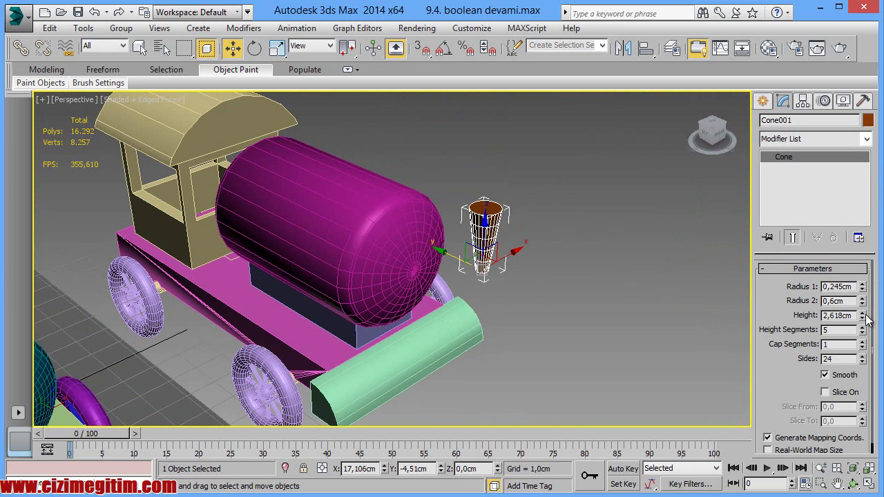
left_click_drag(862, 318, 862, 347)
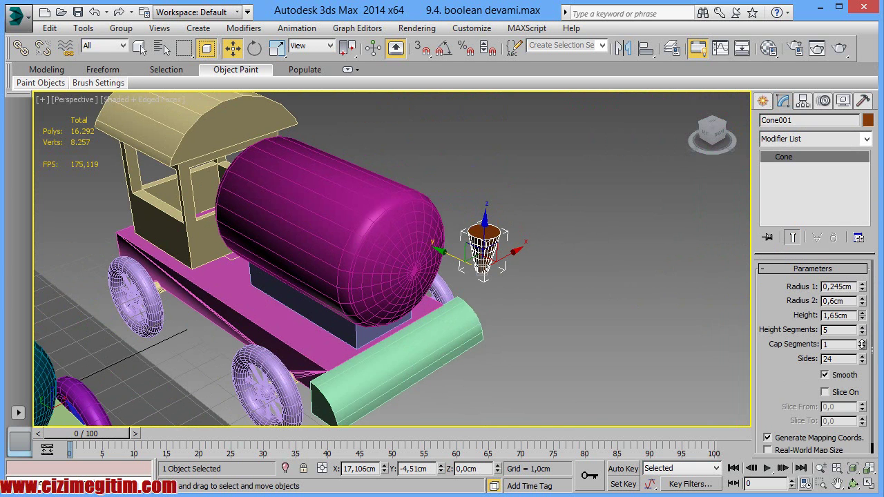
scroll(538, 302, "up", 2)
scroll(539, 302, "up", 2)
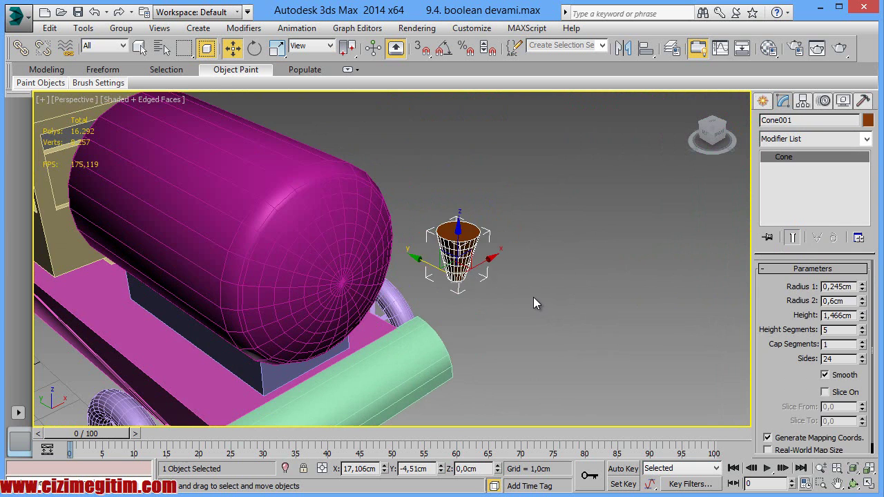
left_click(534, 297)
left_click(460, 253)
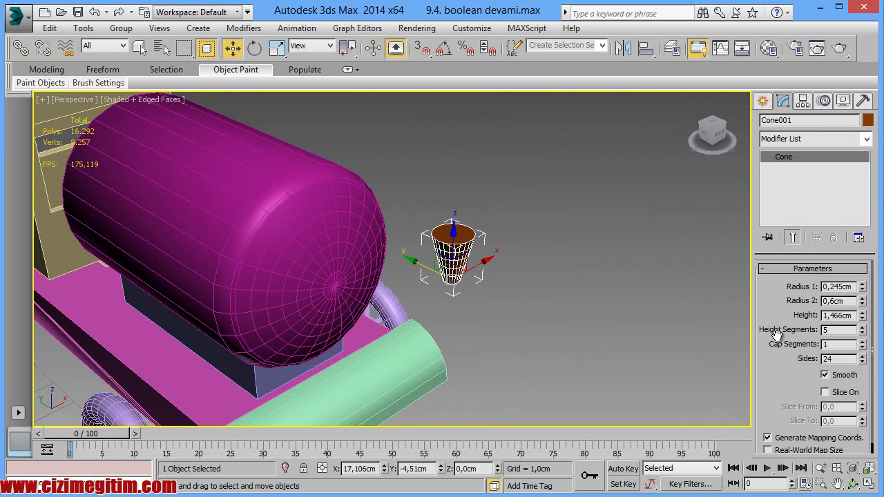
left_click(551, 326)
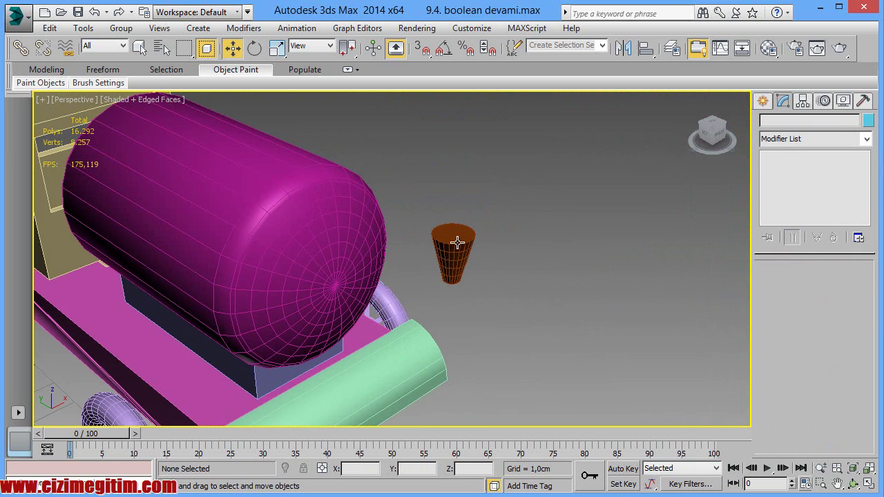
left_click(764, 102)
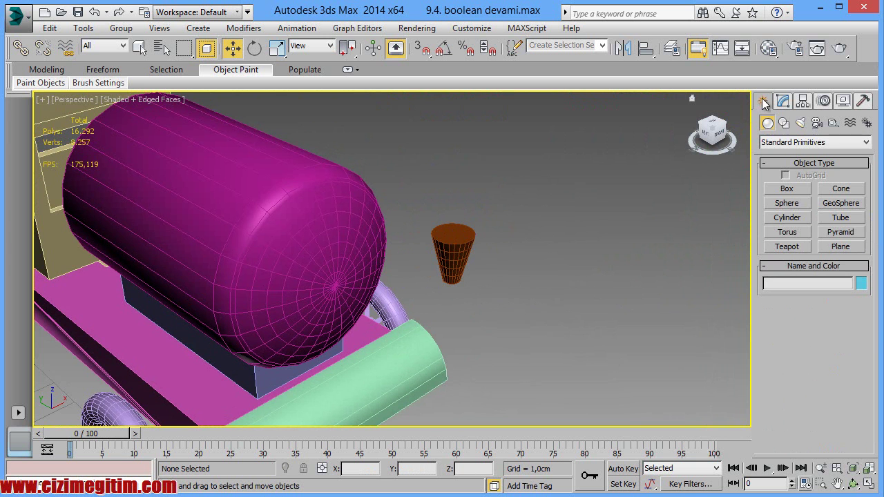
Start a Sphere and enable 3D snapping with Center Face added to the snap settings.
left_click(788, 203)
scroll(584, 252, "up", 1)
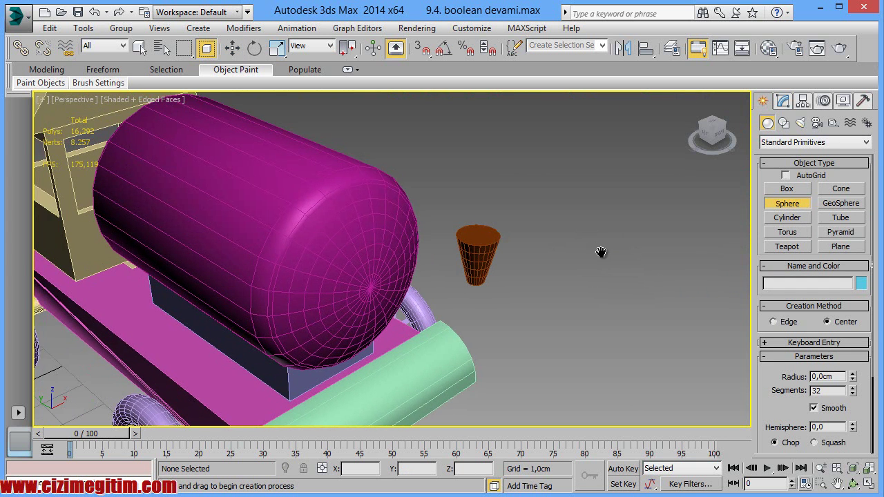
scroll(529, 235, "up", 1)
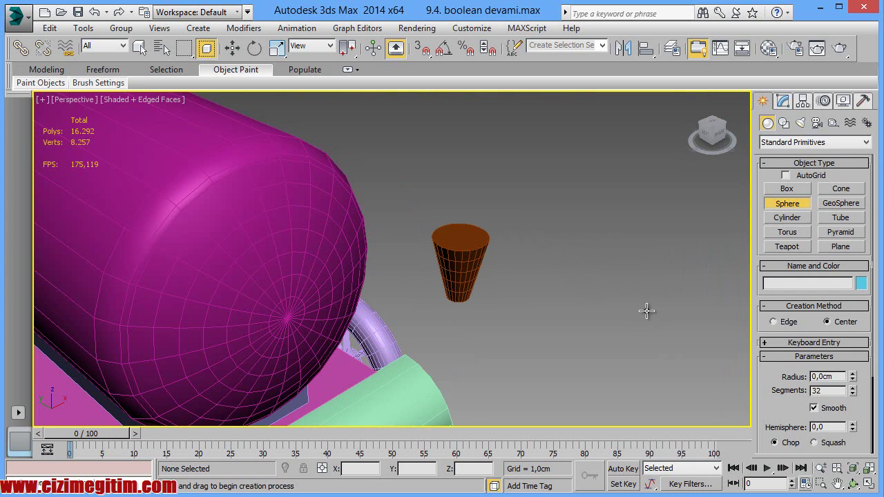
left_click(422, 47)
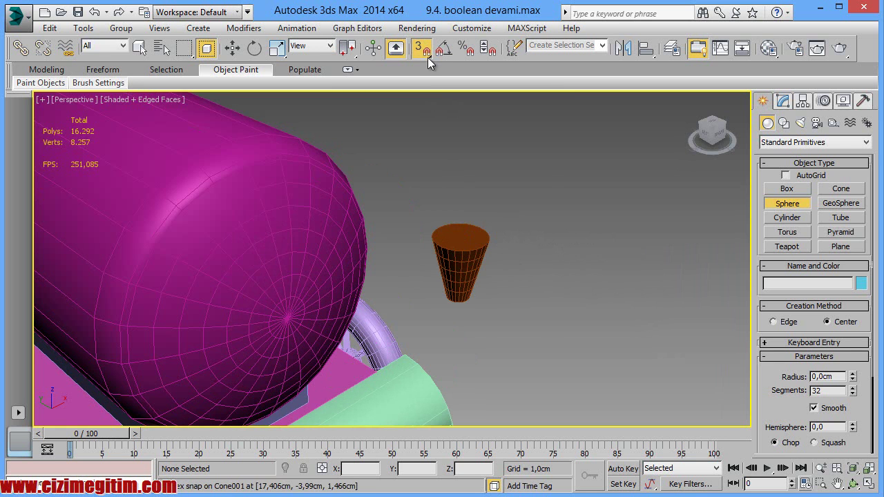
right_click(425, 51)
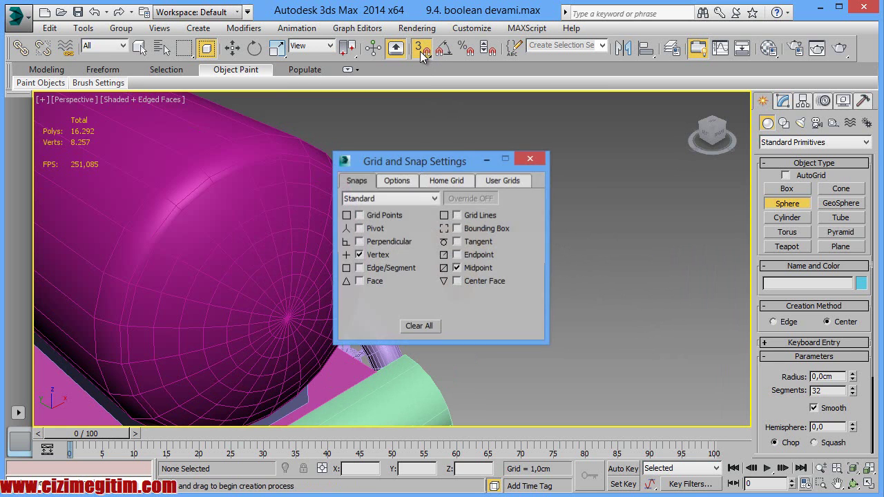
left_click(457, 281)
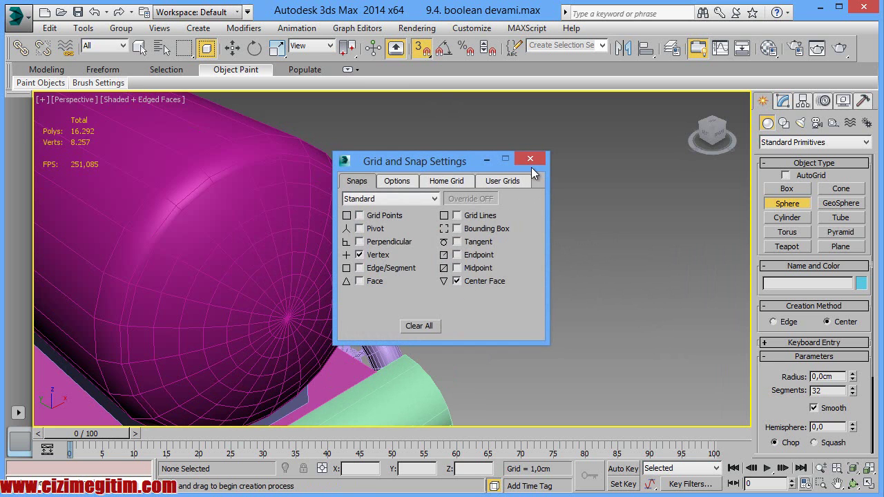
left_click(530, 159)
Draw a sphere snapped onto the face centre of the cone's top.
left_click_drag(461, 235, 482, 246)
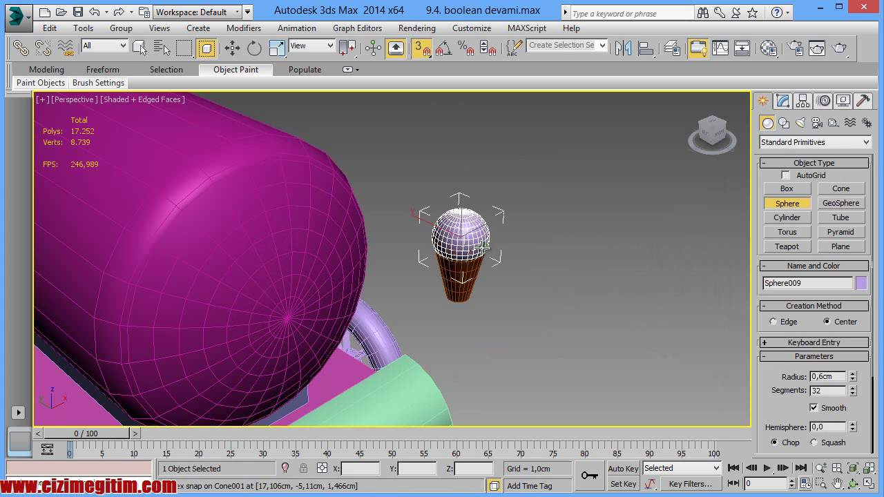
key("w")
key("z")
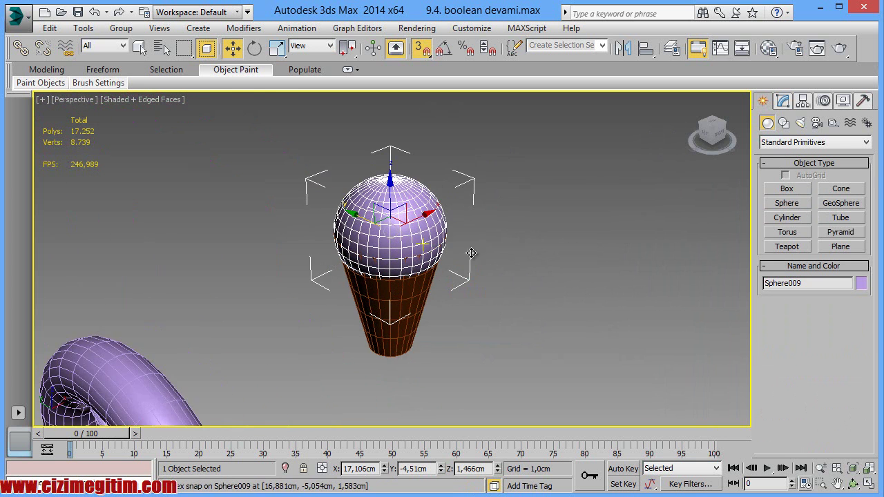
scroll(471, 253, "up", 2)
scroll(484, 256, "up", 1)
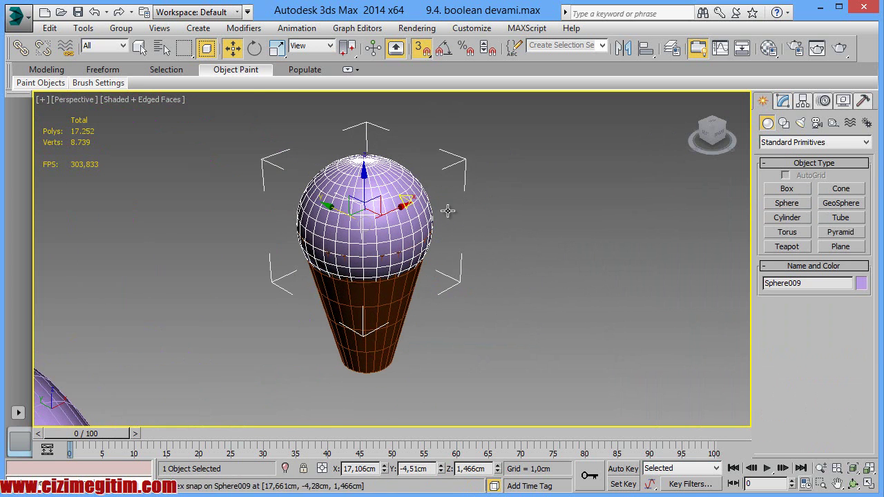
Reduce the sphere's radius to 0,576cm and set its segments to 24.
left_click(783, 101)
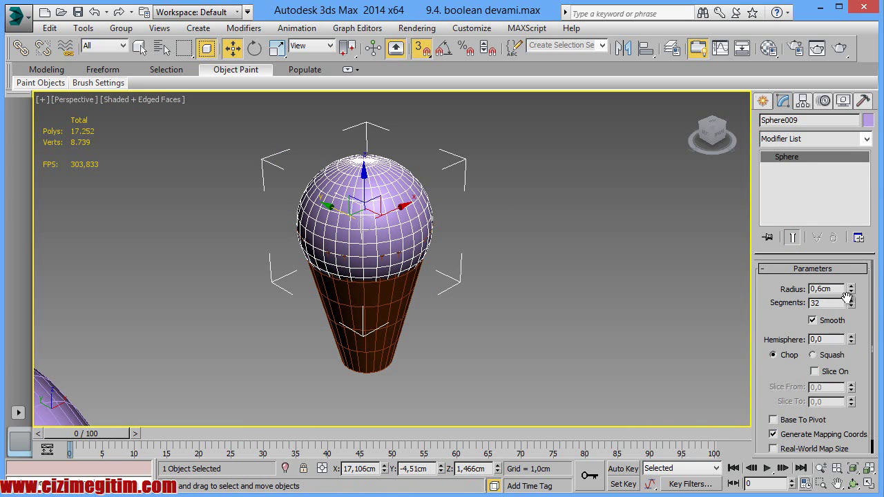
left_click(851, 293)
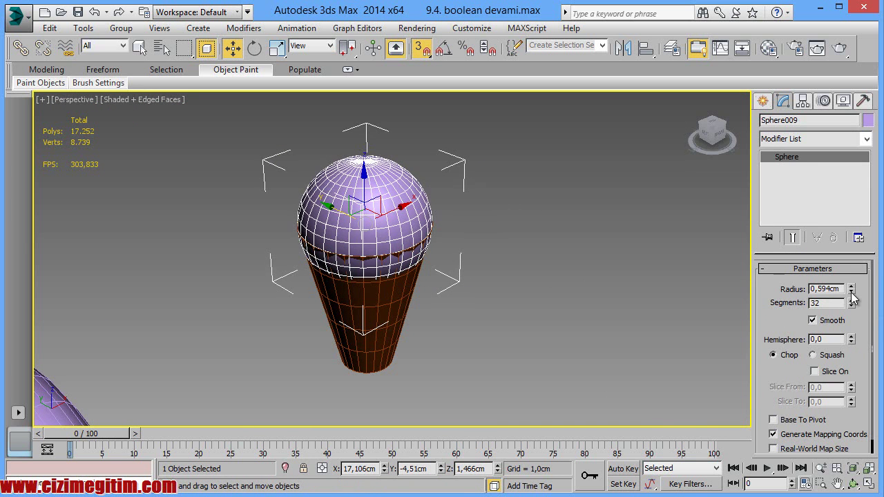
left_click(852, 293)
left_click(852, 293)
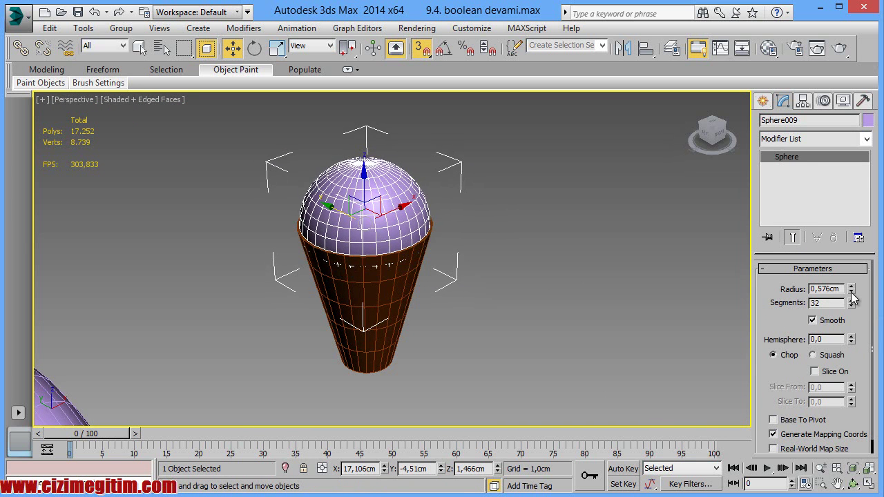
right_click(560, 274)
left_click(463, 276)
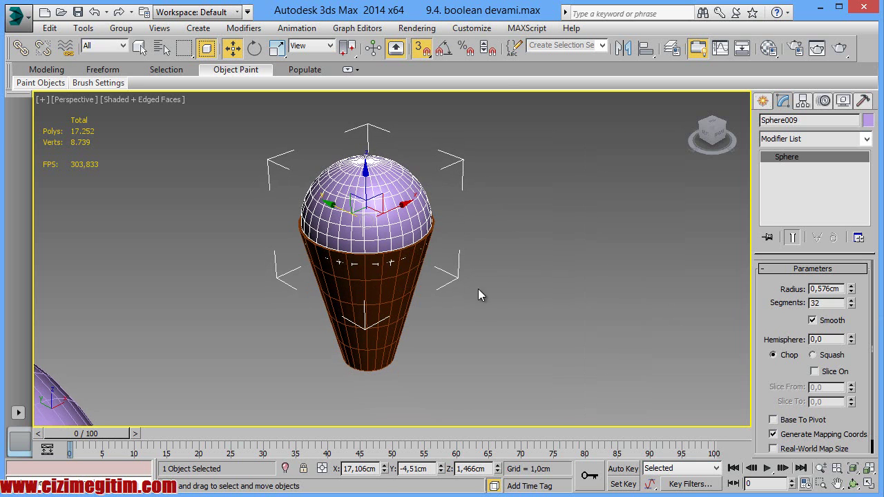
left_click(490, 293)
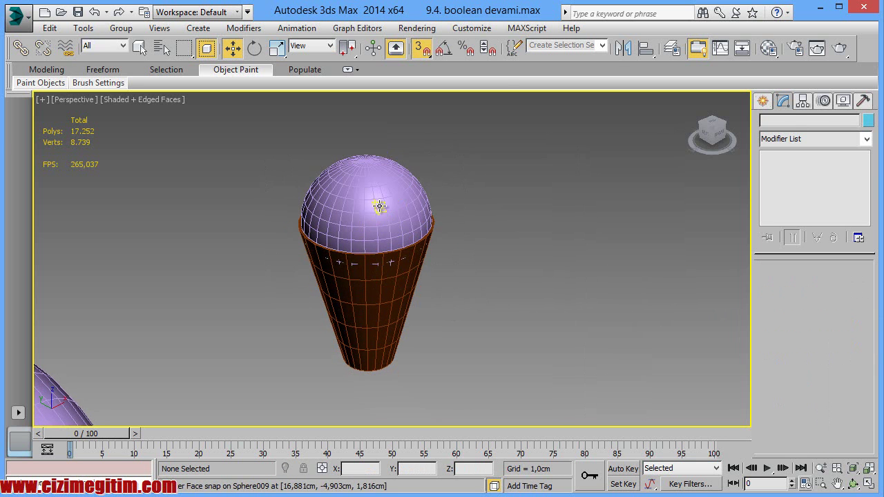
left_click(374, 229)
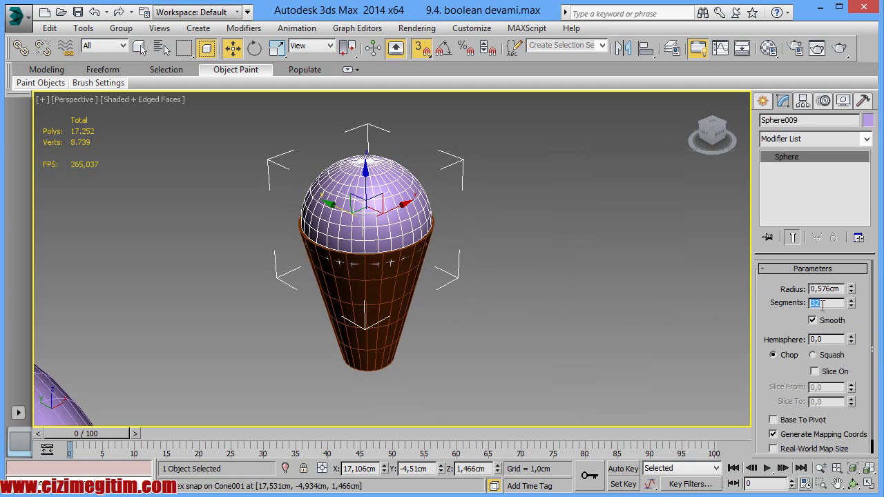
type("24")
key("Return")
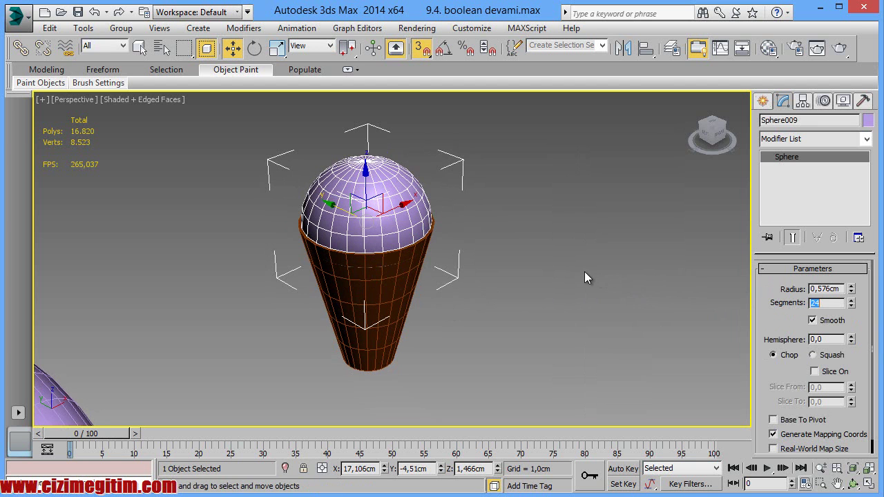
Fuse Sphere009 and Cone001 with a ProBoolean Union into one chimney.
left_click(763, 101)
left_click(794, 142)
left_click(795, 160)
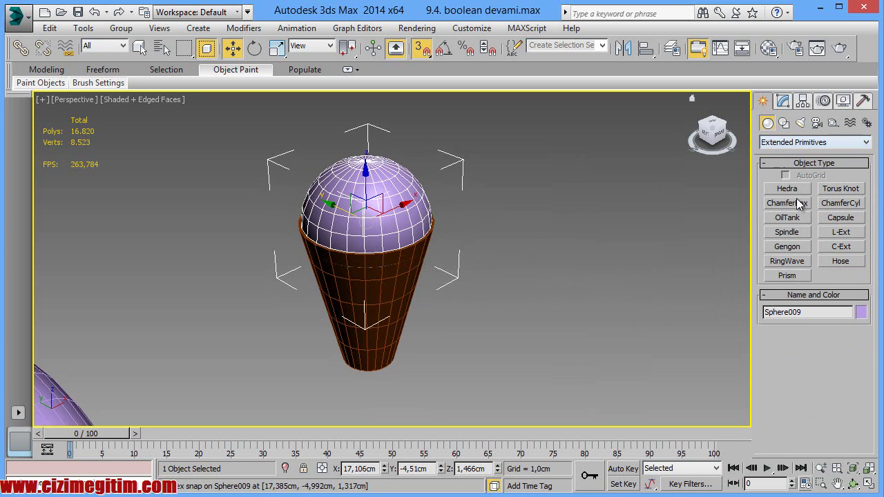
left_click(788, 142)
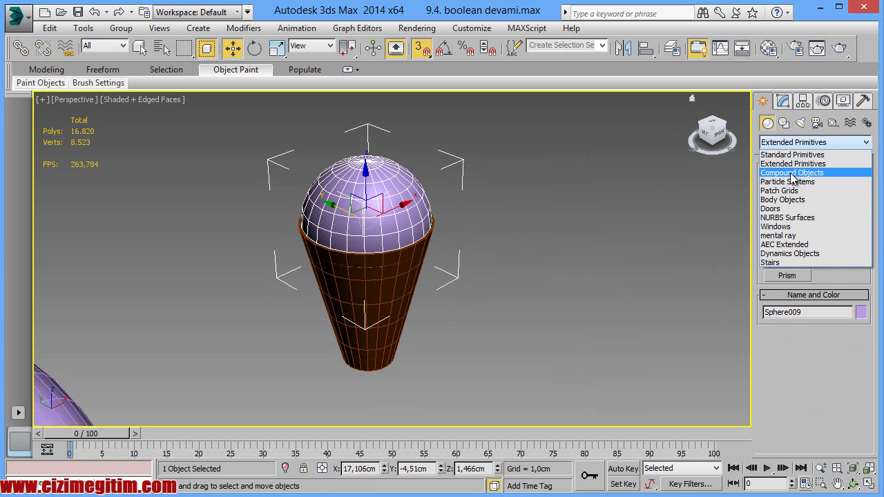
left_click(788, 168)
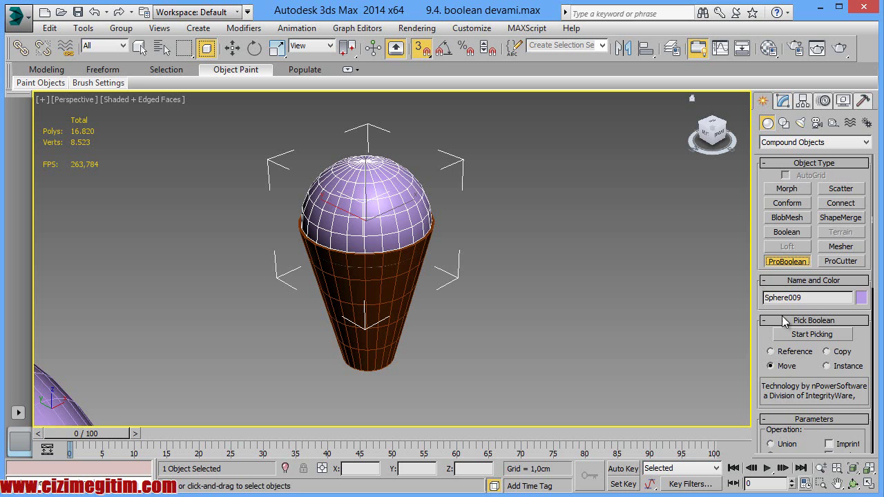
scroll(794, 345, "down", 5)
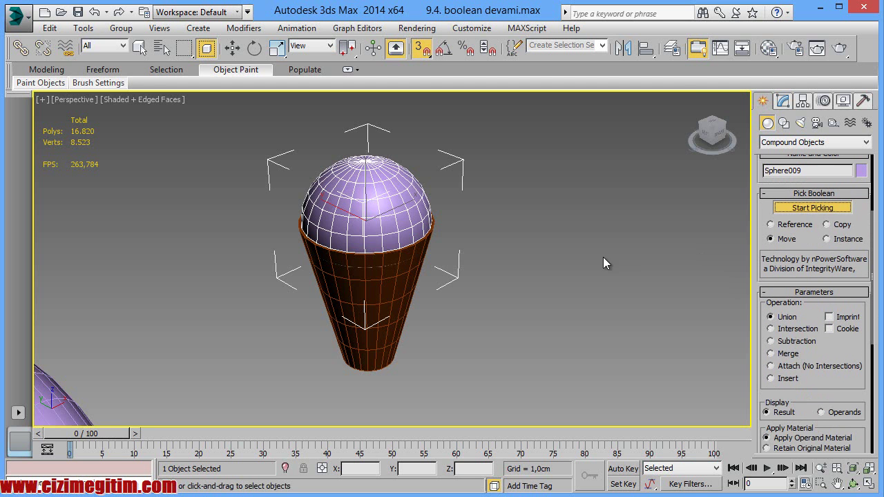
left_click(396, 203)
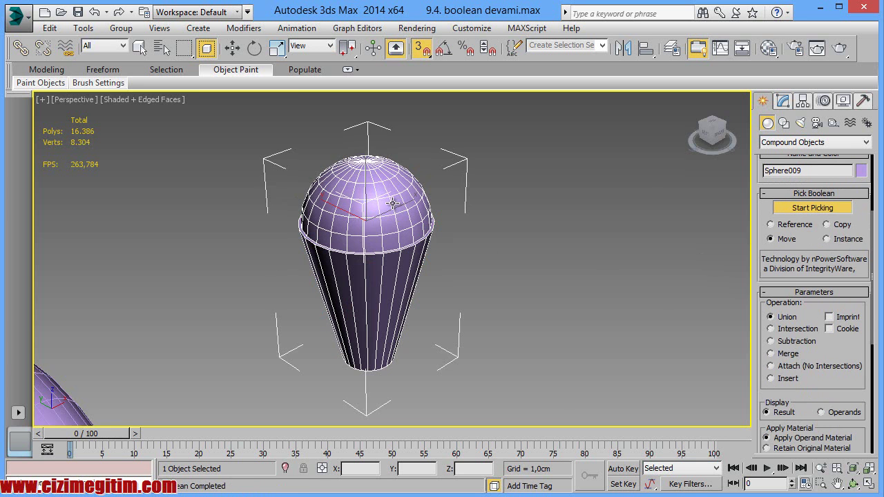
mouse_move(375, 197)
middle_mouse_down("alt")
mouse_move(392, 186)
mouse_move(384, 239)
middle_mouse_up("alt")
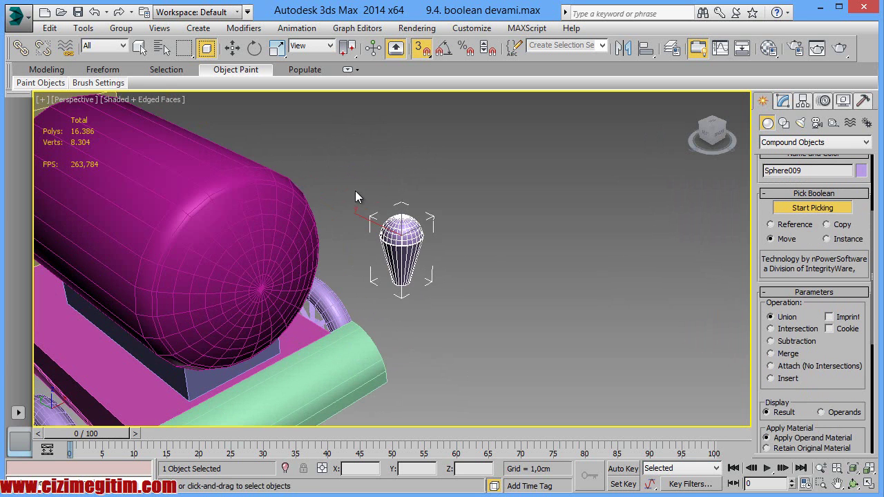
Centre chimney Sphere009 on oil tank OilTank002 along X using Align.
key("w")
left_click(645, 51)
left_click(228, 192)
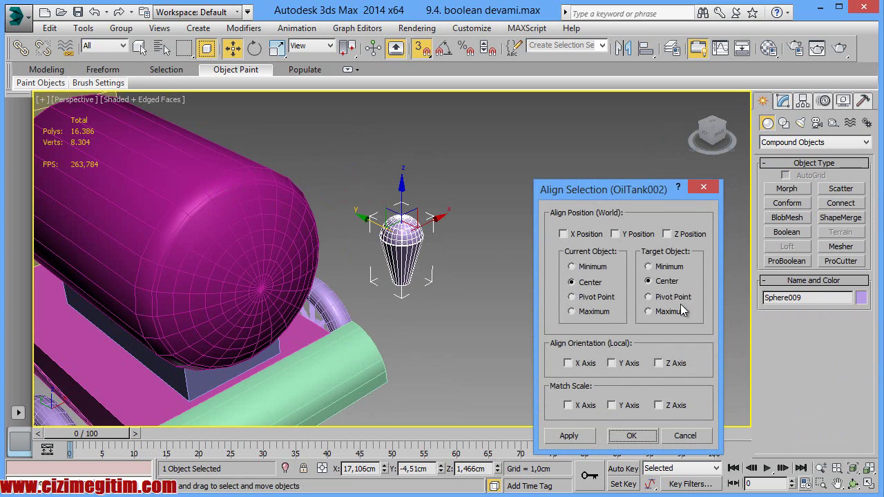
left_click(563, 234)
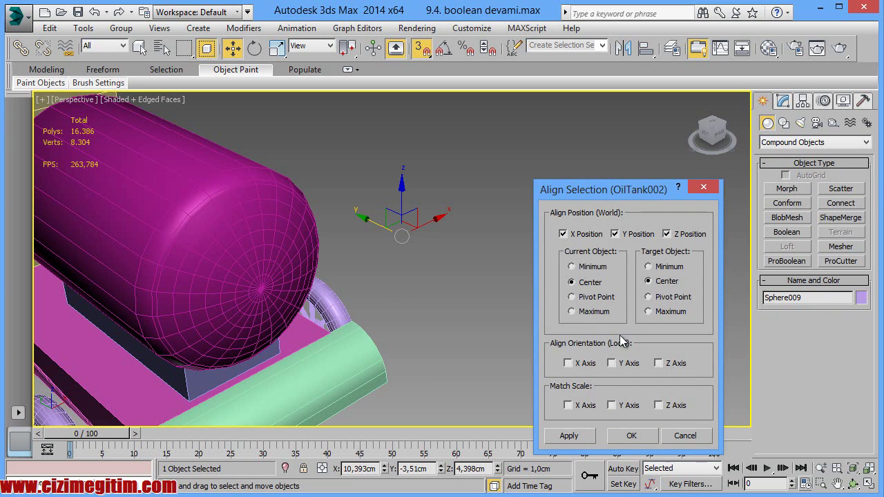
left_click(630, 437)
middle_click_drag(433, 314, 463, 275, "alt")
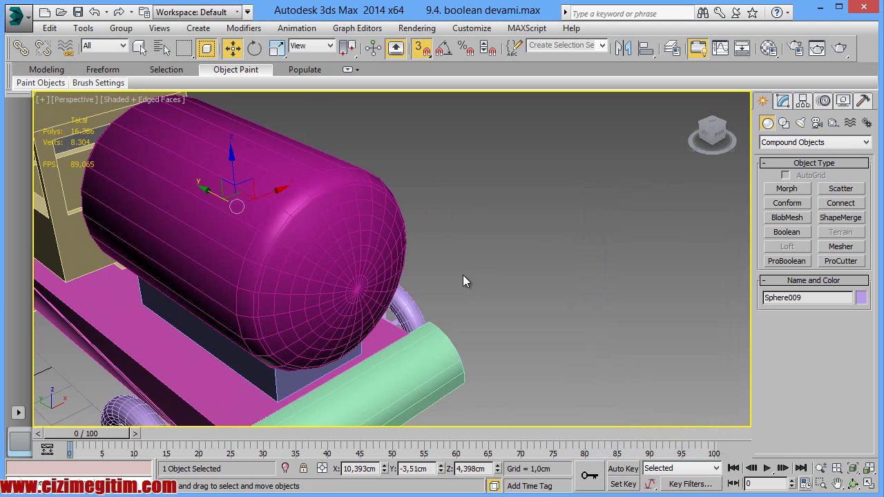
With snaps off, raise the chimney to Z 7,444cm and shift it toward the tank's front.
key("f")
scroll(499, 287, "up", 2)
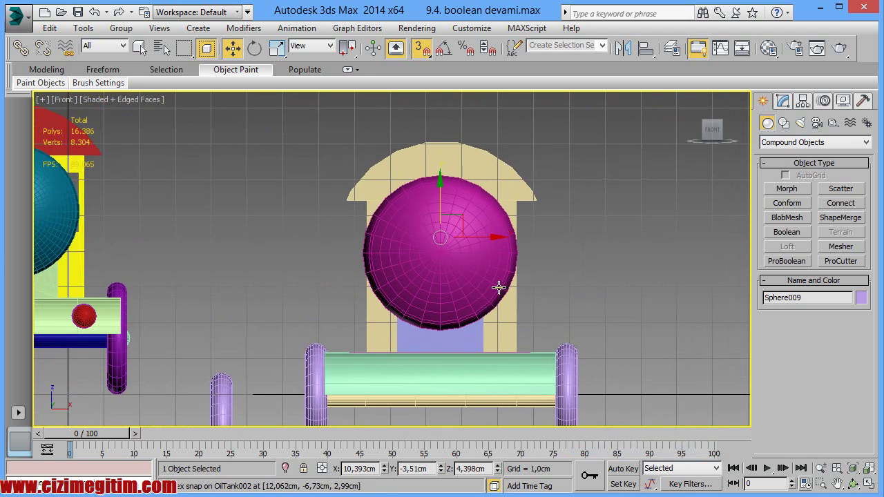
key("F3")
key("s")
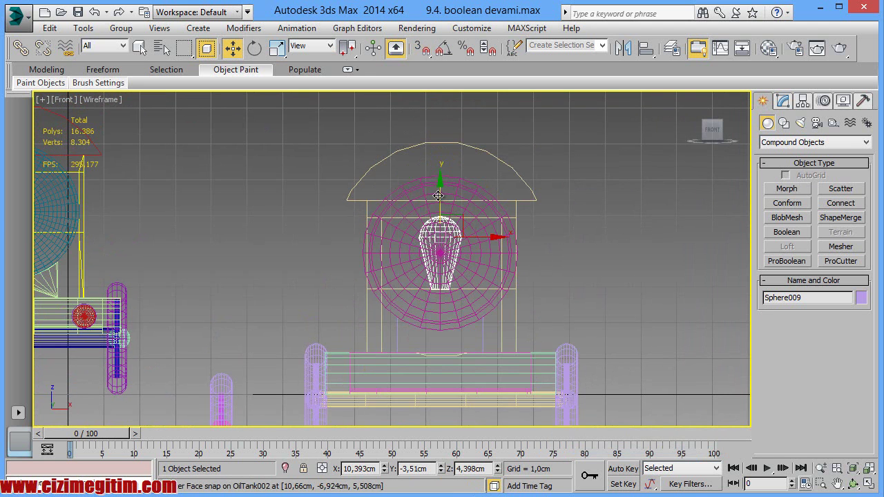
left_click_drag(440, 197, 449, 89)
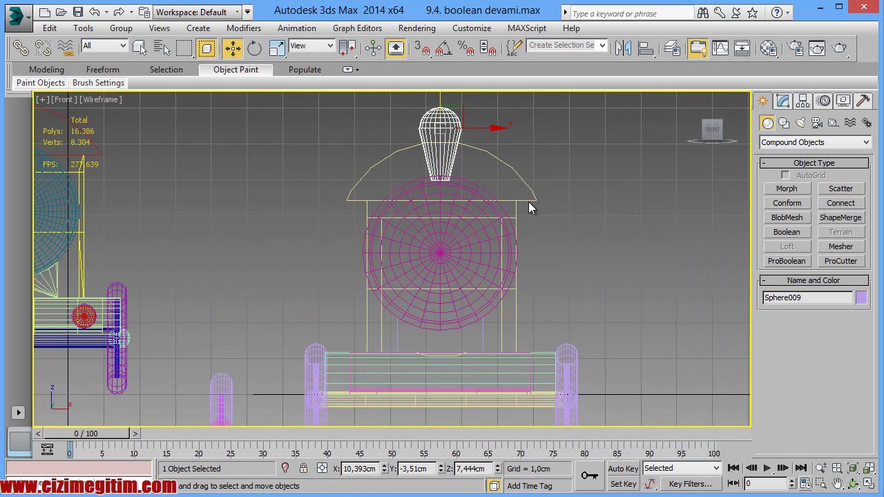
key("t")
scroll(467, 284, "up", 3)
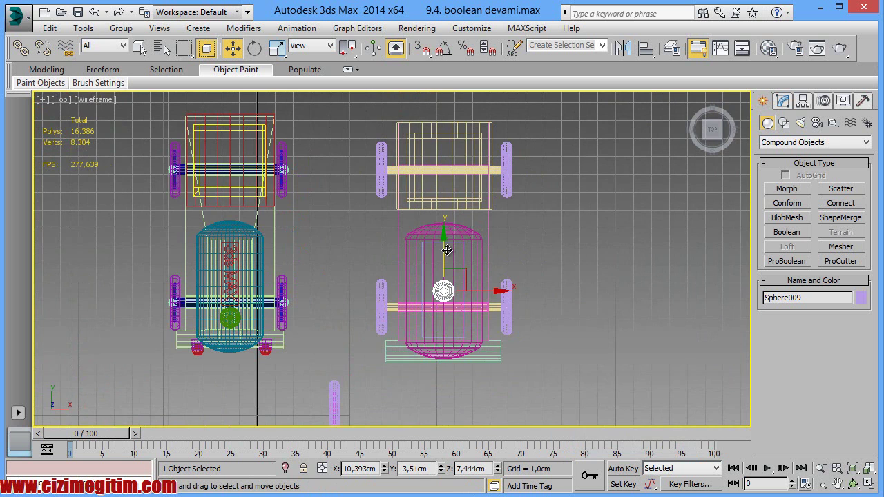
left_click_drag(445, 241, 447, 279)
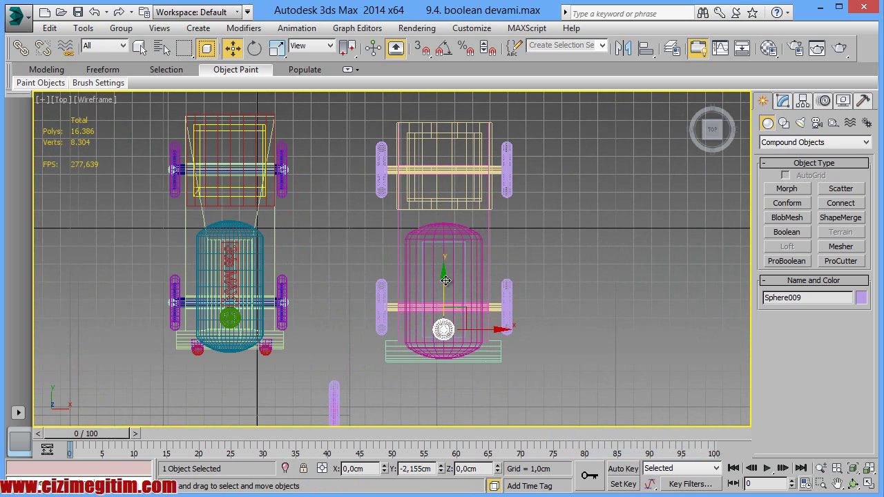
Orbit to a shaded angled view to inspect the chimney on the magenta tank.
left_click(854, 485)
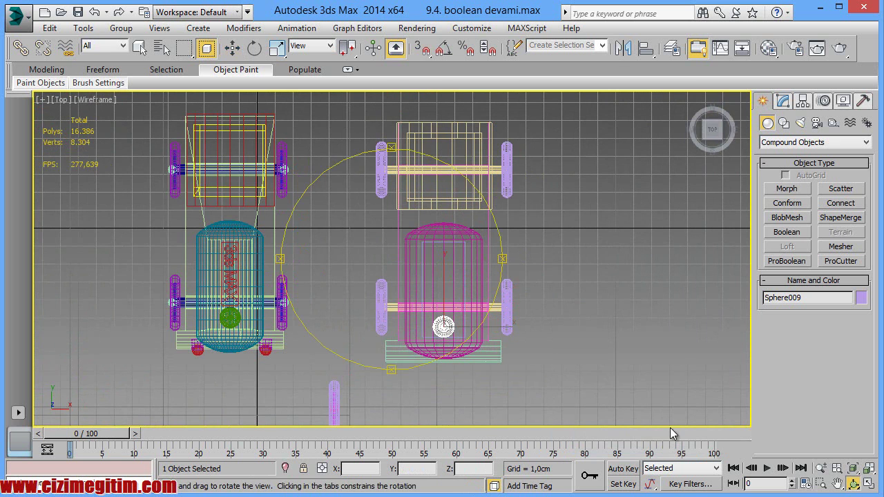
left_click_drag(384, 286, 347, 230)
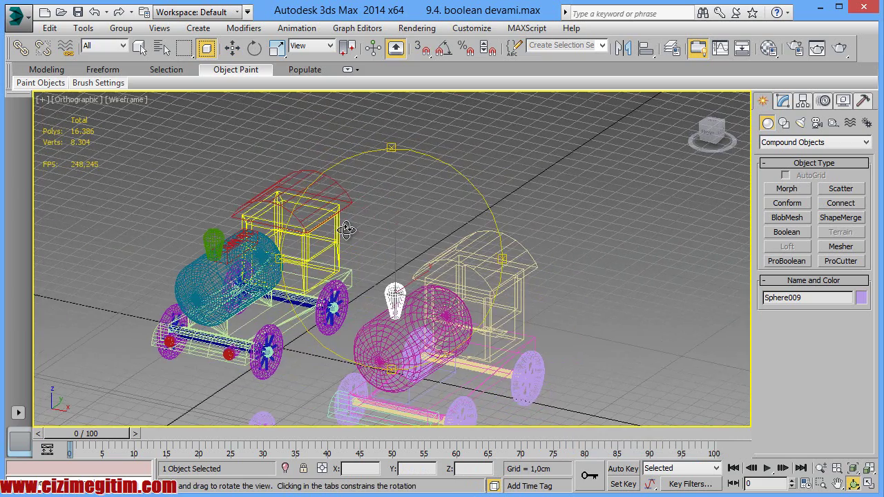
key("F3")
scroll(359, 290, "up", 5)
scroll(442, 304, "down", 1)
scroll(517, 327, "down", 2)
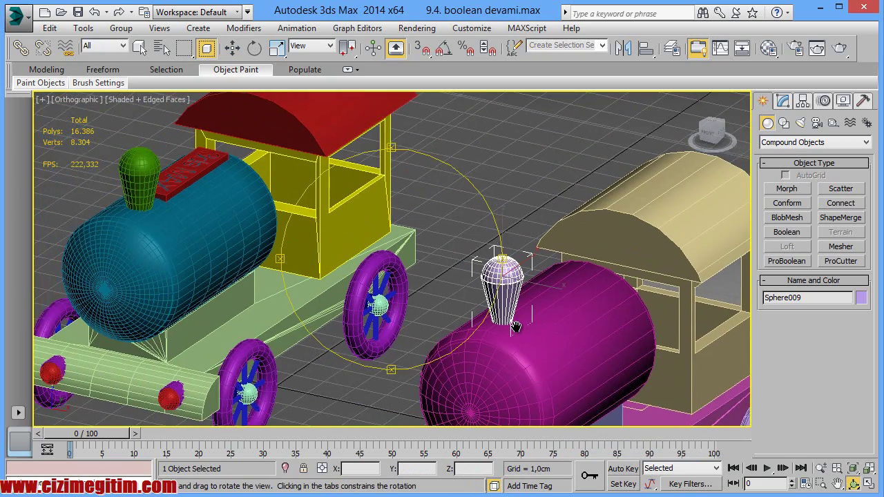
middle_click_drag(516, 327, 419, 258)
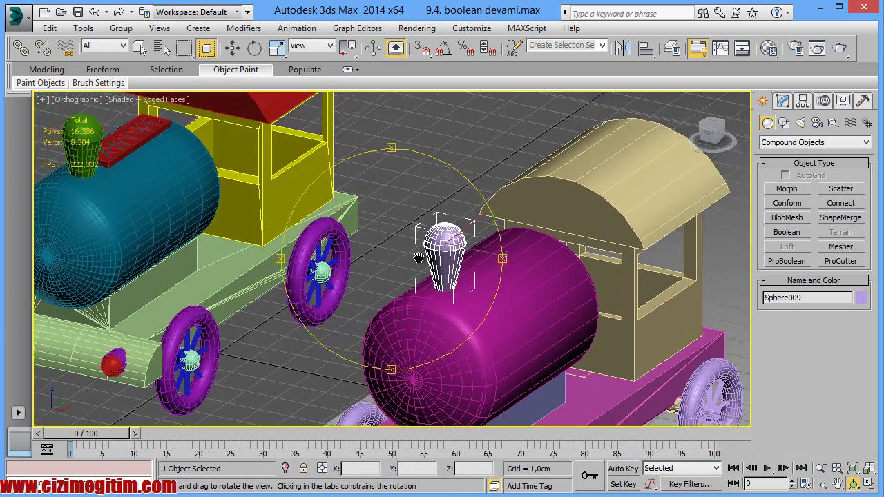
Return to the Top view and pan across the two trains.
key("w")
key("t")
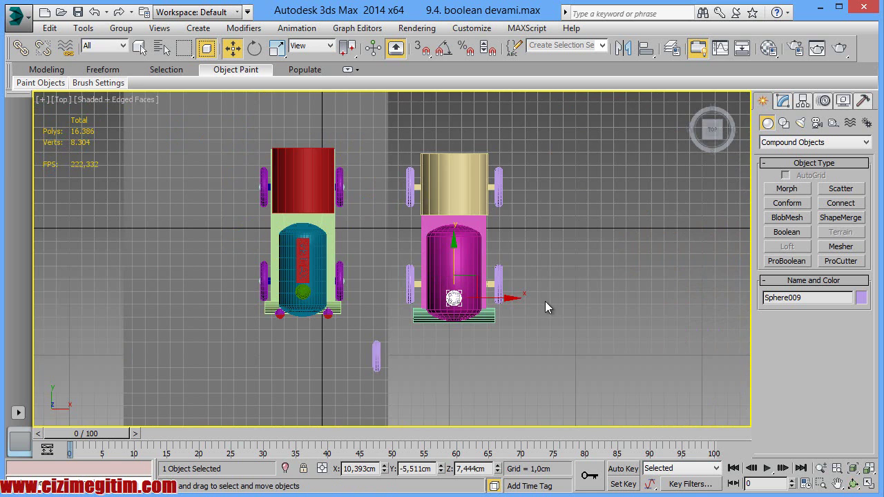
scroll(547, 306, "up", 2)
scroll(429, 277, "up", 1)
scroll(428, 278, "down", 1)
middle_click_drag(428, 279, 313, 267)
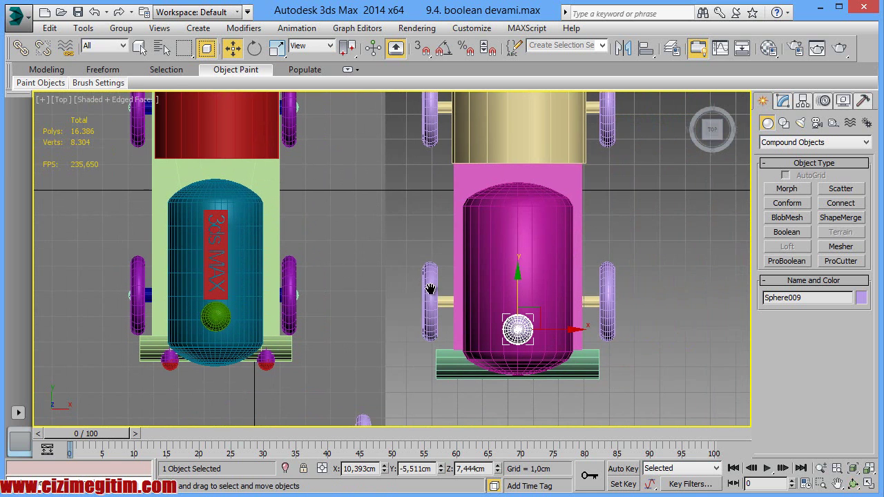
Set the Create panel category to Standard Primitives and pick Box.
left_click(779, 145)
left_click(782, 152)
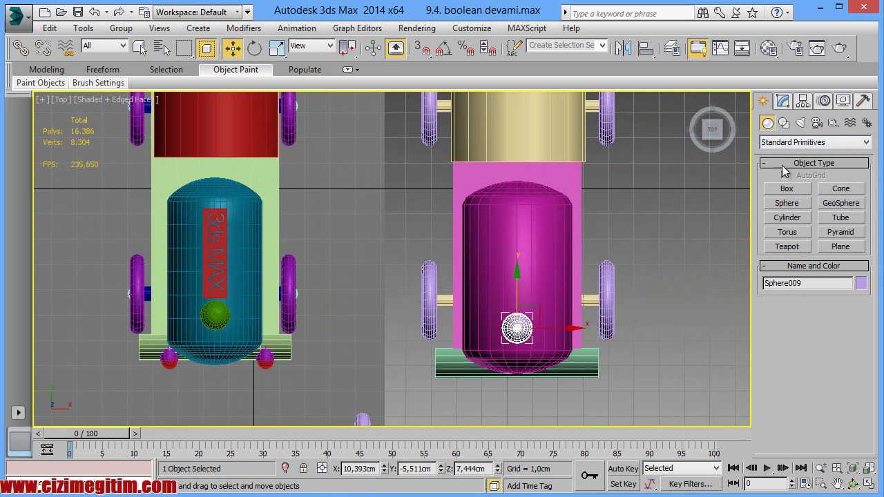
left_click(786, 189)
scroll(582, 241, "up", 1)
Draw Box012 with a 2,835 × 0,868 cm base beside the magenta train.
scroll(580, 238, "up", 2)
scroll(578, 237, "up", 1)
left_click_drag(501, 214, 535, 283)
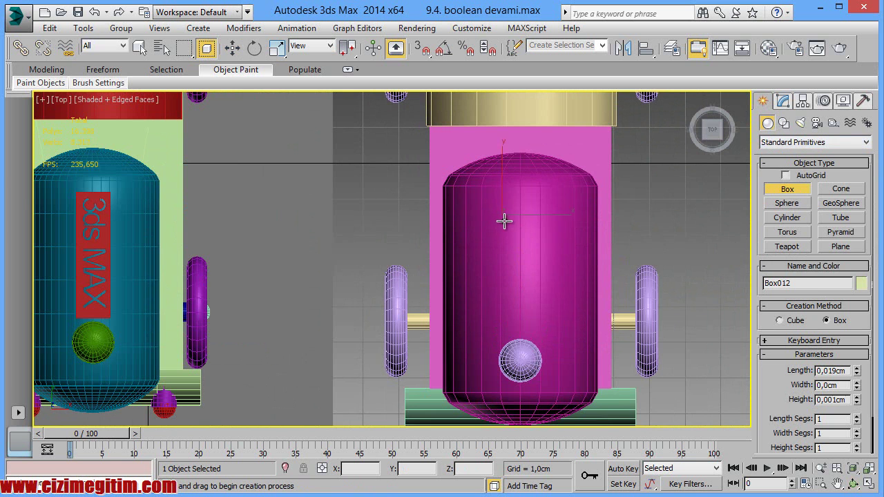
right_click(534, 283)
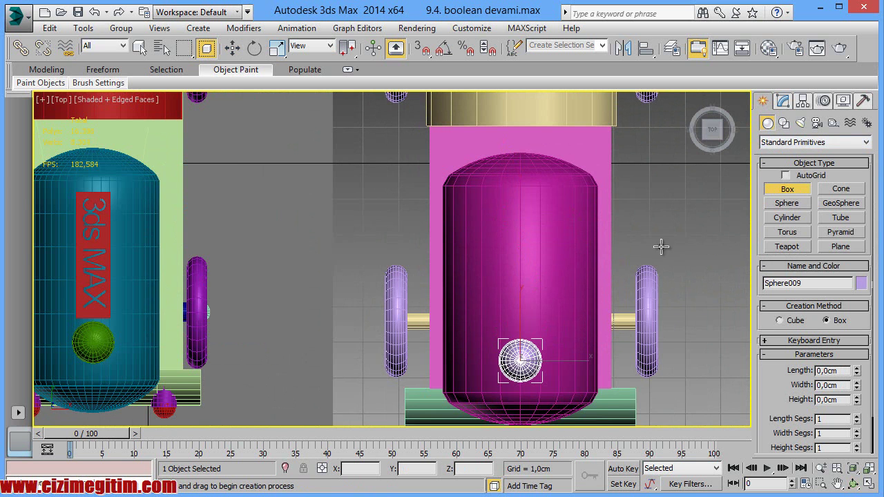
middle_click_drag(661, 247, 549, 207)
left_click_drag(564, 182, 595, 283)
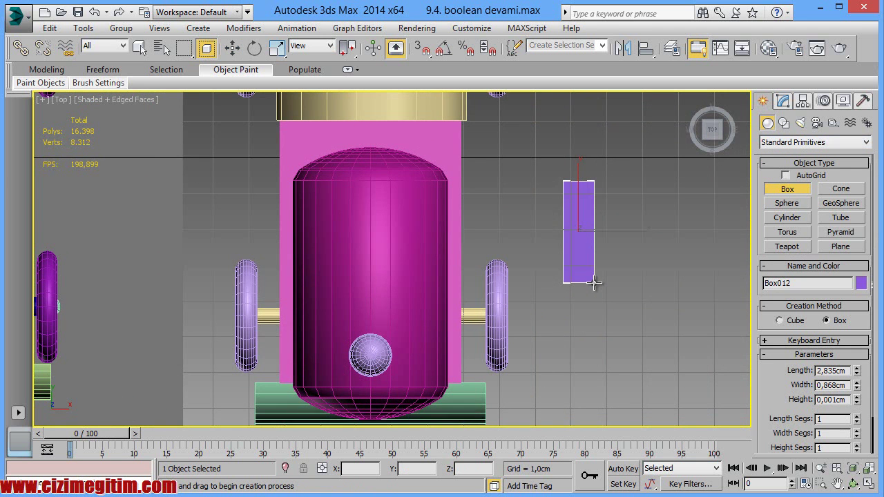
scroll(595, 283, "down", 3)
key("w")
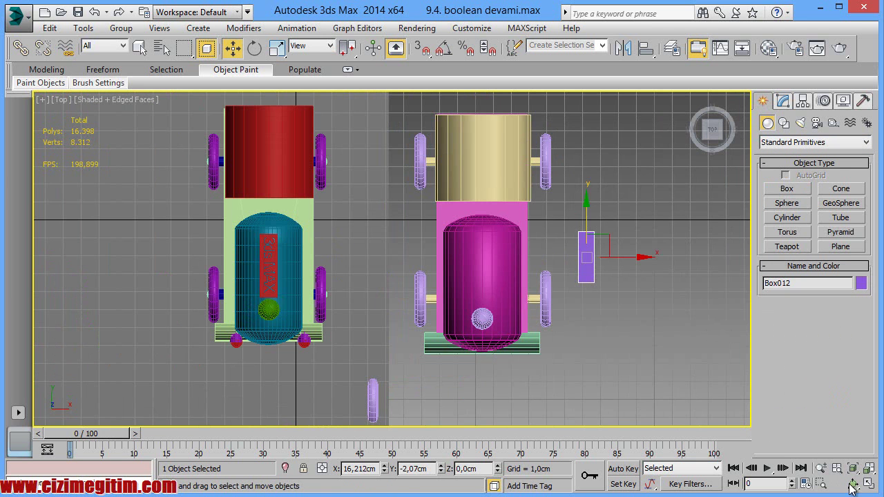
Flatten Box012 by lowering its Height to 0,518cm in the Modify panel.
left_click(854, 487)
mouse_move(529, 271)
left_mouse_down()
mouse_move(314, 224)
mouse_move(365, 233)
left_mouse_up()
right_click(365, 233)
left_click(788, 102)
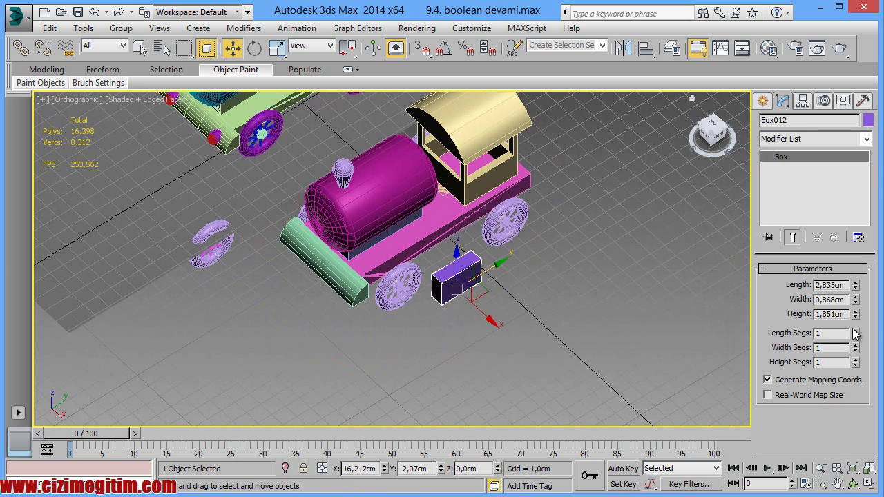
left_click_drag(857, 316, 857, 367)
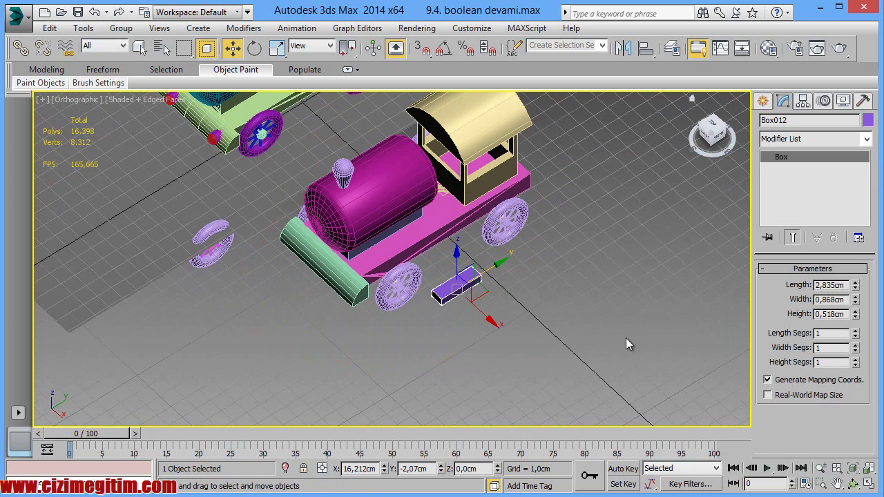
scroll(511, 310, "up", 2)
scroll(494, 259, "up", 2)
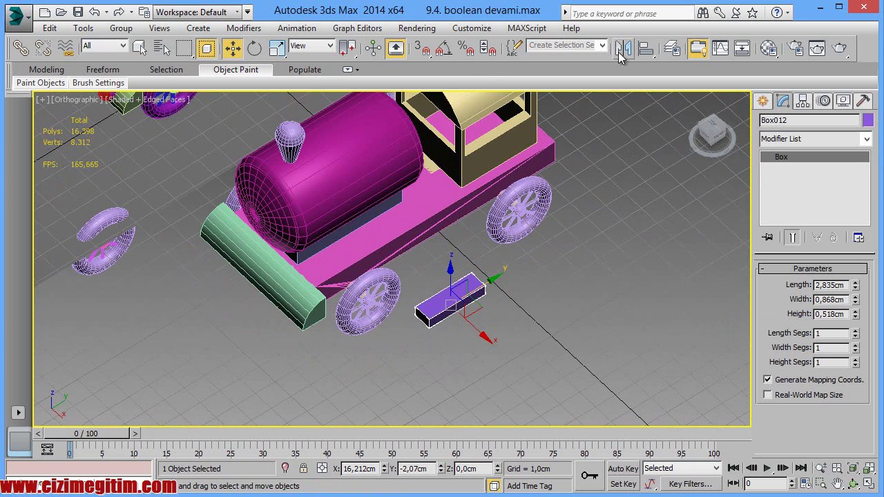
Align Box012's X, Y and Z centres to OilTank002.
left_click(646, 47)
left_click(370, 135)
left_click_drag(629, 192, 641, 147)
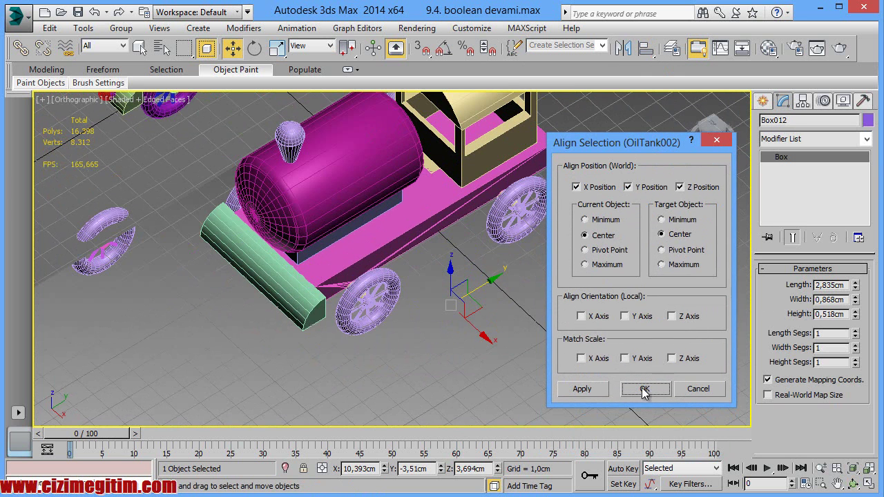
left_click(643, 392)
Raise the box onto the tank top and orbit to a side-on view.
middle_click_drag(348, 184, 435, 246)
mouse_move(416, 229)
left_mouse_down()
mouse_move(418, 190)
mouse_move(469, 198)
left_mouse_up()
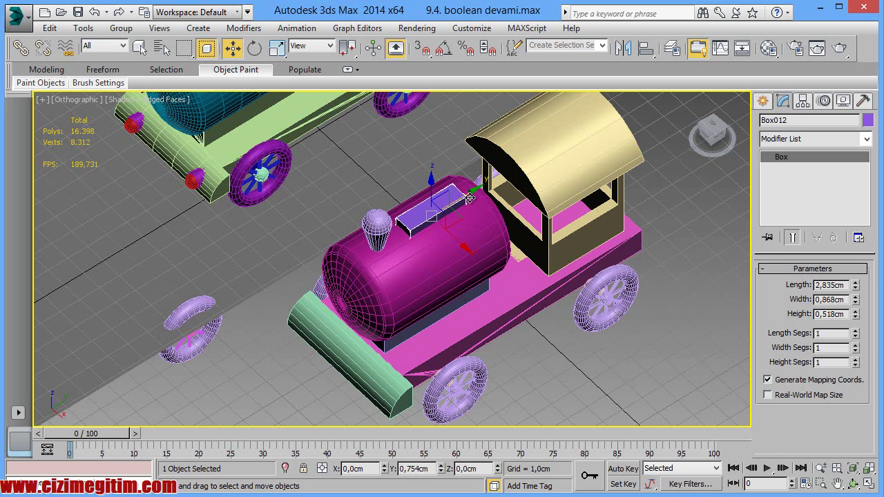
middle_click_drag(595, 353, 608, 307)
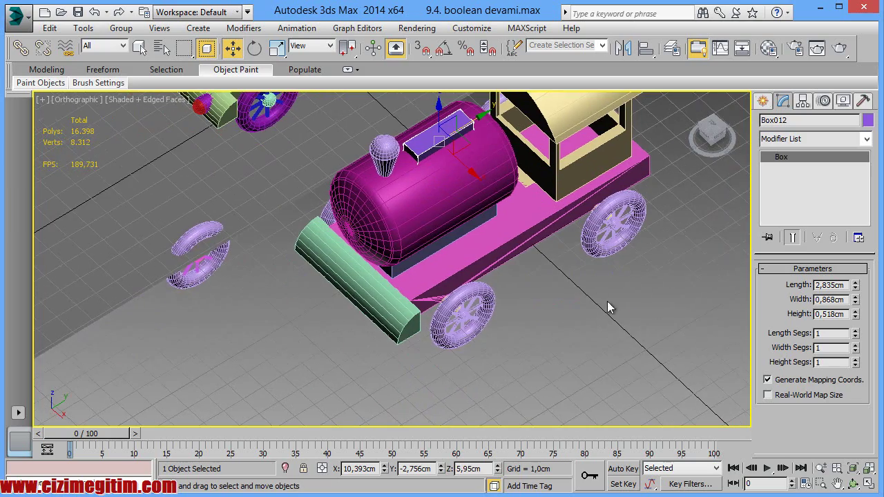
left_click(854, 484)
mouse_move(353, 254)
left_mouse_down()
mouse_move(356, 200)
mouse_move(292, 197)
mouse_move(292, 154)
mouse_move(449, 246)
mouse_move(505, 225)
mouse_move(398, 230)
mouse_move(389, 242)
mouse_move(316, 231)
mouse_move(414, 250)
mouse_move(361, 247)
mouse_move(403, 241)
left_mouse_up()
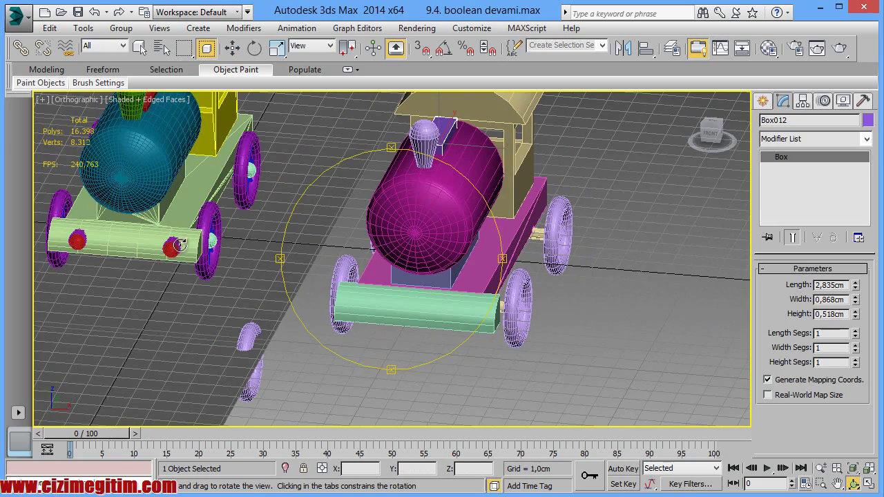
mouse_move(466, 277)
left_mouse_down()
mouse_move(380, 262)
mouse_move(466, 258)
mouse_move(407, 272)
mouse_move(411, 212)
left_mouse_up()
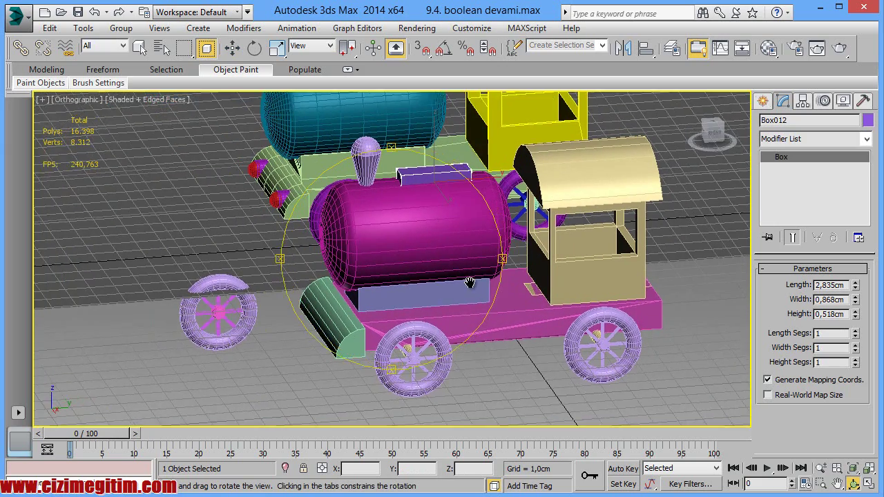